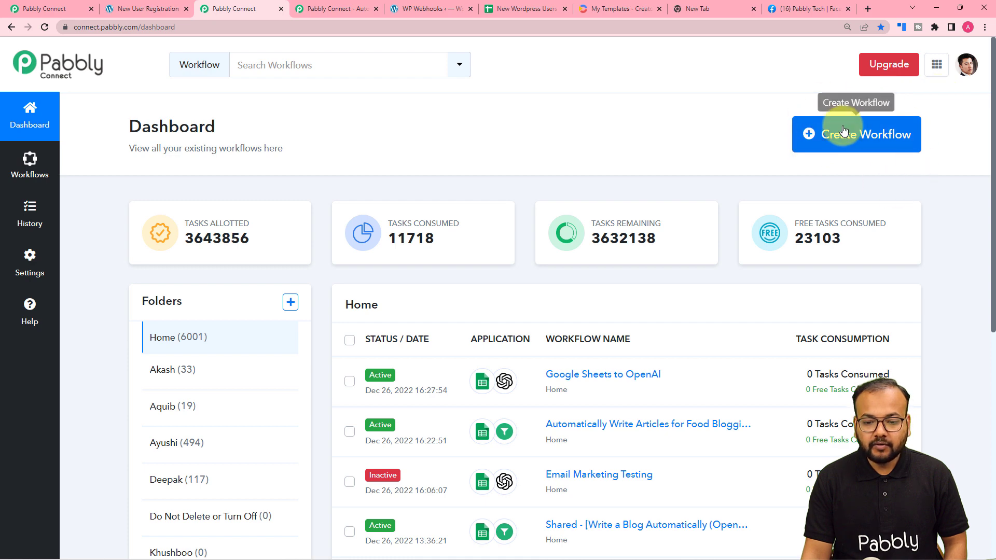
- Create a new workflow named "Display WordPress users on Facebook Group"
left_click(823, 134)
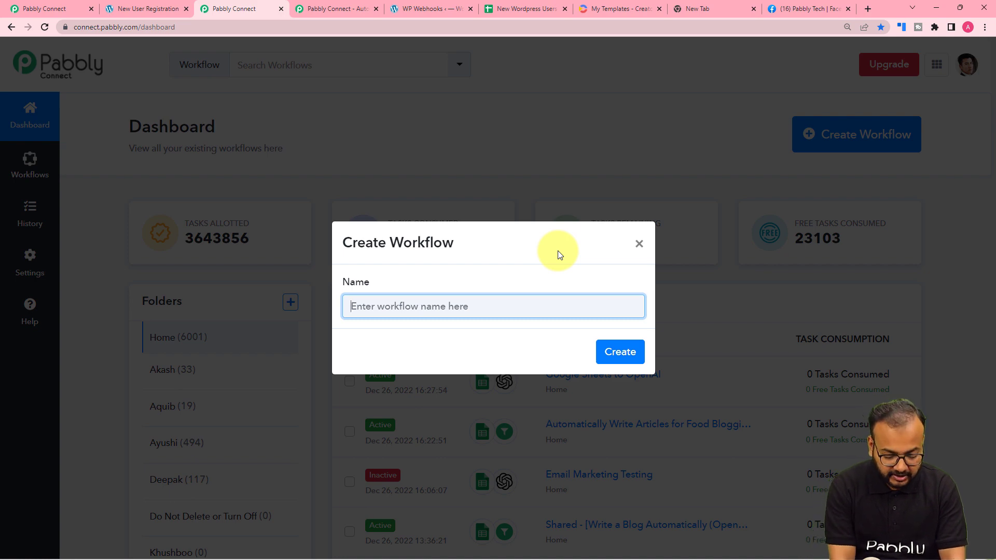
type("Displa")
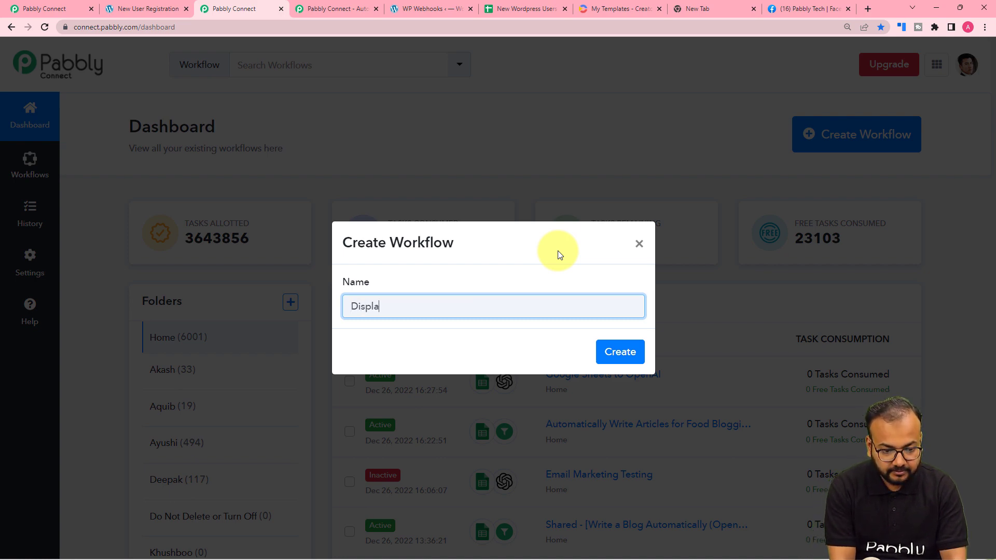
type("y")
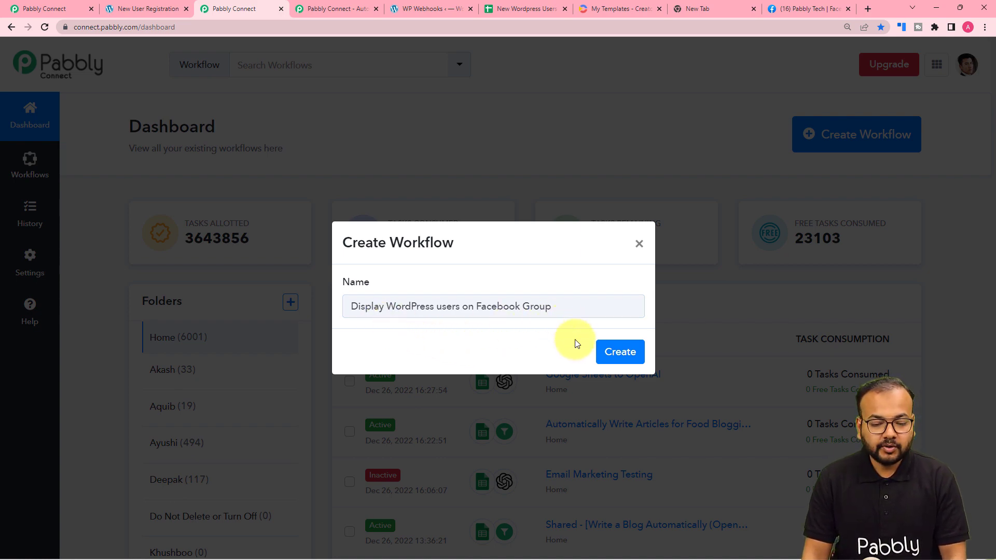
left_click(620, 363)
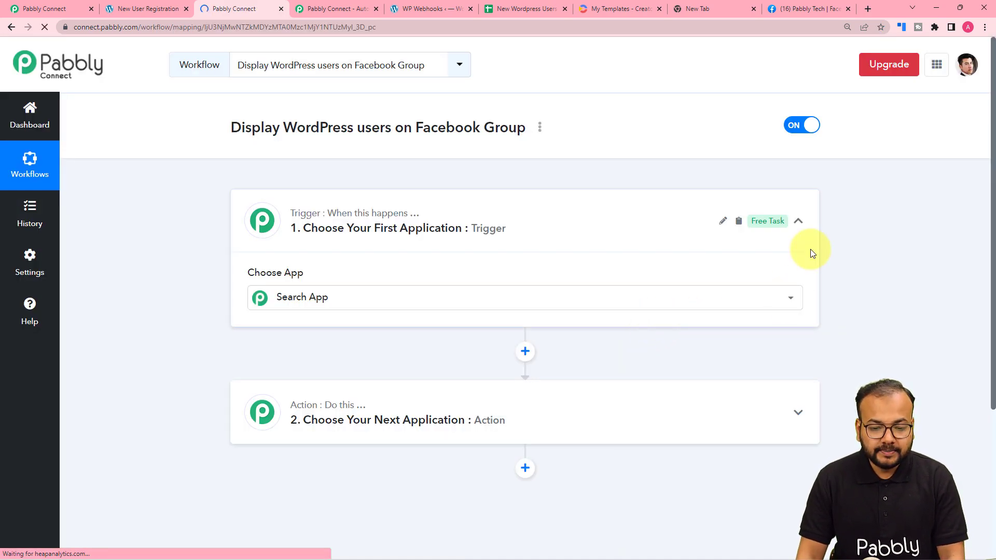
left_click(802, 221)
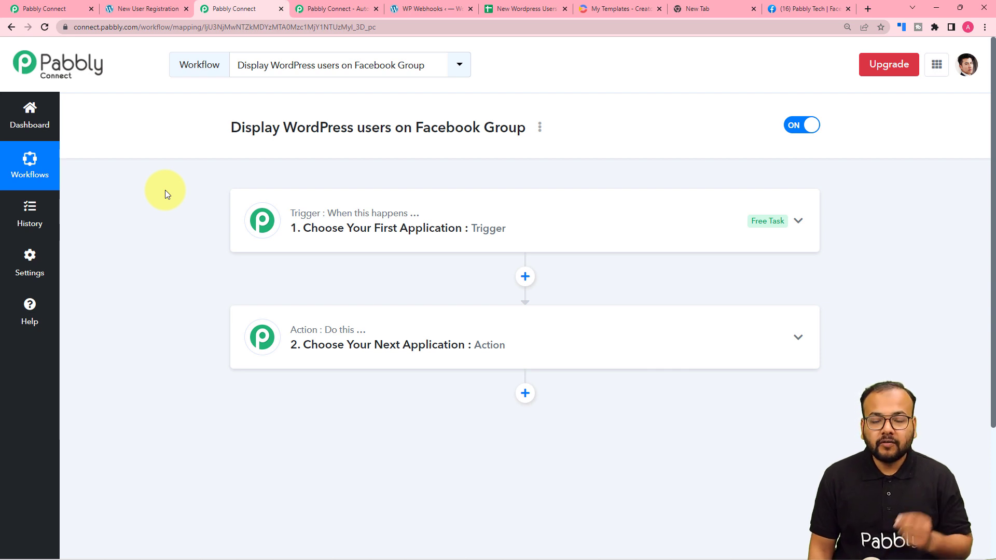
left_click(315, 229)
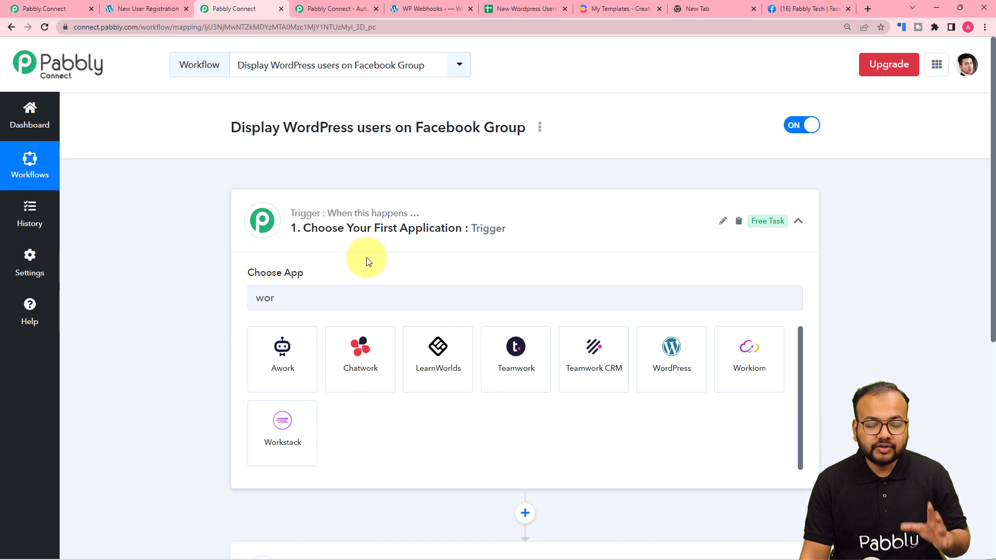
scroll(336, 258, "down", 3)
mouse_move(322, 411)
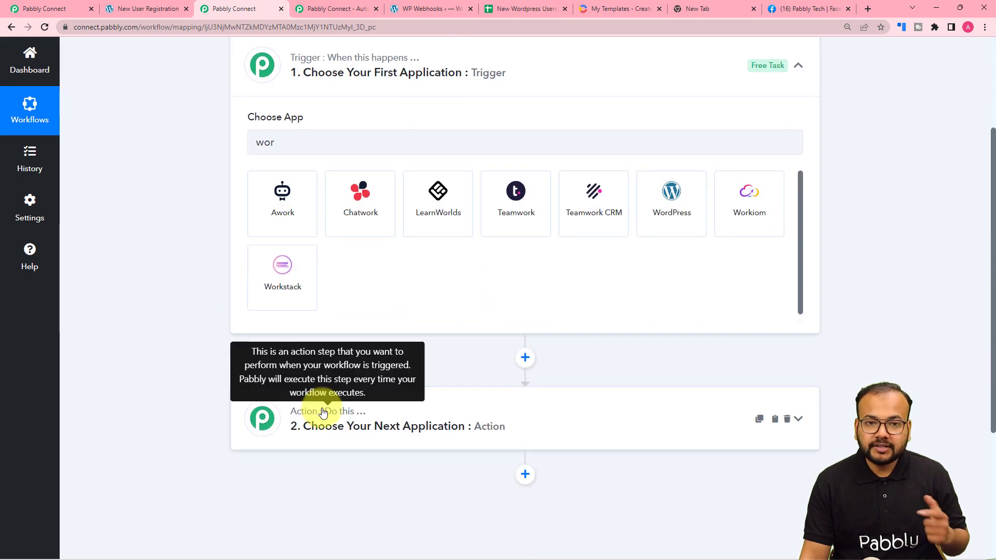
- In the "Wordpress users to Google Sheets" workflow, examine the WordPress User Registers trigger's webhook setup and received response fields
left_click(64, 7)
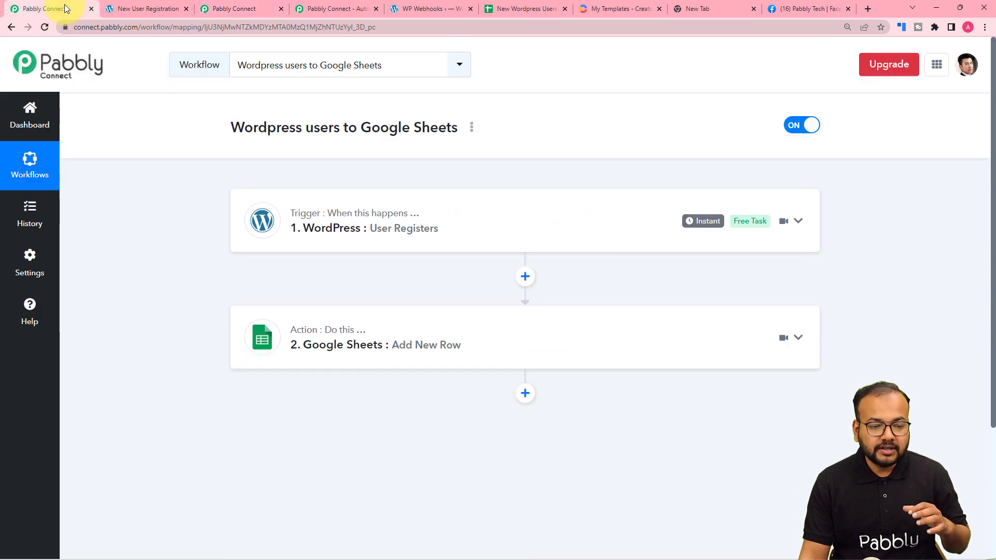
left_click(298, 251)
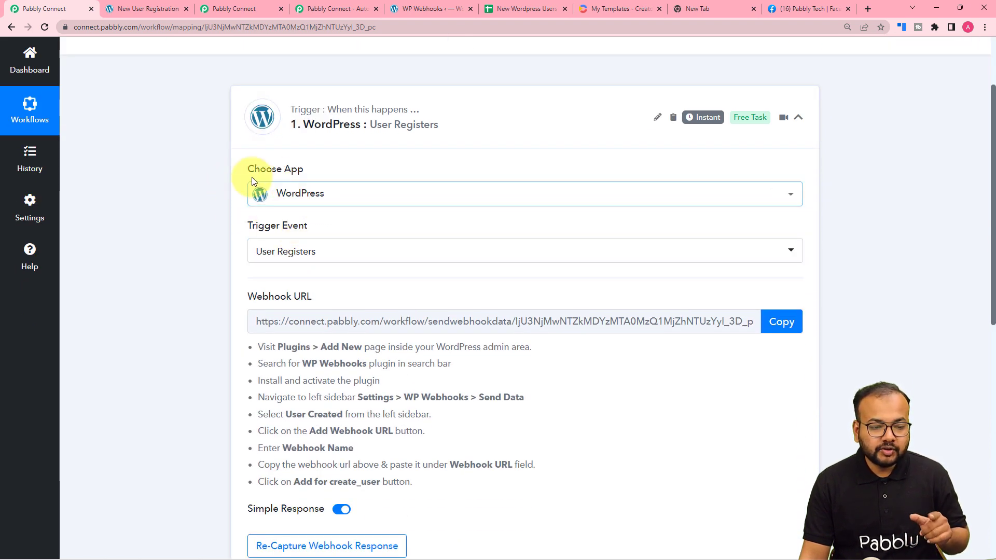
scroll(246, 211, "down", 2)
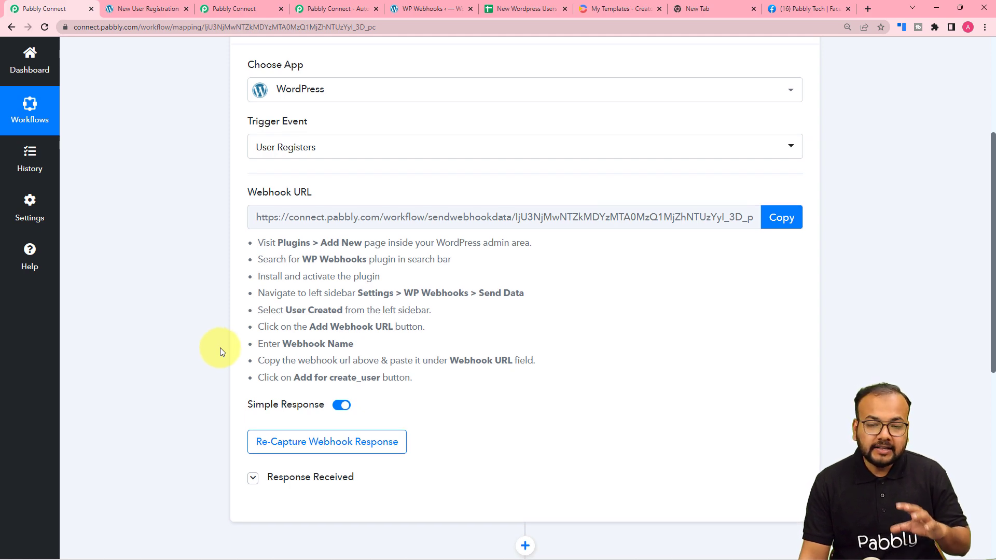
scroll(220, 347, "down", 3)
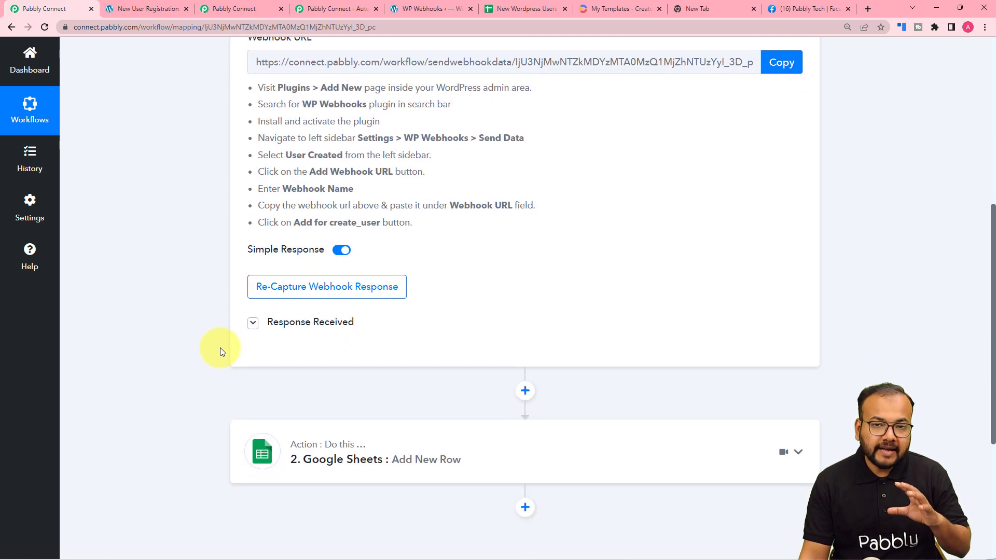
left_click(304, 333)
scroll(311, 356, "down", 2)
scroll(338, 386, "down", 4)
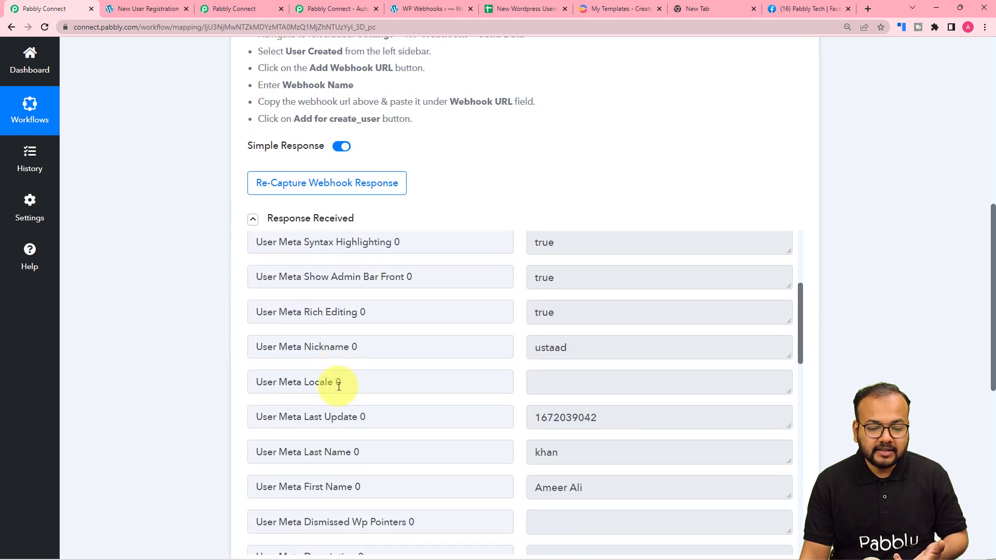
scroll(338, 386, "down", 2)
scroll(192, 356, "down", 5)
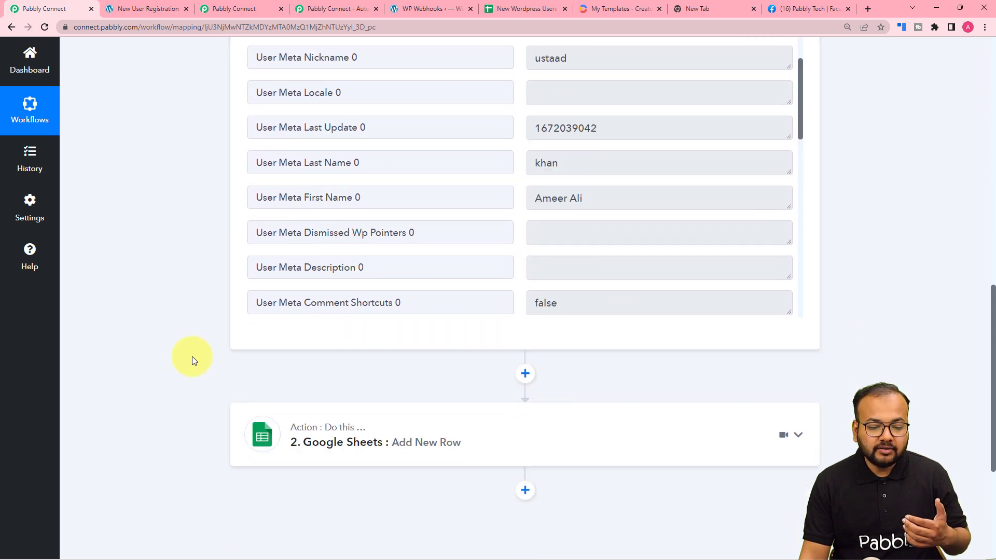
- Examine the Google Sheets Add New Row action's spreadsheet selection and its mapped Name, Email and Date Of Registration fields
left_click(338, 402)
scroll(207, 356, "down", 6)
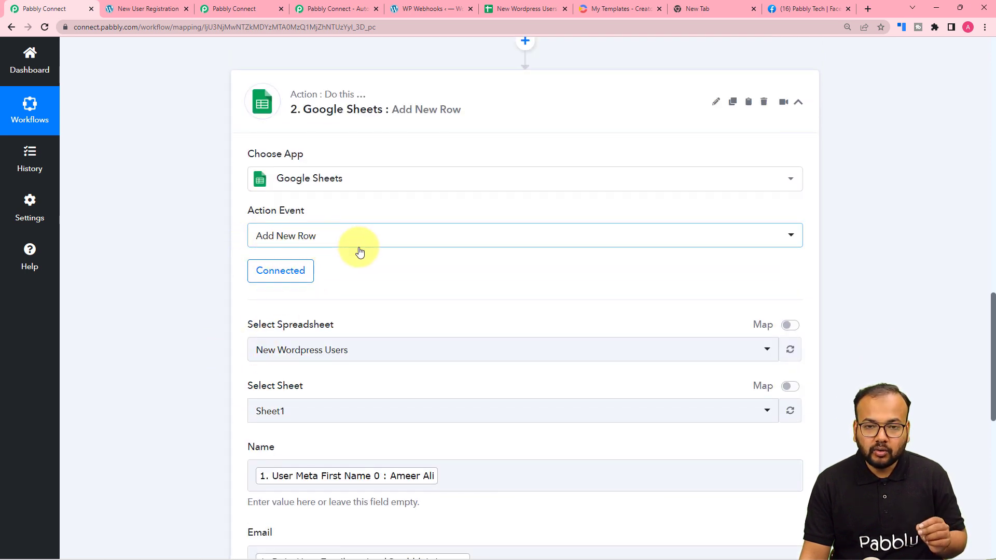
scroll(358, 249, "down", 3)
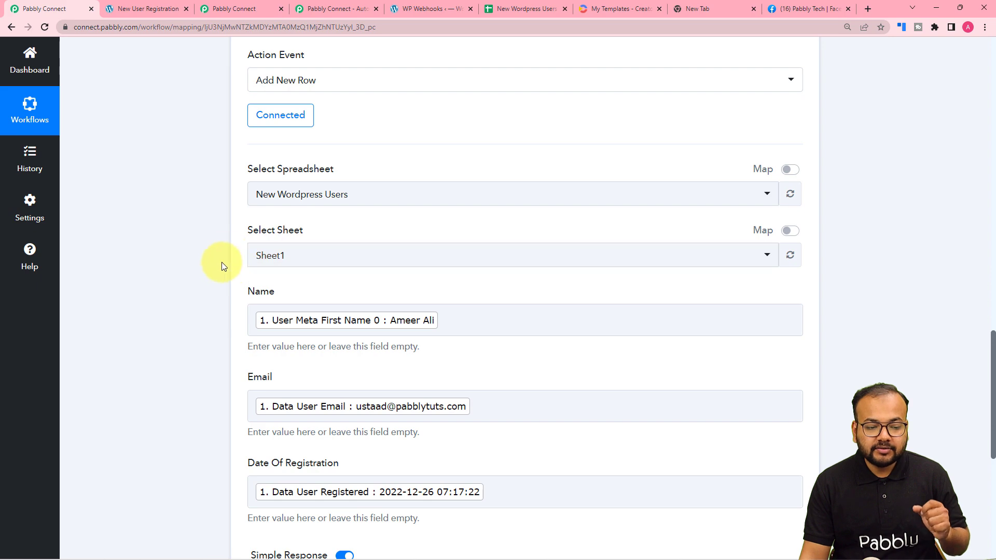
scroll(224, 265, "down", 1)
scroll(223, 265, "down", 1)
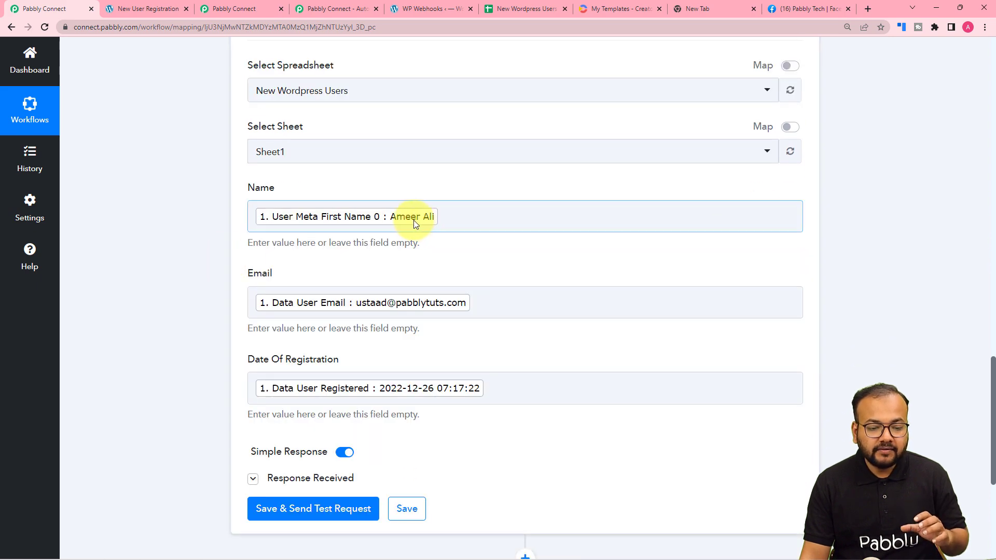
scroll(411, 218, "up", 6)
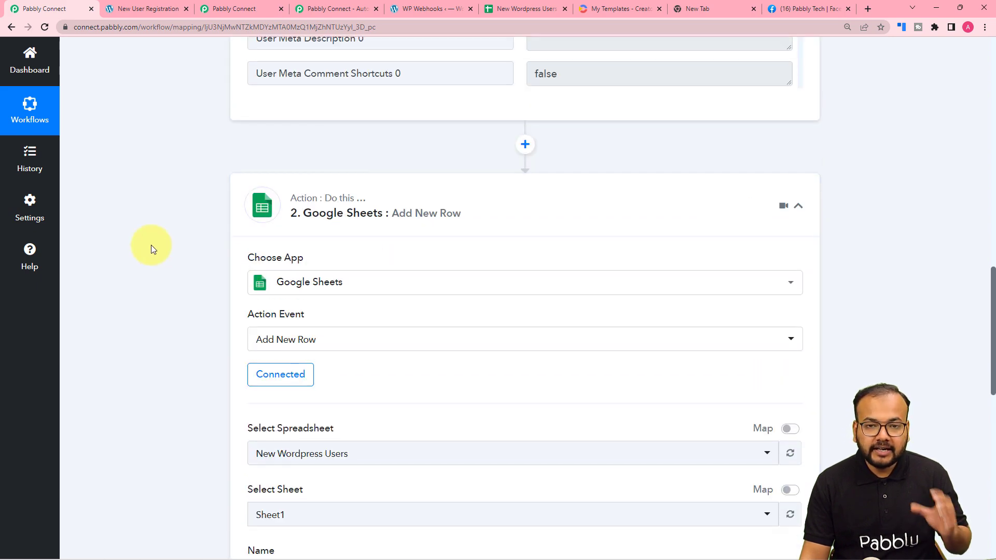
left_click(796, 210)
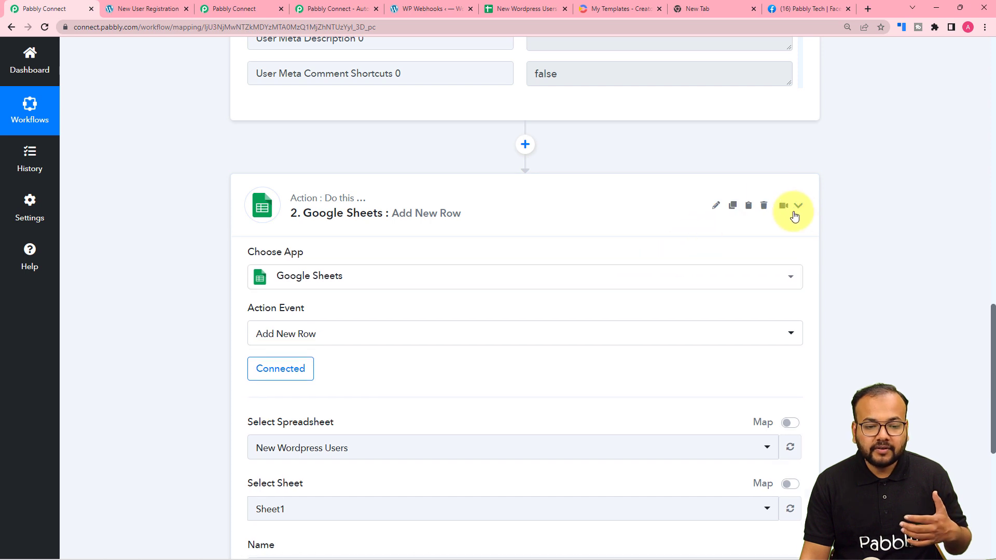
- Review the WordPress trigger's response and setup again, then check the "New Wordpress Users" spreadsheet in Google Sheets
scroll(652, 178, "up", 2)
scroll(617, 172, "up", 4)
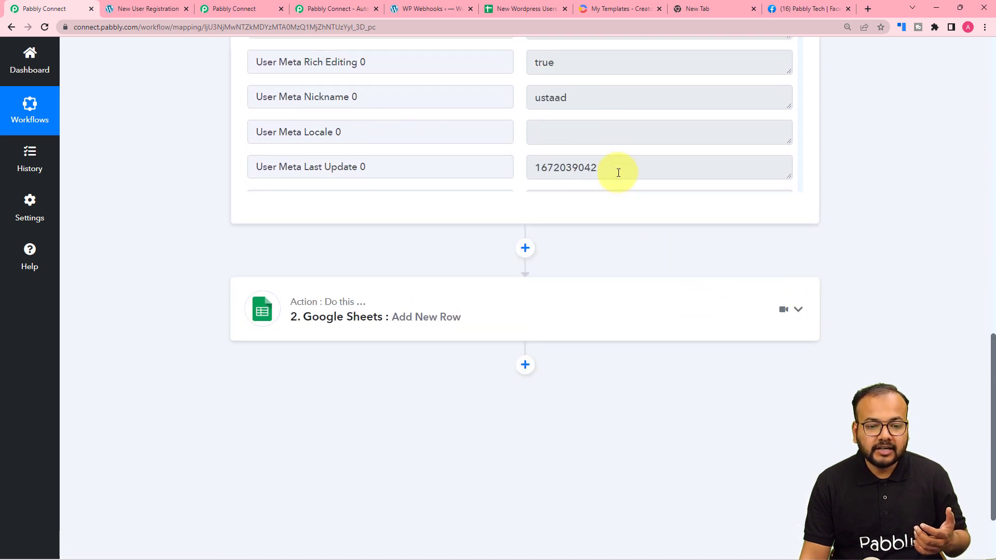
scroll(617, 175, "up", 2)
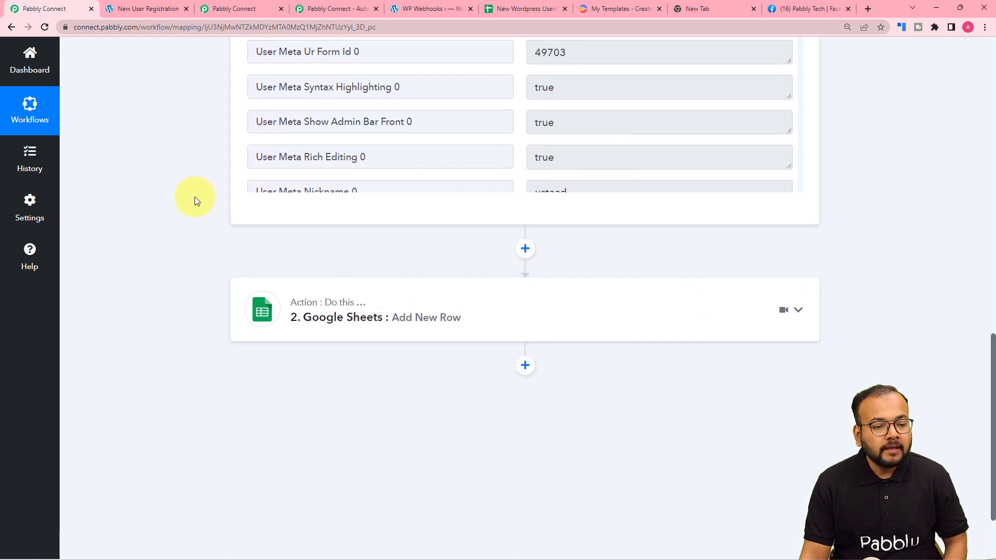
scroll(195, 202, "up", 5)
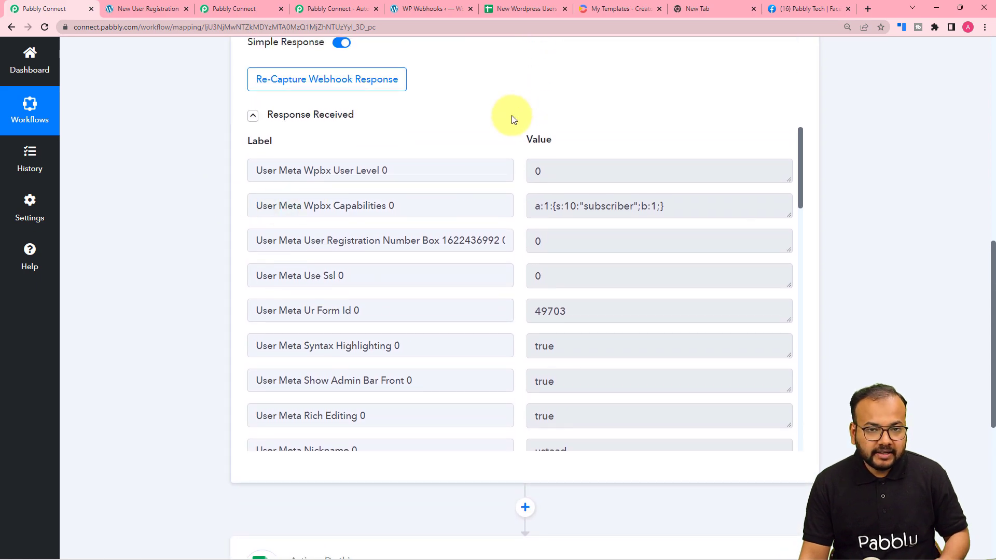
left_click(254, 116)
scroll(238, 149, "up", 7)
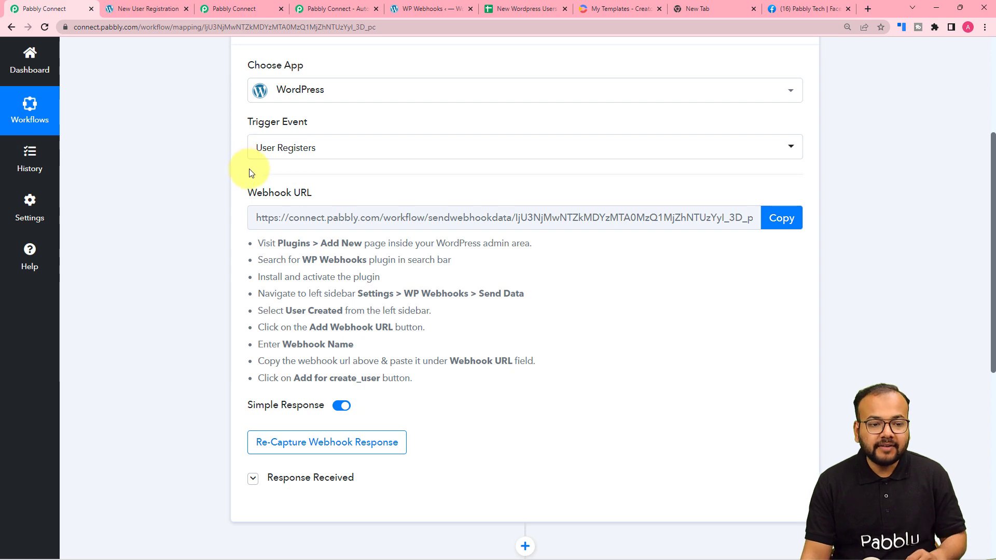
scroll(251, 170, "up", 2)
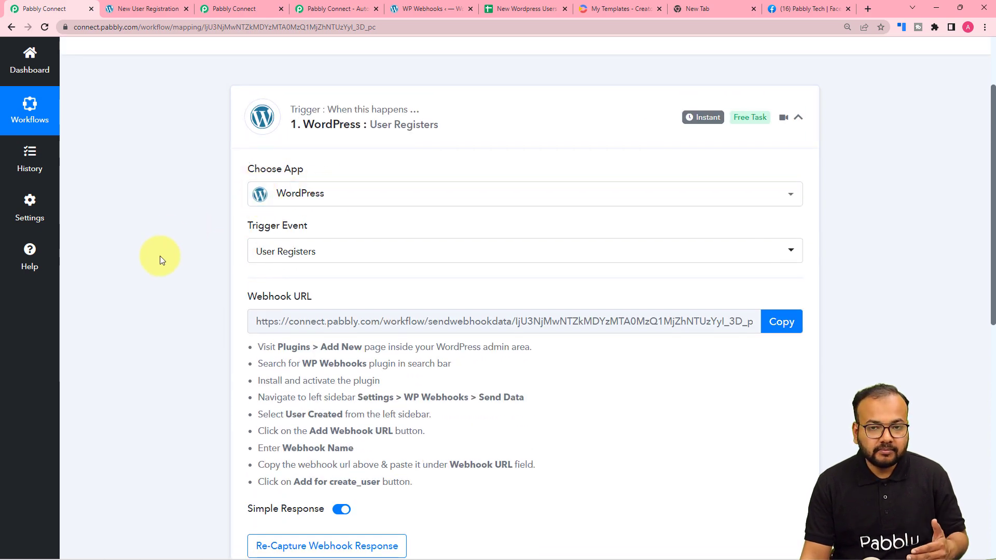
scroll(187, 275, "down", 2)
scroll(197, 337, "down", 3)
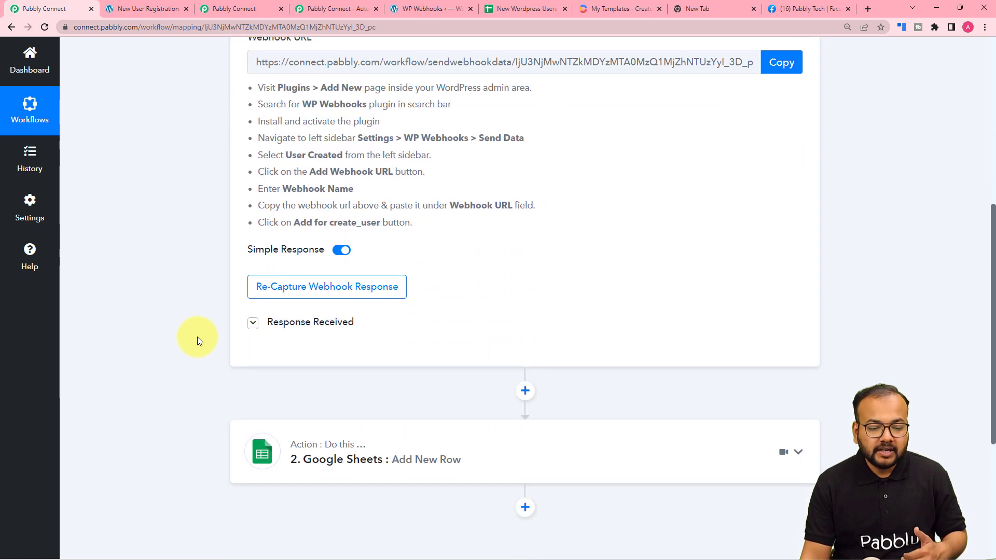
scroll(197, 340, "down", 4)
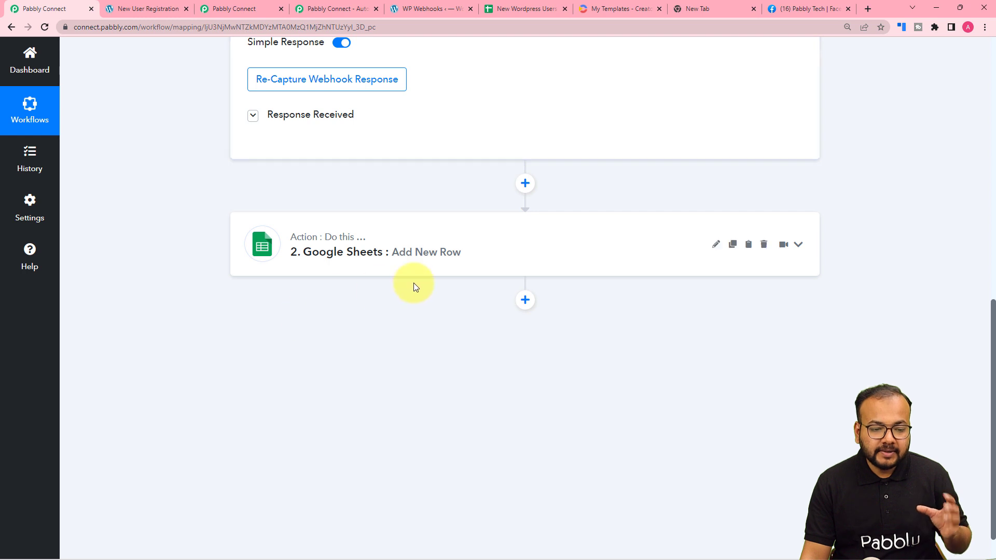
left_click(518, 8)
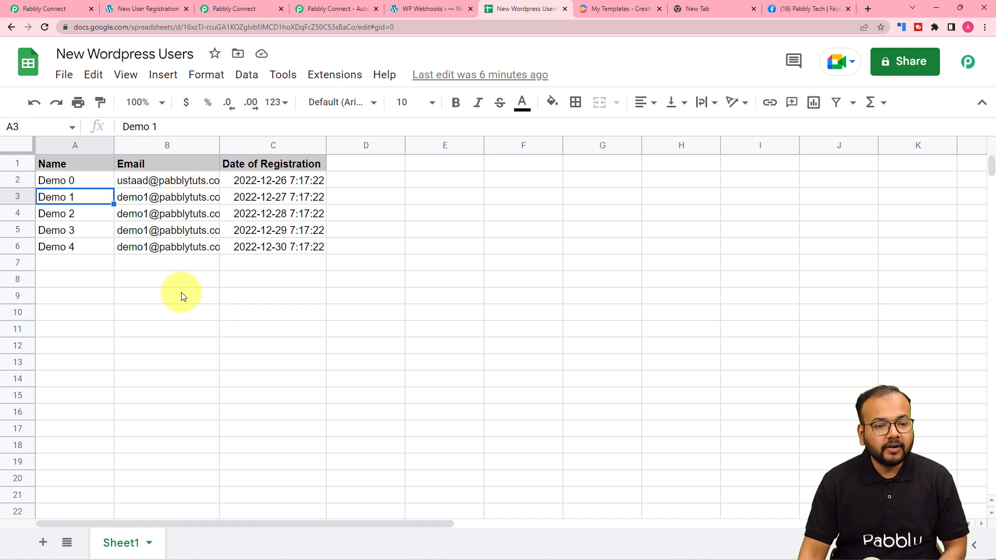
- In the "Display WordPress users on Facebook Group" workflow, clear the trigger app search and choose Schedule by Pabbly as the trigger
left_click(316, 11)
left_click(228, 9)
scroll(251, 101, "up", 2)
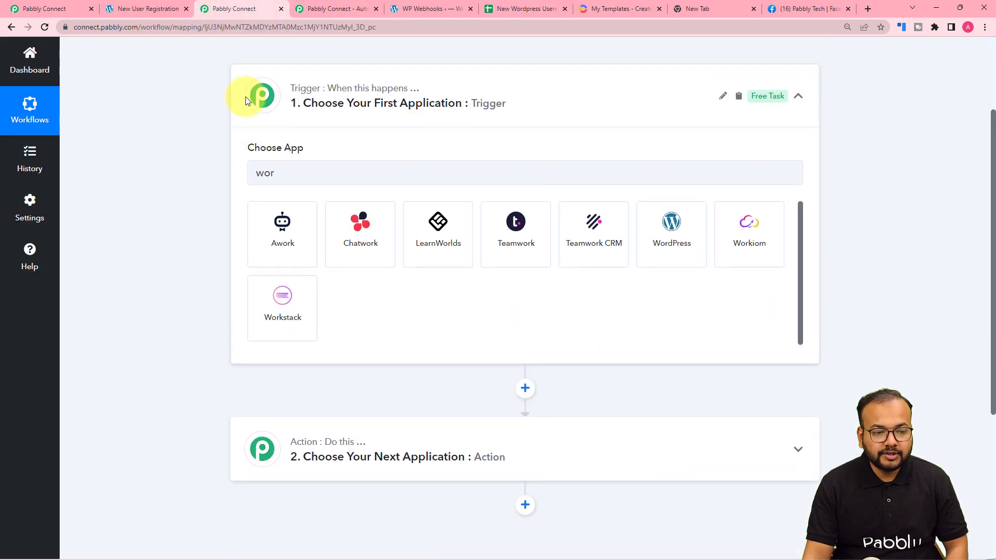
left_click(289, 251)
key("BackSpace")
key("BackSpace")
key("BackSpace")
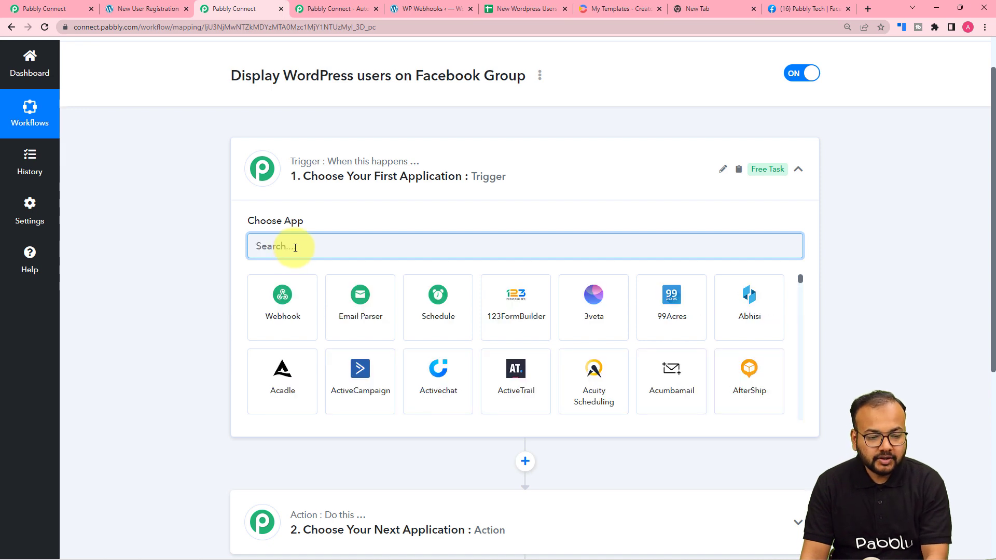
left_click(433, 317)
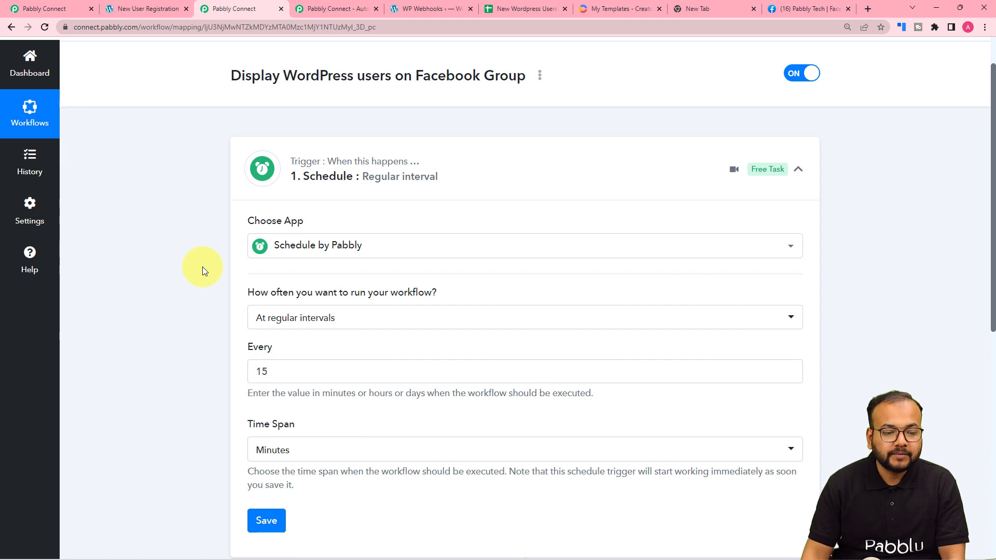
- Set how often the Schedule by Pabbly trigger runs the workflow to At regular intervals
scroll(203, 266, "down", 1)
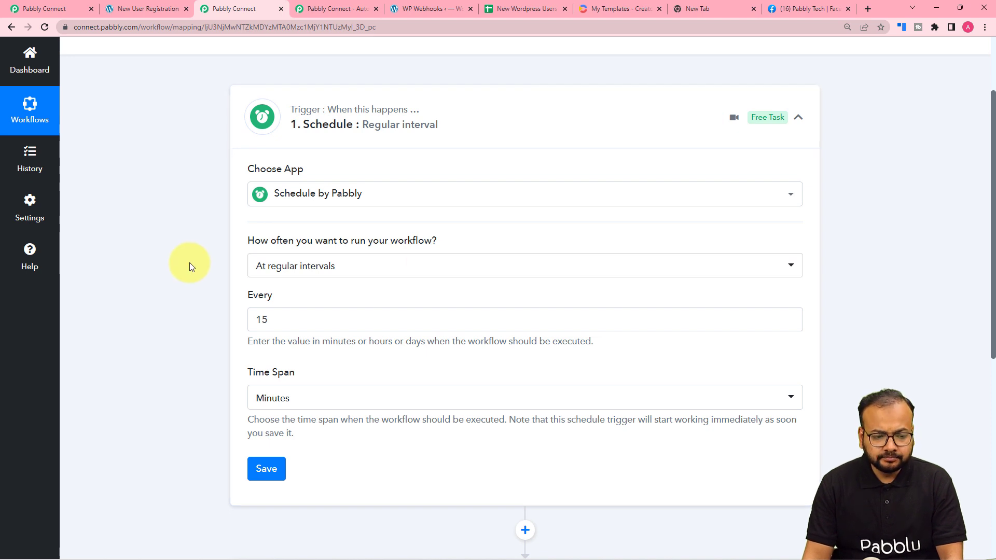
scroll(189, 266, "down", 1)
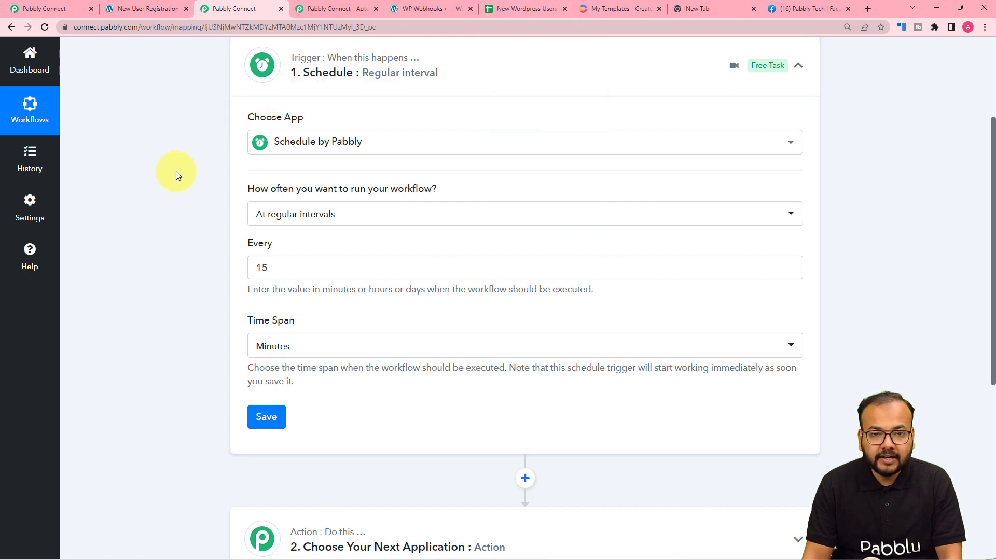
scroll(176, 175, "down", 1)
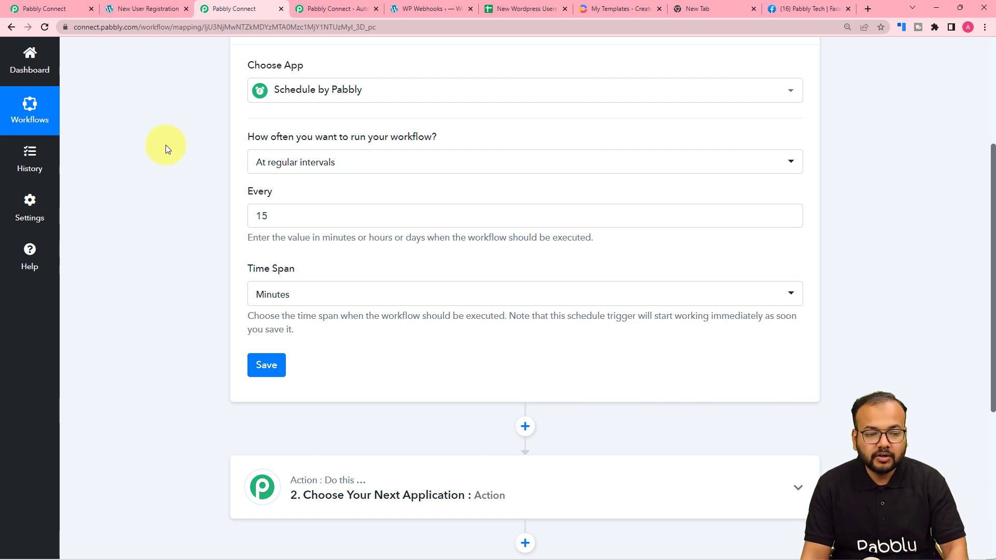
left_click(339, 172)
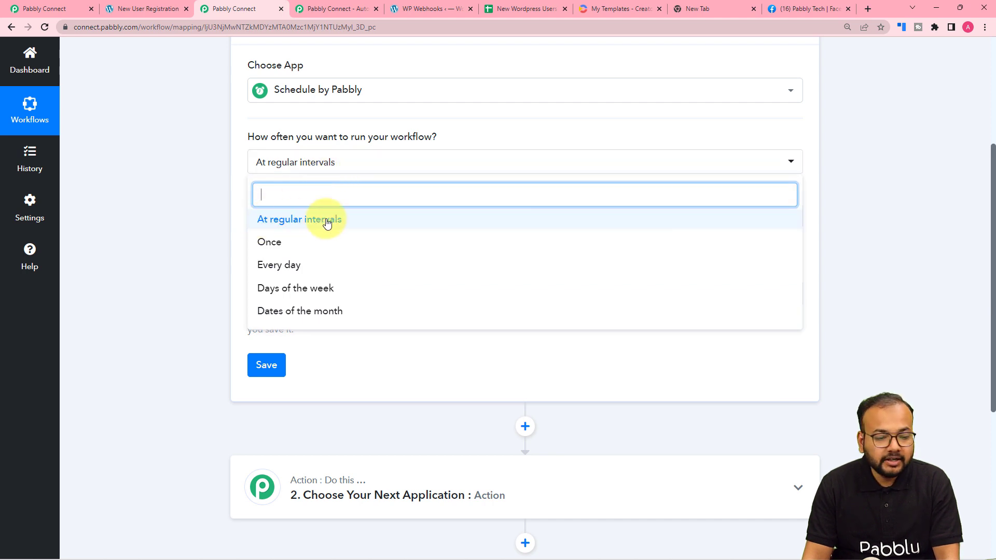
left_click(263, 220)
scroll(217, 210, "down", 2)
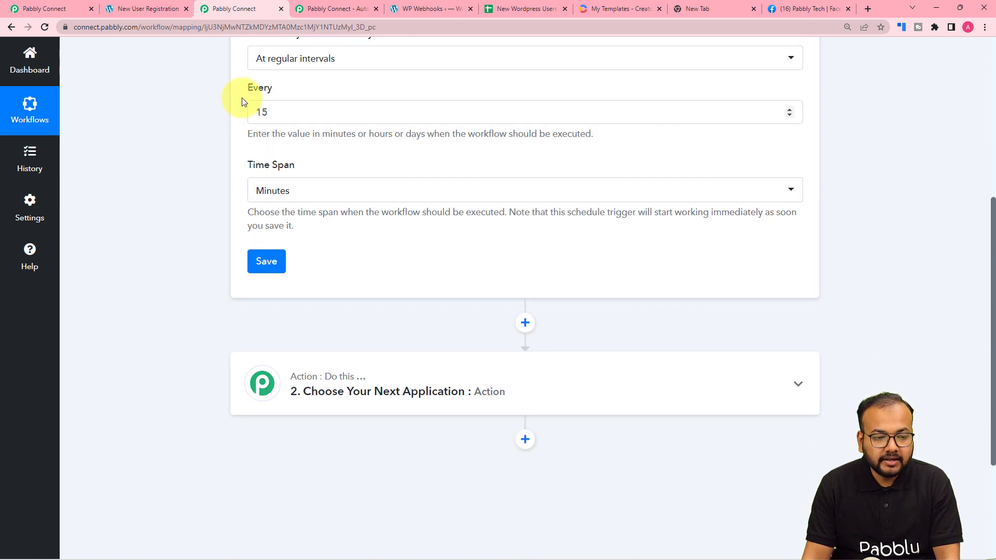
- Set the schedule interval to every 3 with a time span of Days
left_click(287, 117)
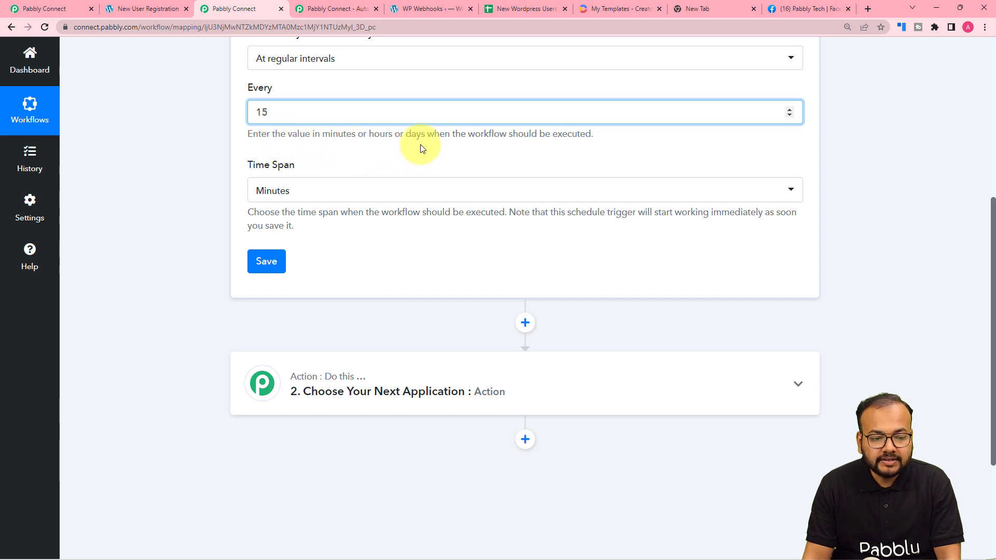
left_click(345, 200)
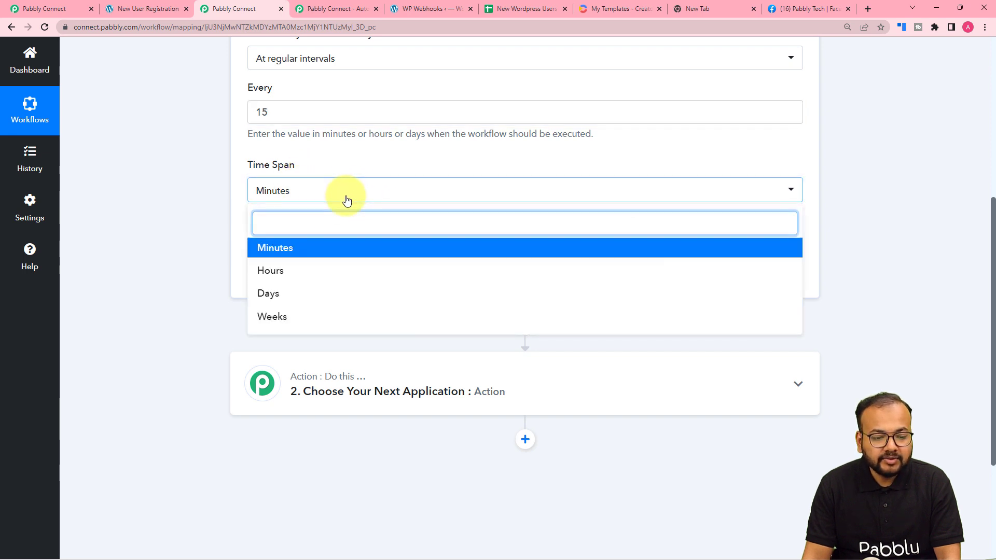
left_click(311, 294)
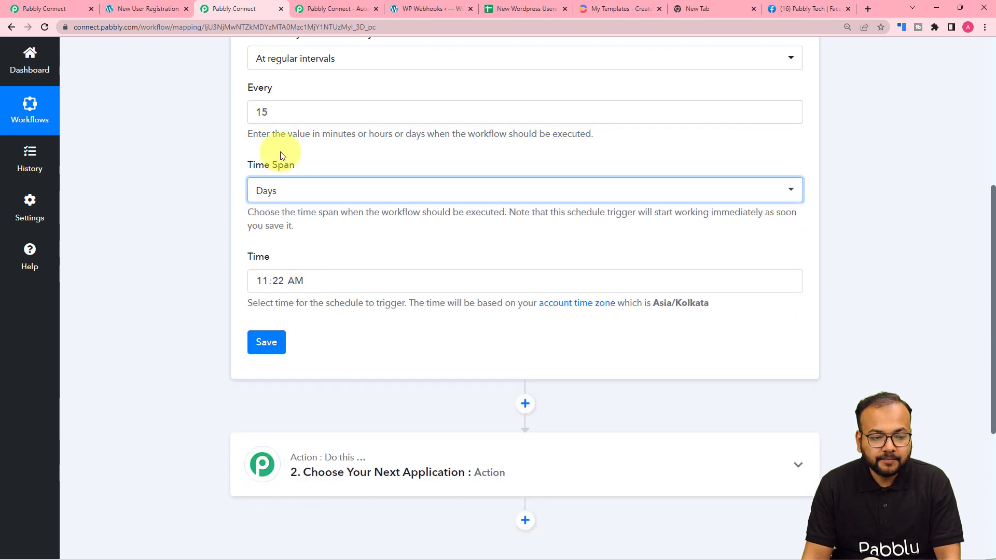
left_click(277, 117)
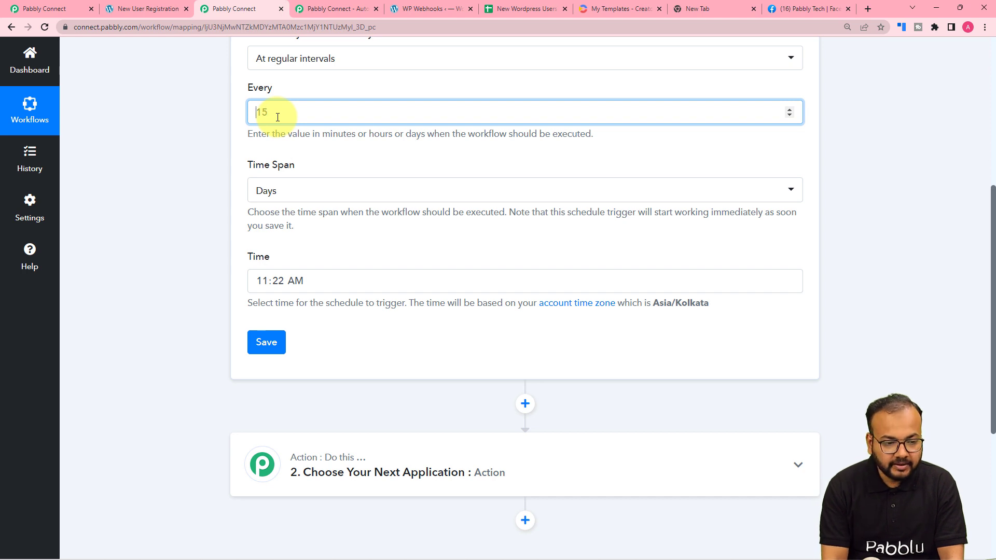
type("3")
left_click(258, 169)
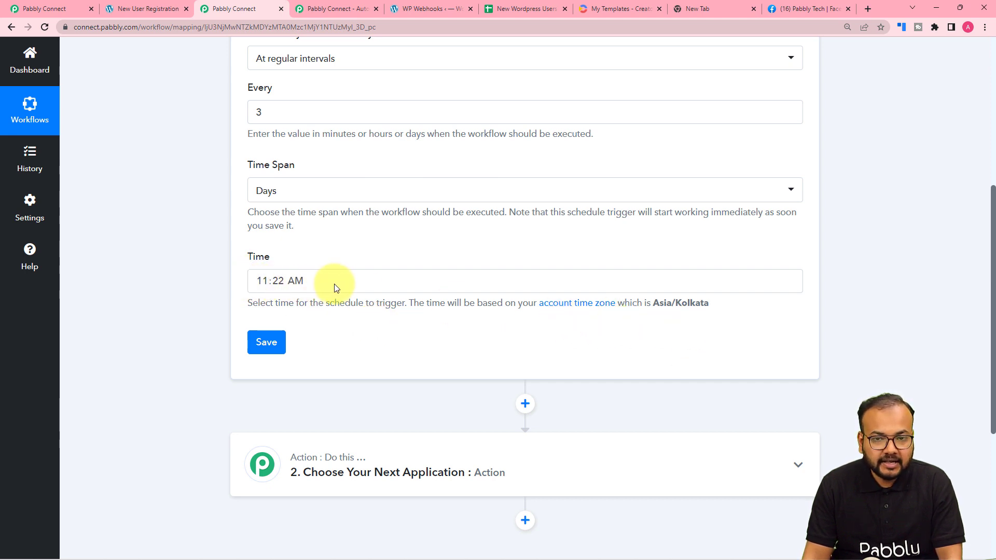
- Set the schedule's trigger time to 09:00 AM and save the trigger
left_click(296, 282)
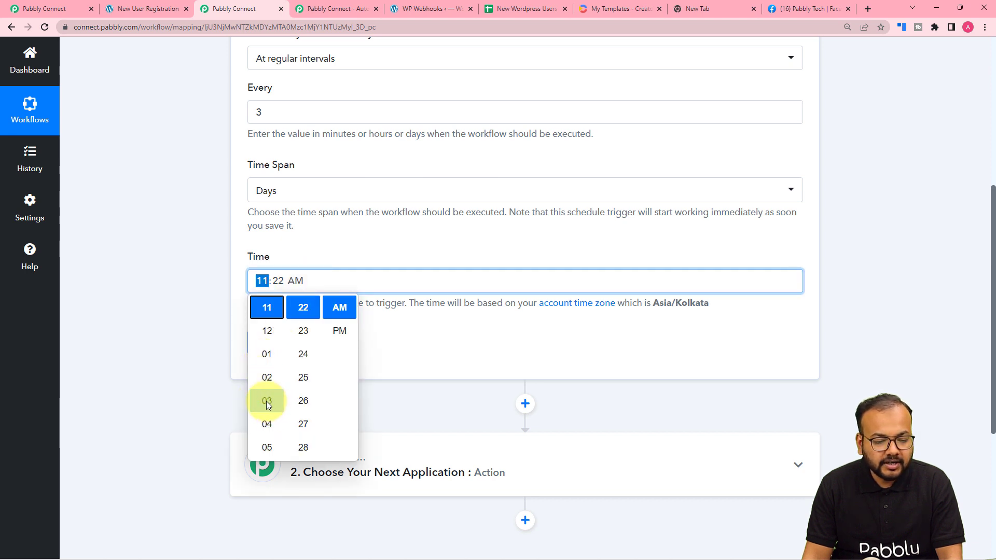
scroll(272, 378, "down", 2)
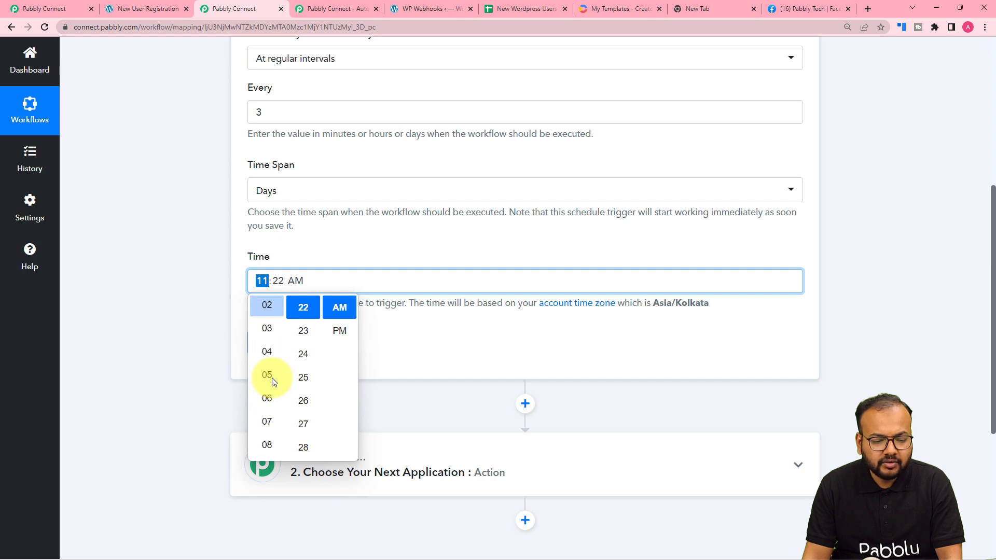
scroll(267, 389, "down", 2)
left_click(264, 401)
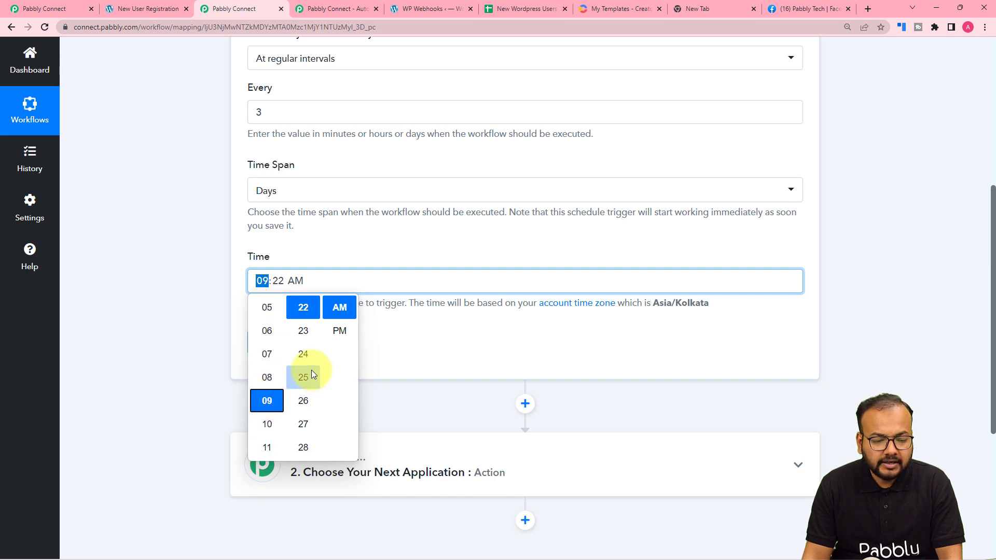
scroll(311, 369, "up", 10)
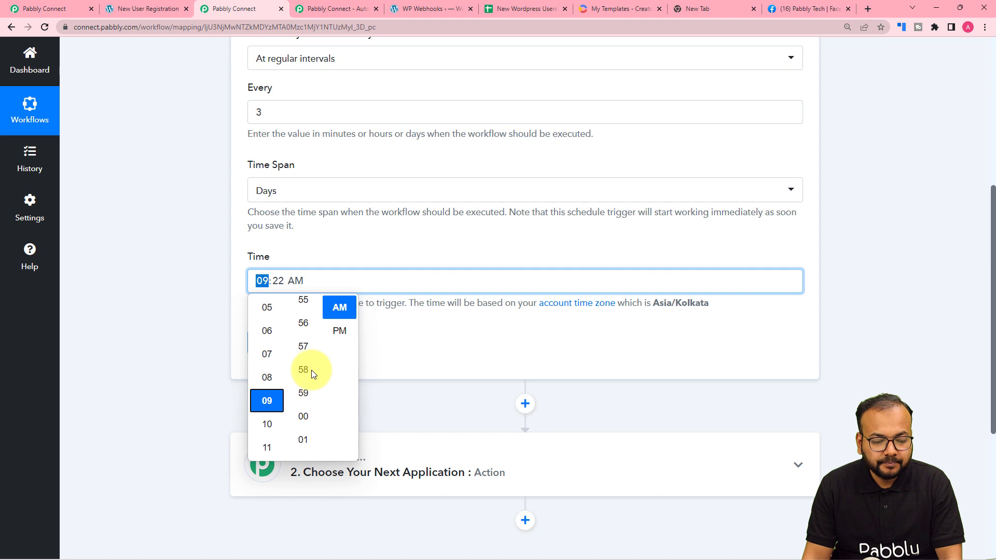
scroll(307, 373, "down", 2)
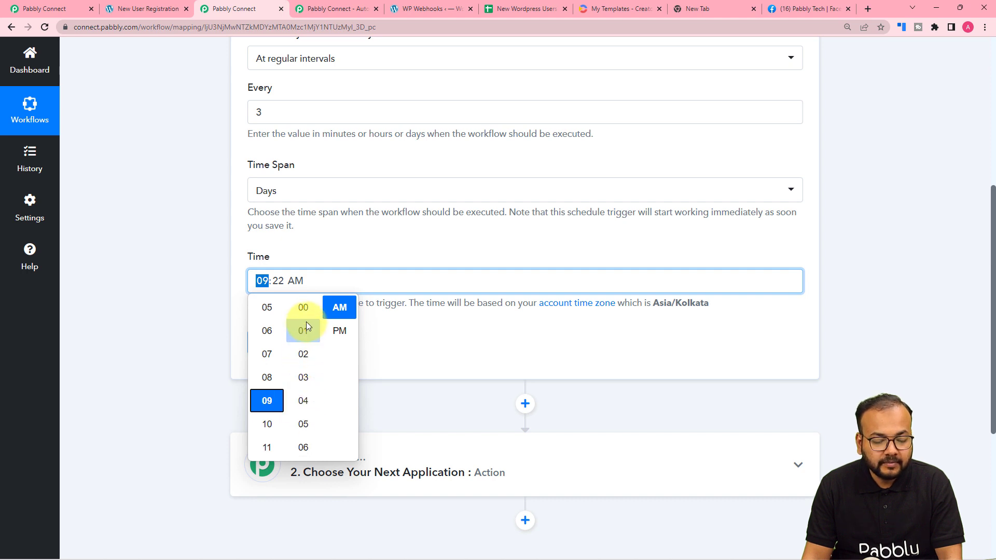
left_click(306, 311)
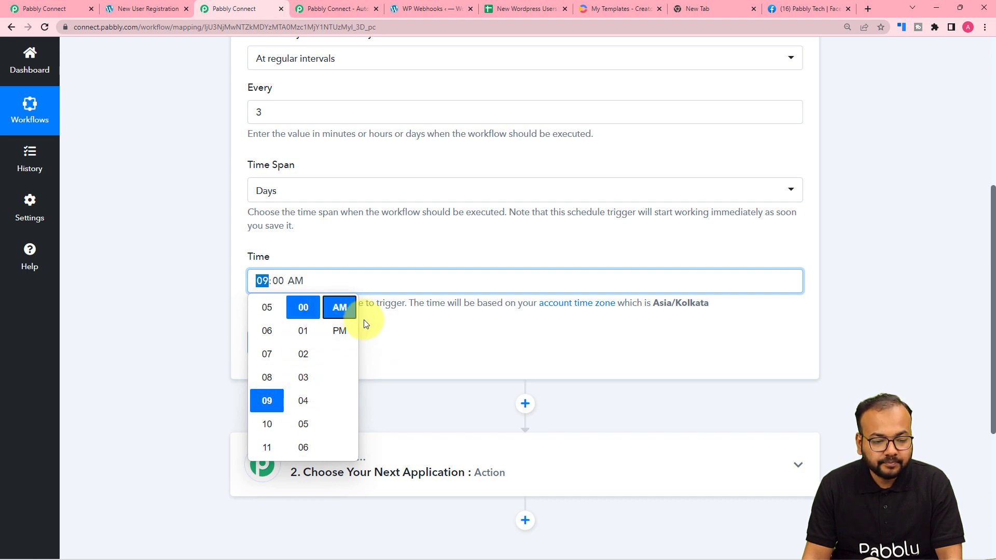
left_click(383, 332)
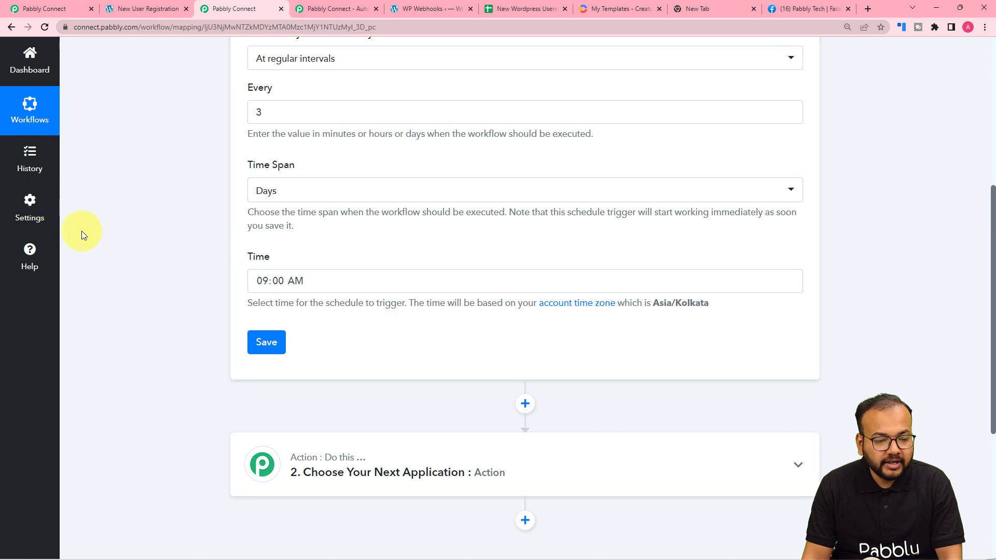
scroll(82, 231, "down", 2)
left_click(265, 242)
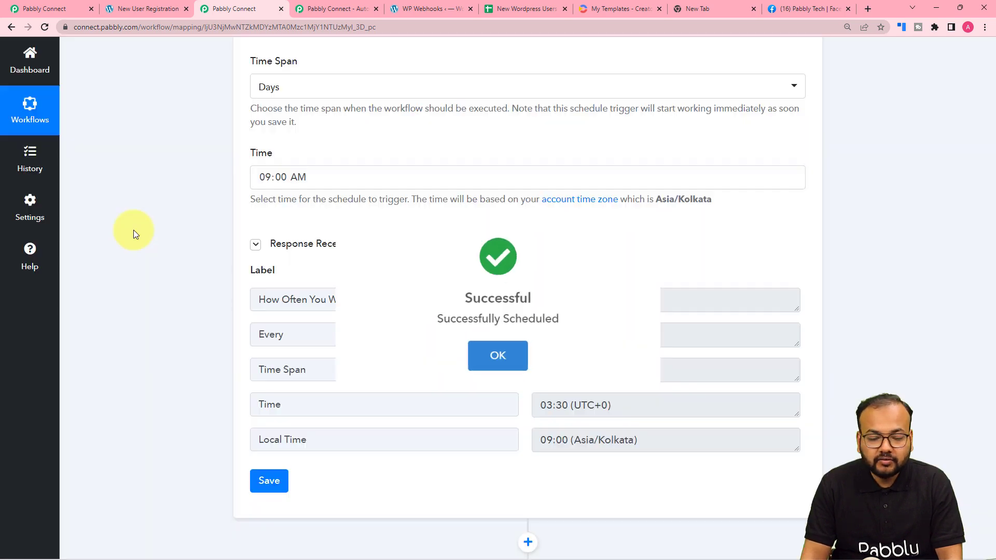
- Check the schedule trigger's received response and the registered user rows in the "New Wordpress Users" spreadsheet
scroll(142, 229, "down", 2)
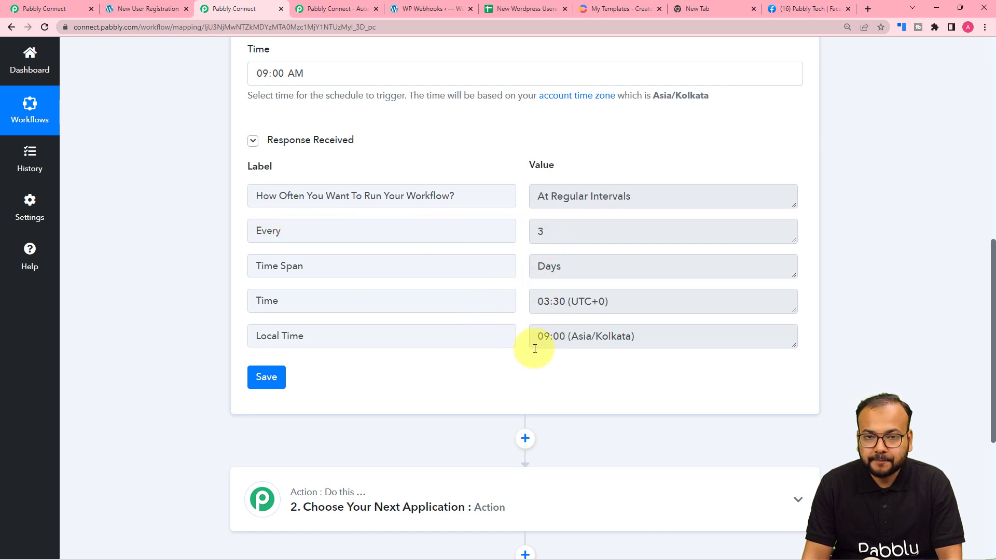
scroll(128, 251, "down", 5)
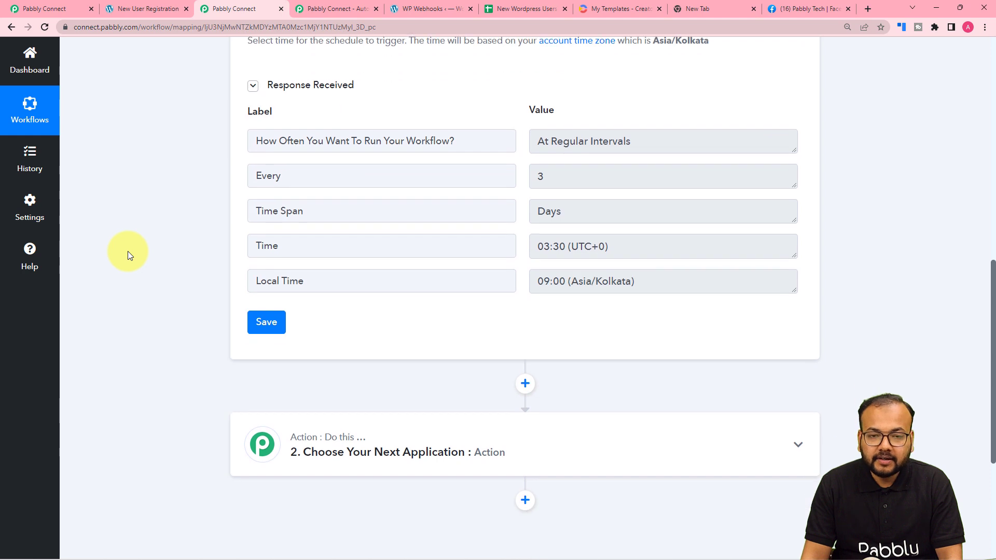
scroll(127, 251, "down", 1)
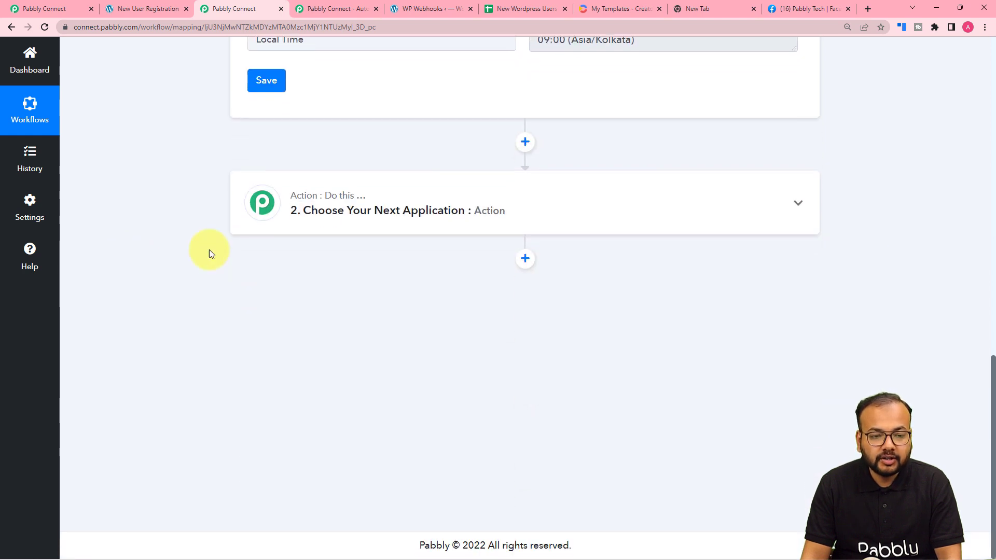
left_click(516, 9)
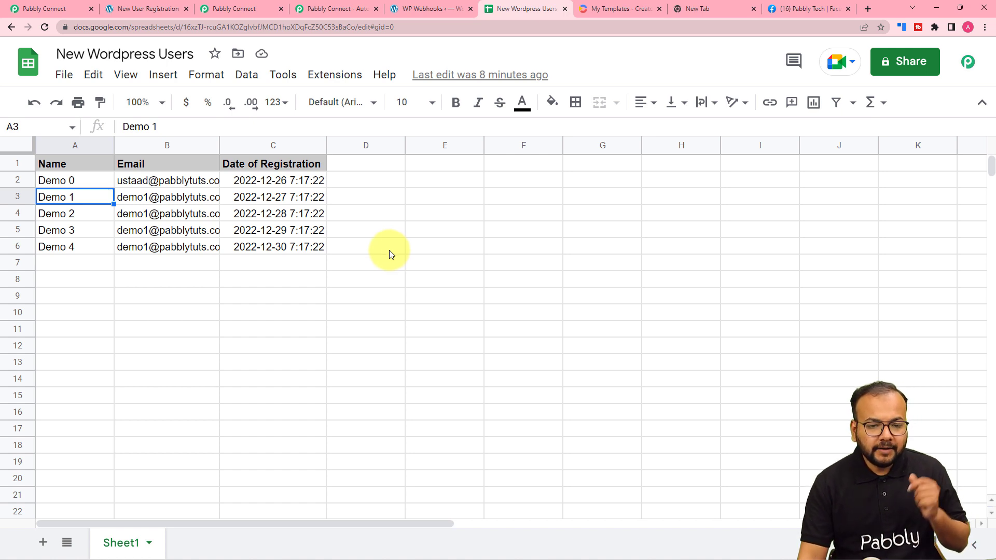
left_click(221, 9)
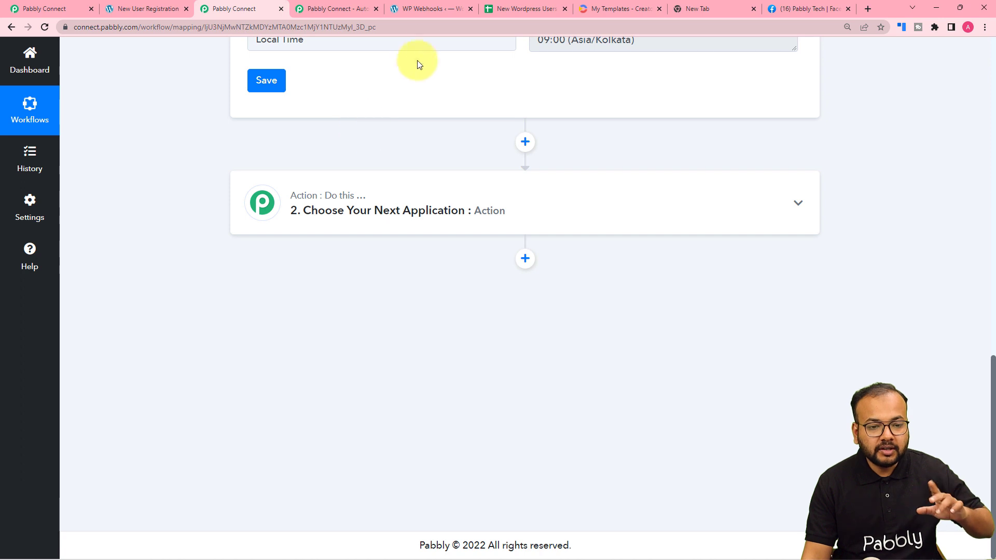
left_click(495, 9)
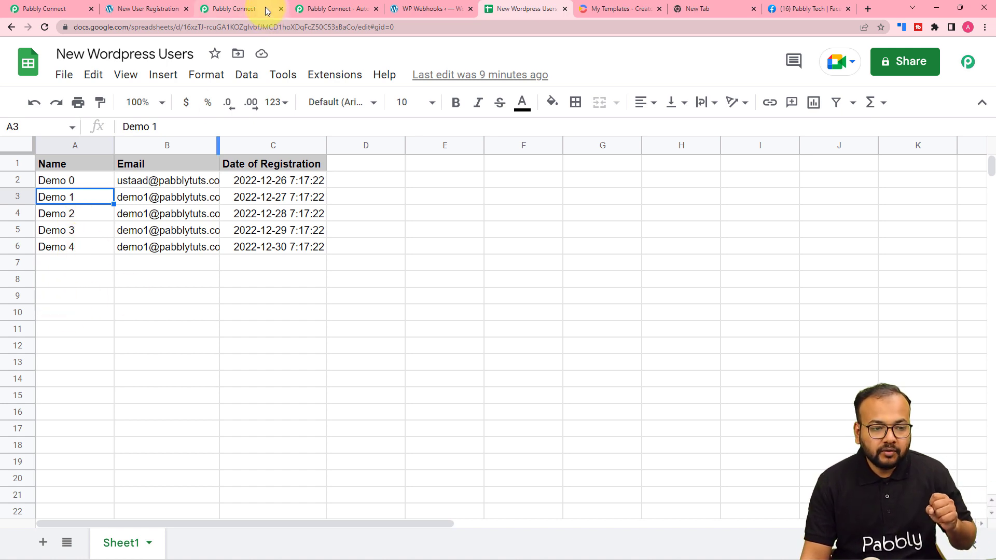
left_click(231, 8)
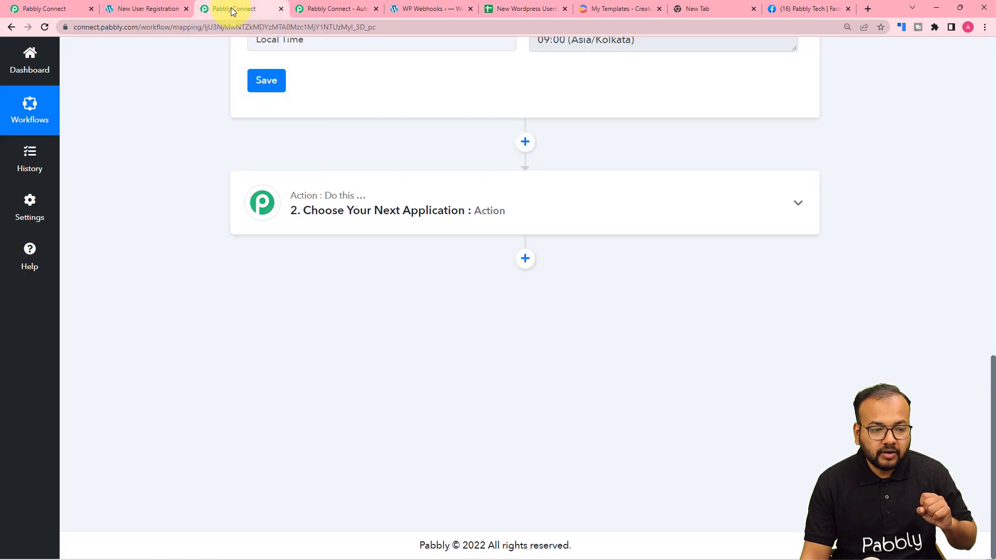
- In the workflow's second step, search the apps for "num" and choose Number Formatter by Pabbly as the action
left_click(315, 222)
scroll(259, 254, "down", 2)
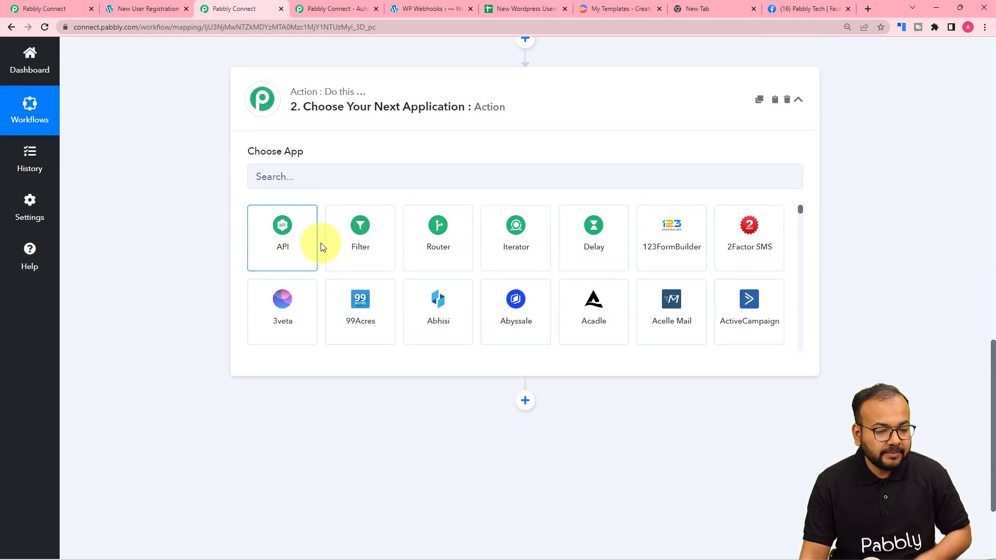
left_click(331, 178)
type("num")
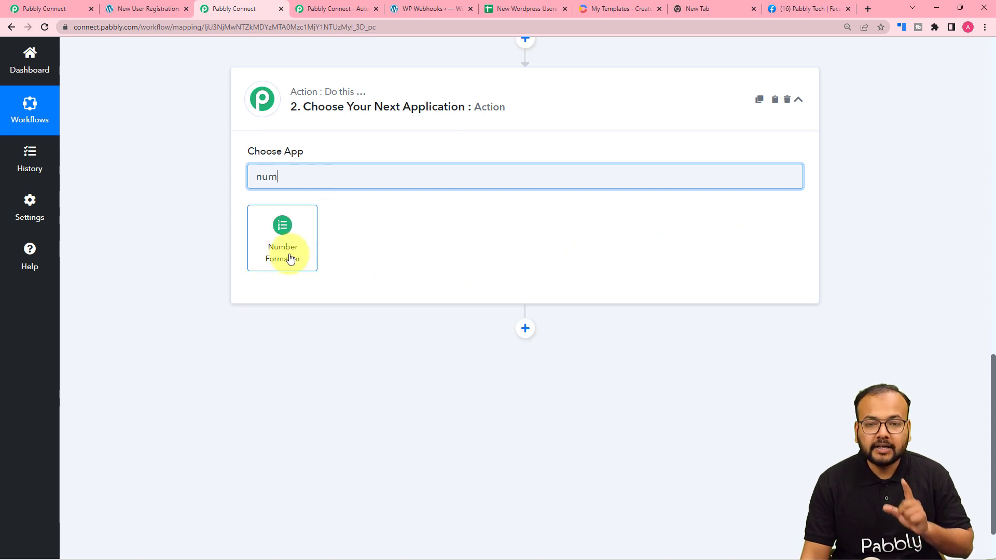
left_click(297, 257)
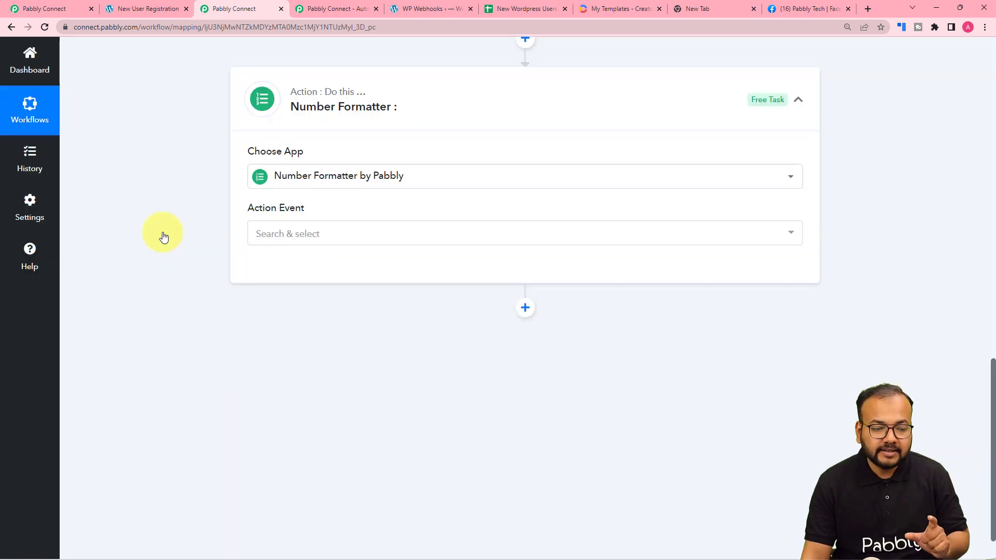
- Set the Number Formatter's action event to Counter, connect it and look through its initial value, operation and reset fields
left_click(299, 232)
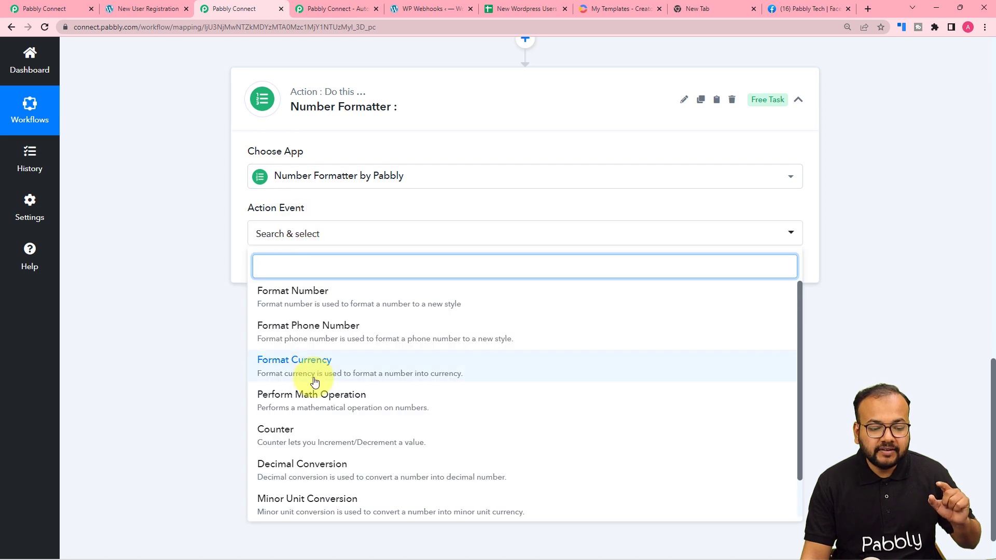
left_click(257, 426)
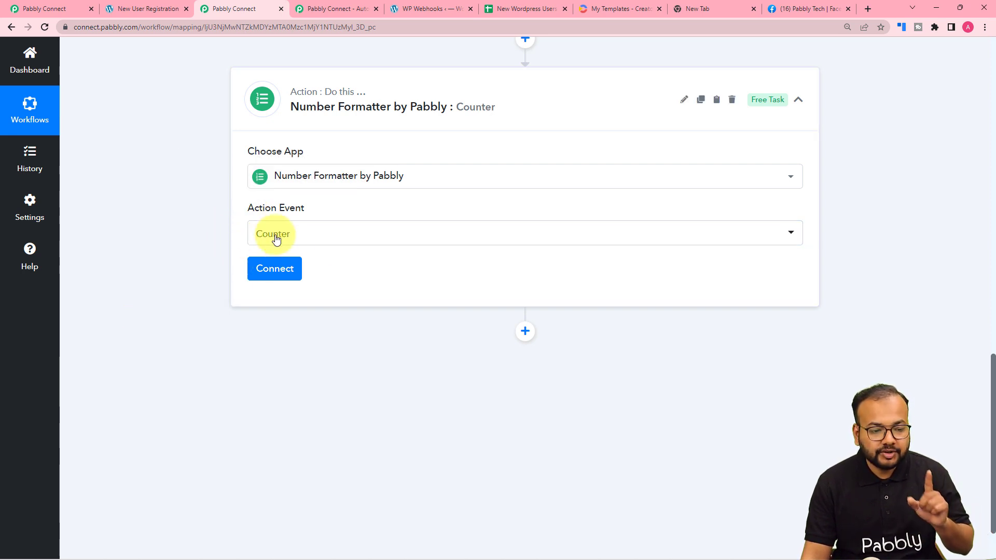
left_click(263, 273)
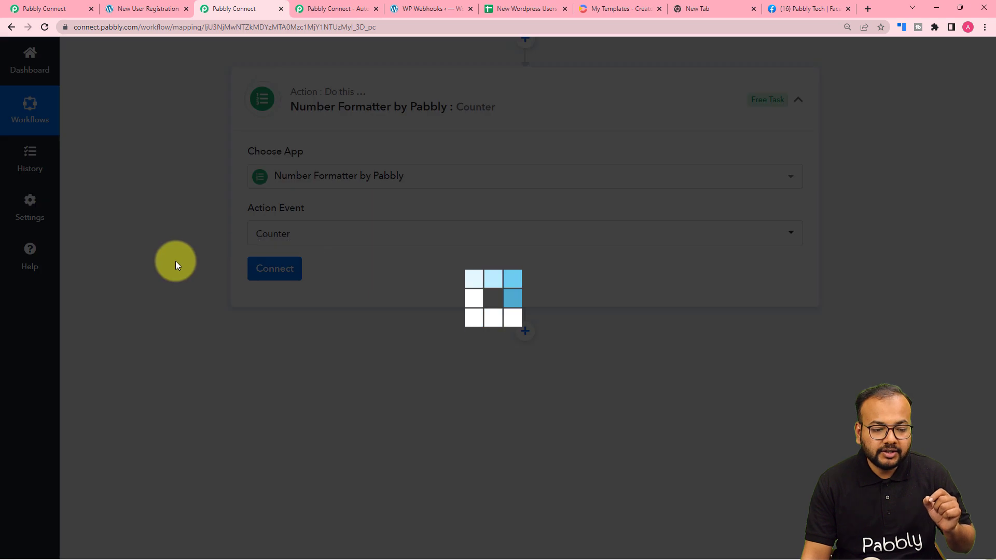
scroll(179, 260, "down", 2)
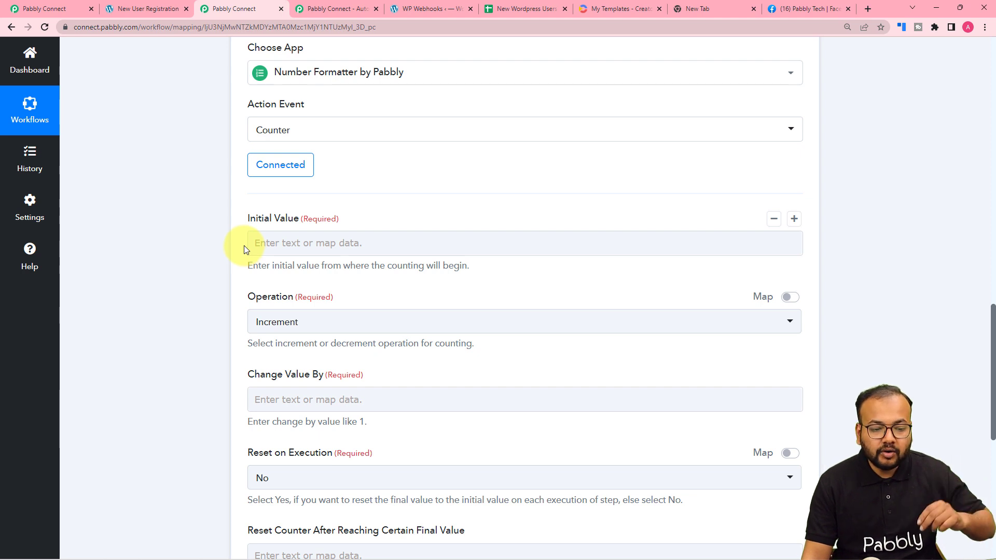
scroll(244, 245, "down", 2)
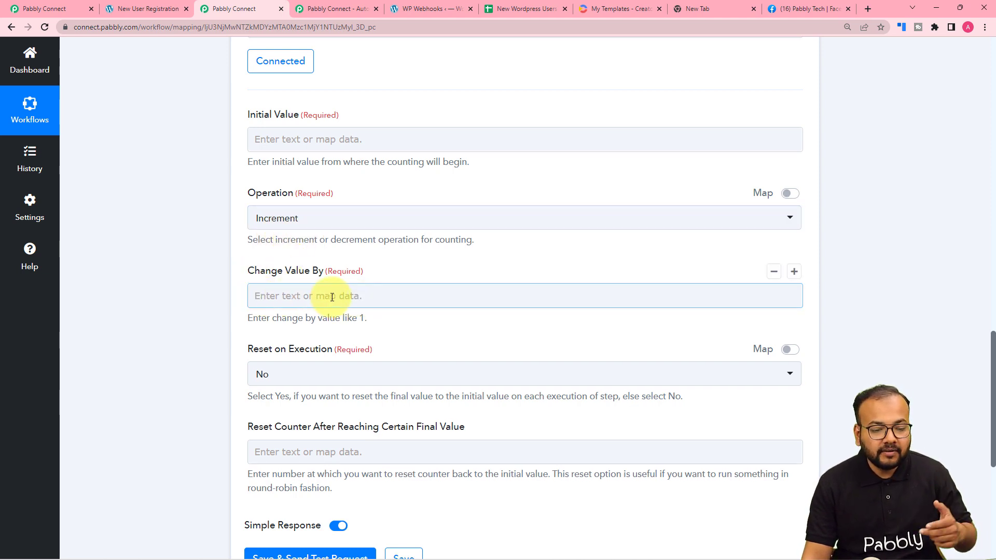
scroll(284, 322, "down", 2)
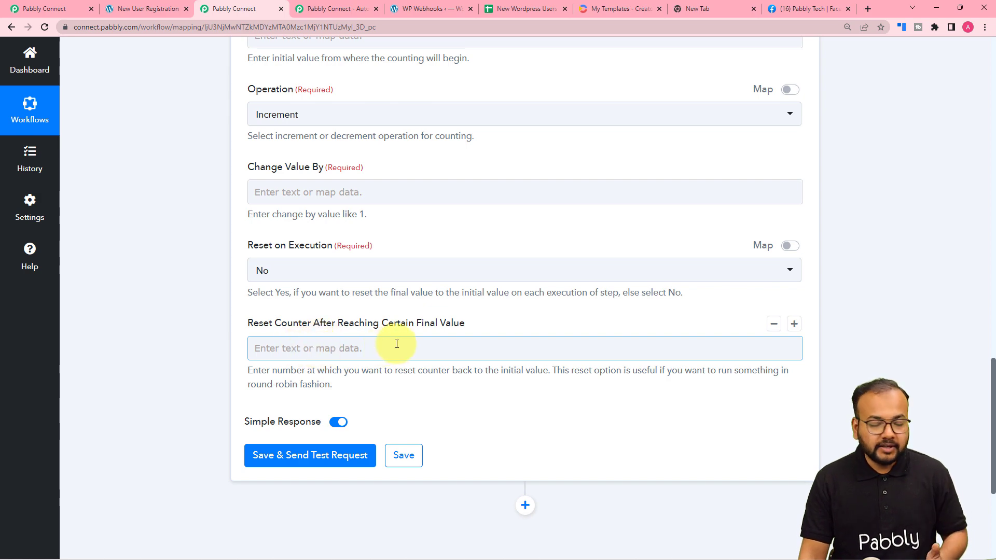
scroll(384, 345, "up", 2)
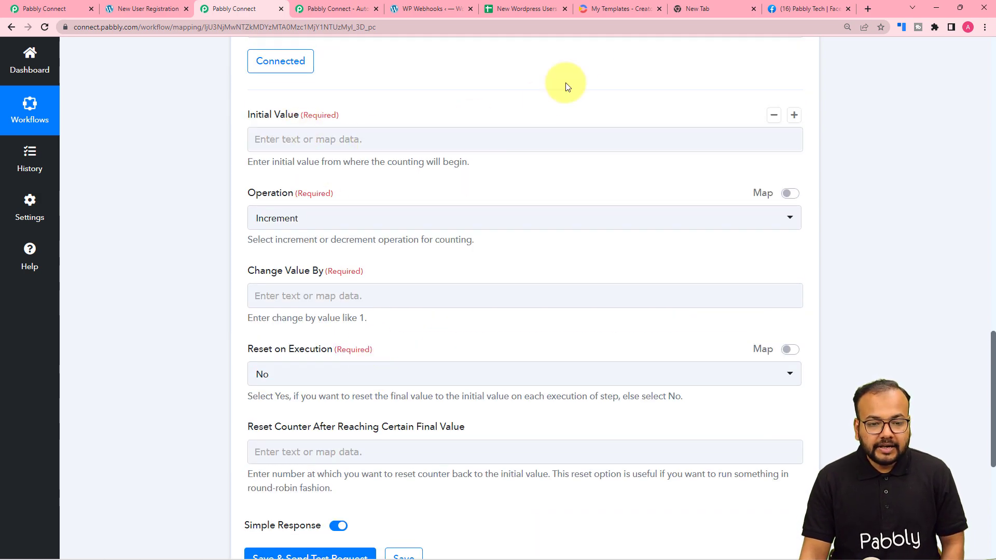
- Check the user rows in the "New Wordpress Users" spreadsheet and set the counter's Initial Value to 2
left_click(541, 5)
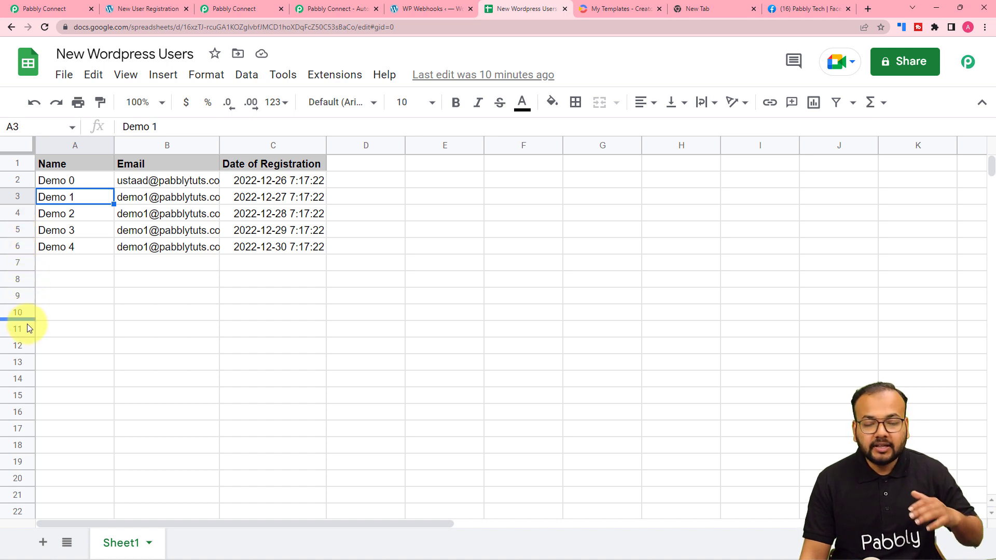
left_click(258, 4)
left_click(278, 136)
left_click(278, 136)
type("2")
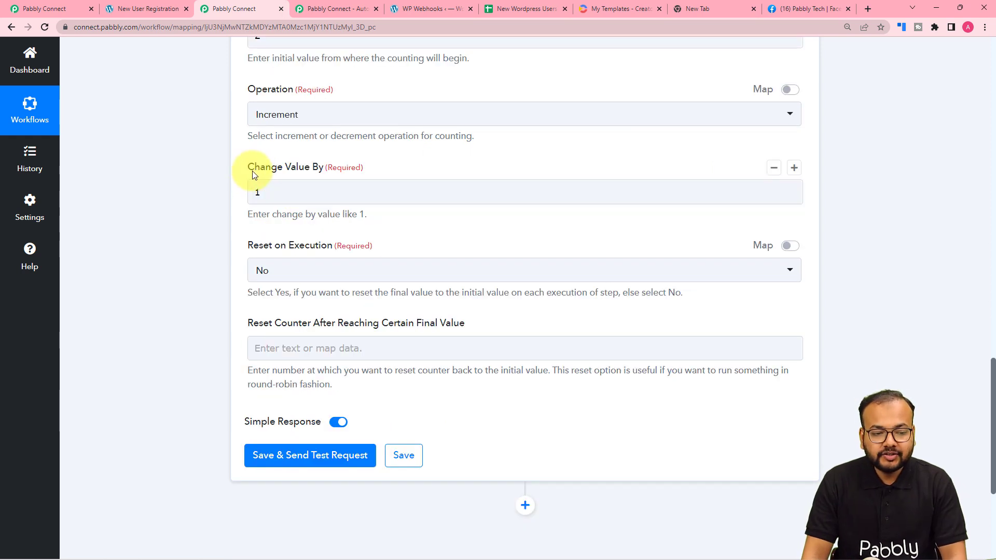
- Set the counter's Change Value By to 2
left_click(340, 184)
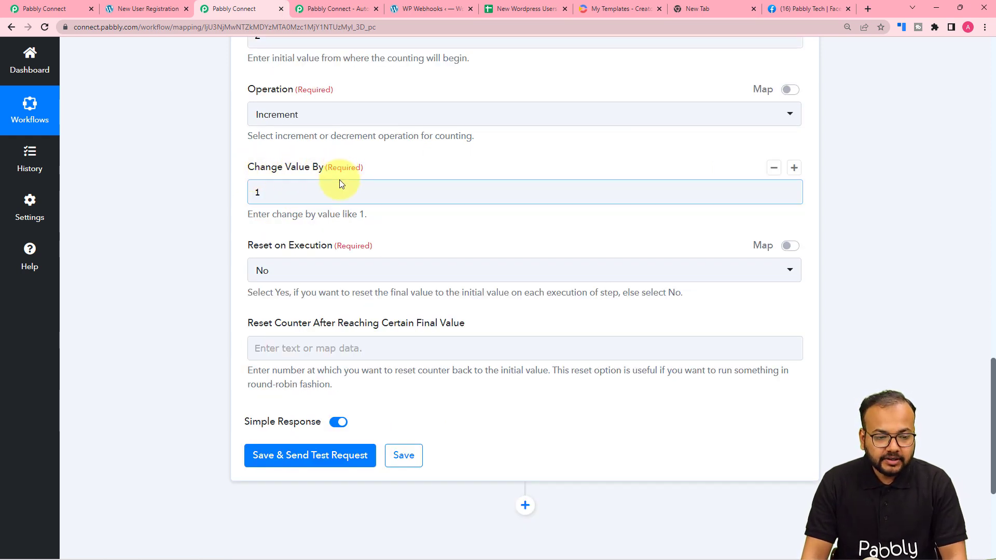
scroll(290, 182, "up", 1)
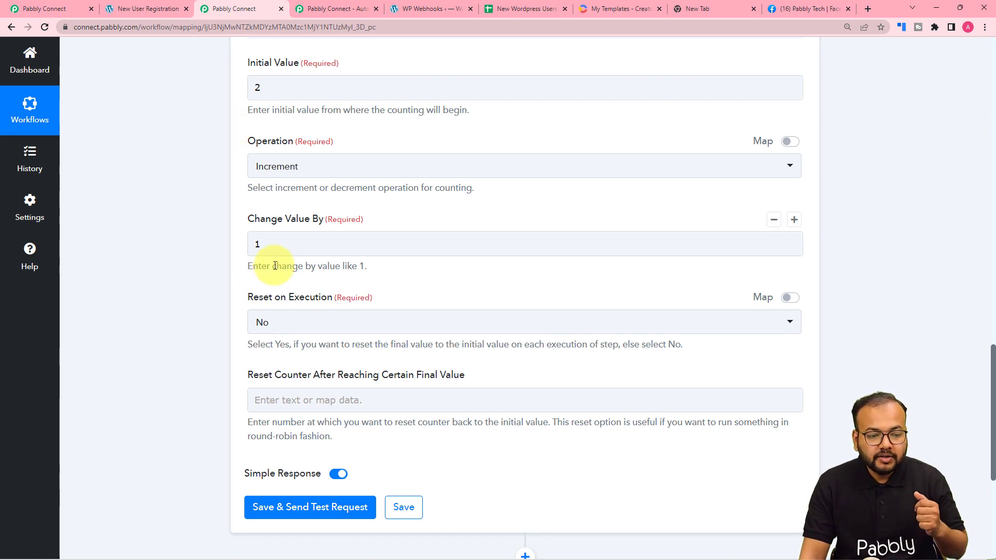
left_click(265, 251)
key("BackSpace")
type("2")
left_click(281, 220)
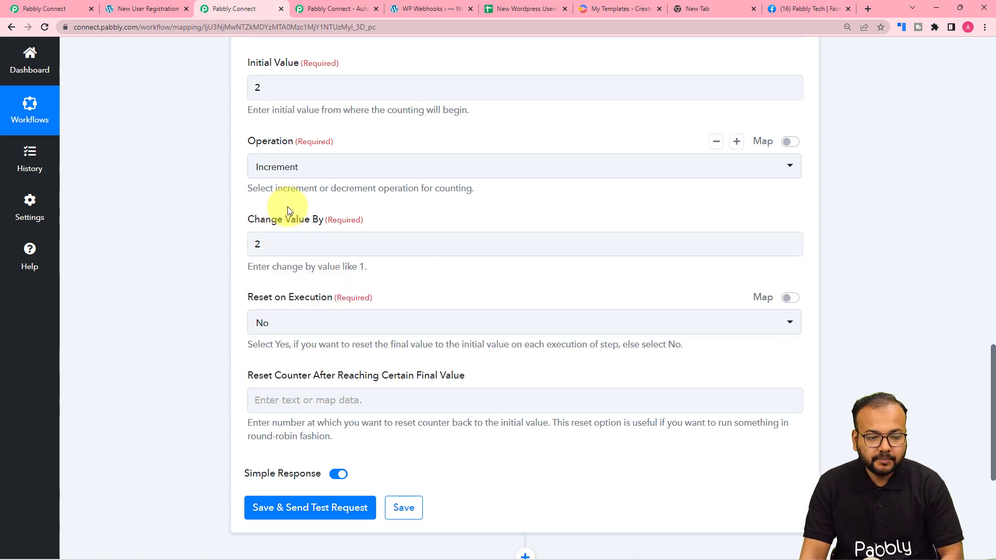
- Leave the counter's reset options at their defaults, save the step with a test request and review the response
scroll(287, 206, "down", 2)
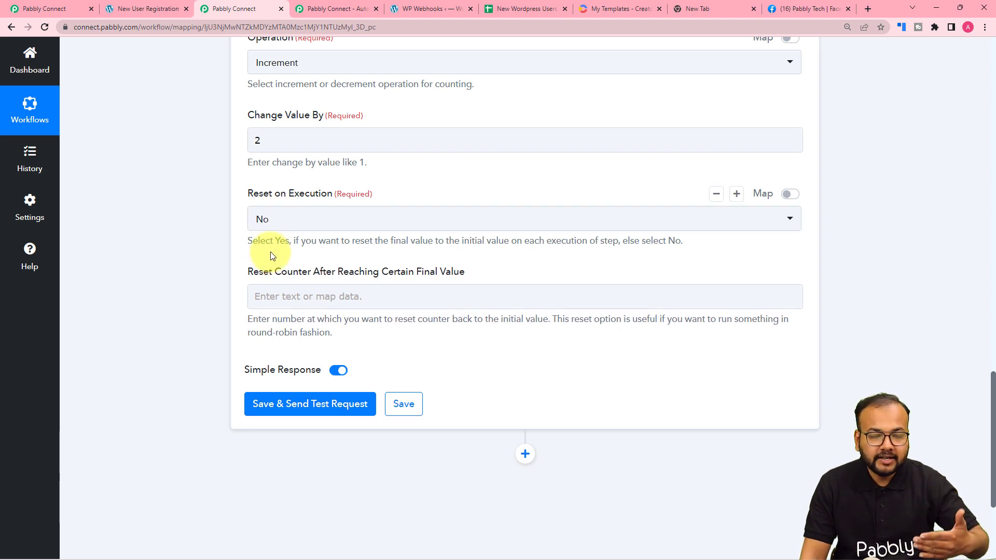
scroll(270, 253, "down", 2)
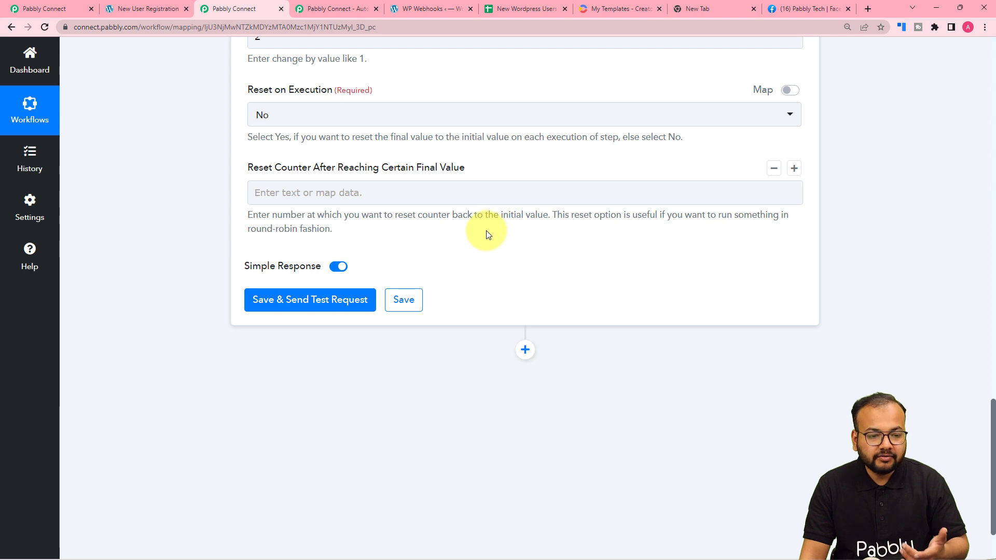
scroll(387, 195, "down", 1)
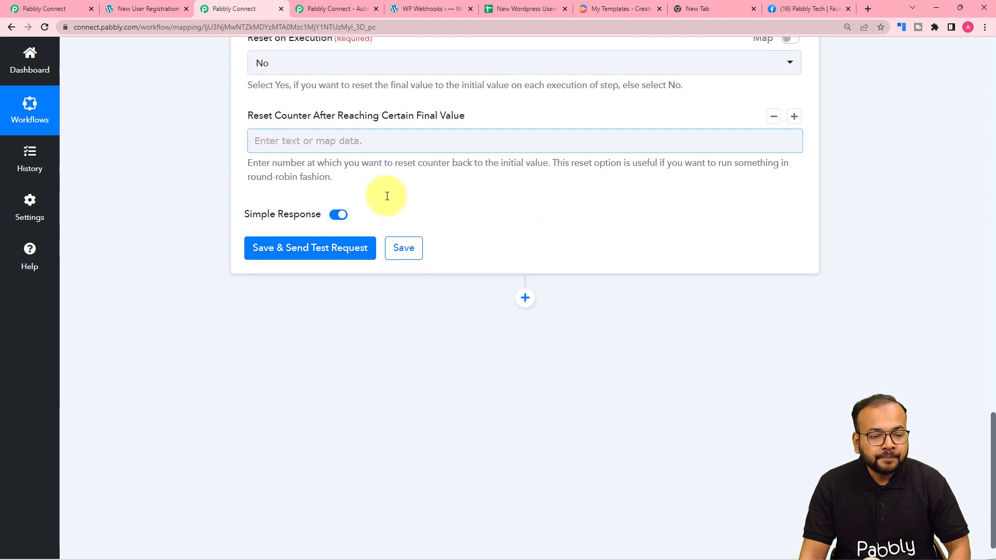
left_click(262, 248)
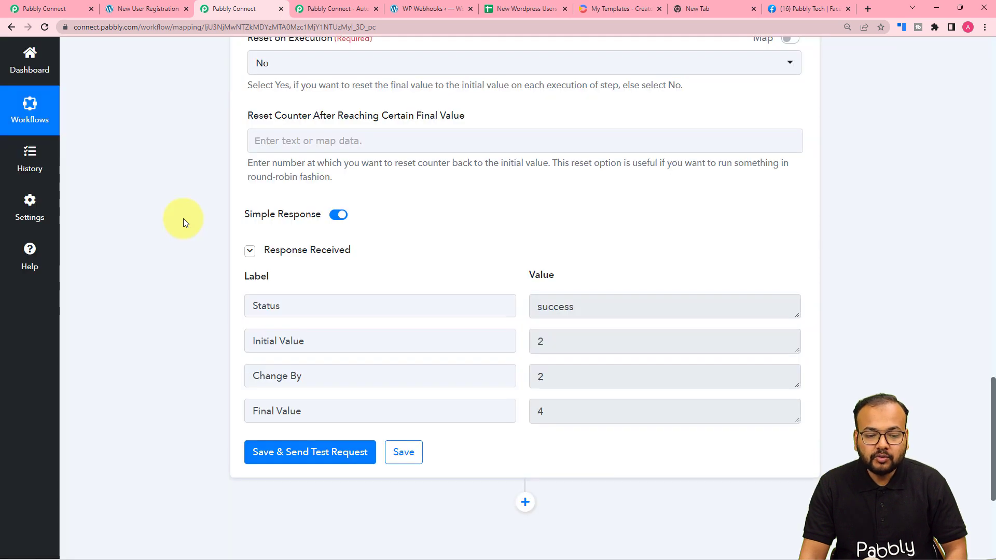
scroll(182, 219, "down", 2)
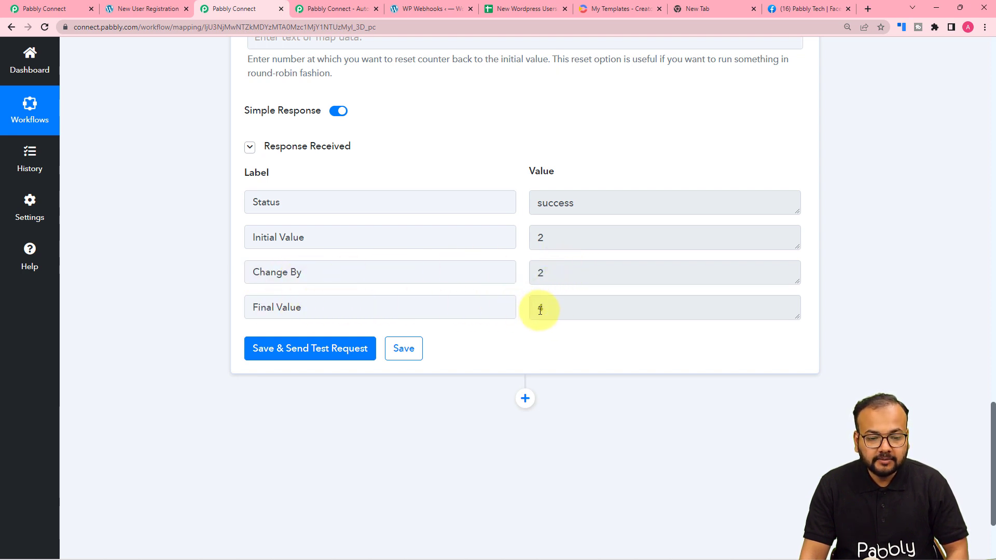
- Compare the counter's initial and final values with the matching user rows in the "New Wordpress Users" spreadsheet
left_click(516, 7)
left_click(69, 183)
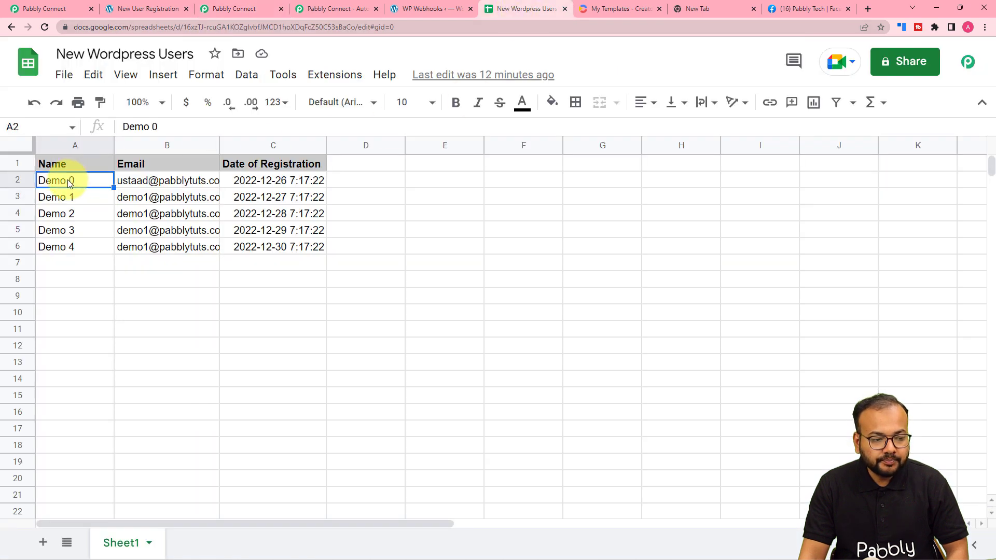
left_click(55, 213)
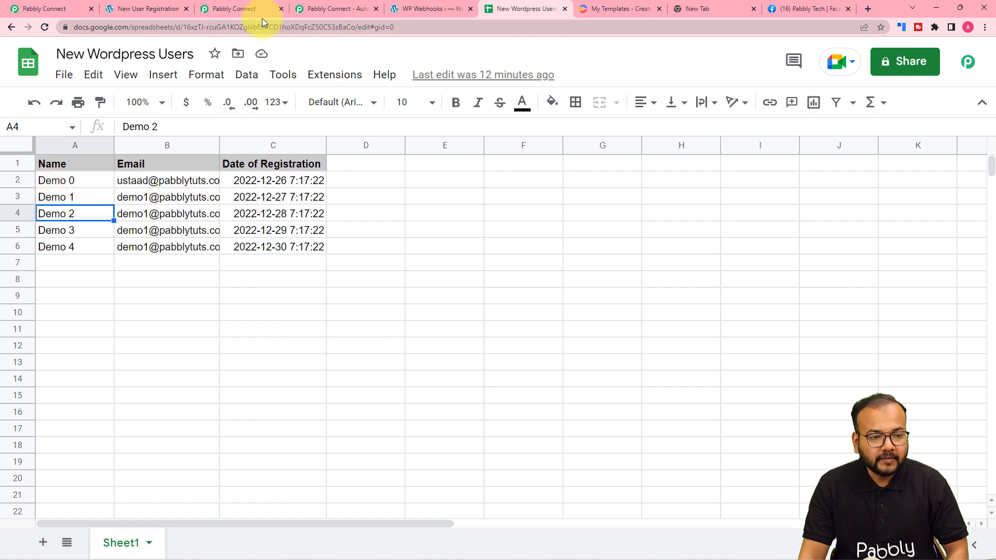
left_click(239, 9)
scroll(206, 222, "down", 2)
scroll(206, 221, "up", 2)
scroll(207, 221, "down", 2)
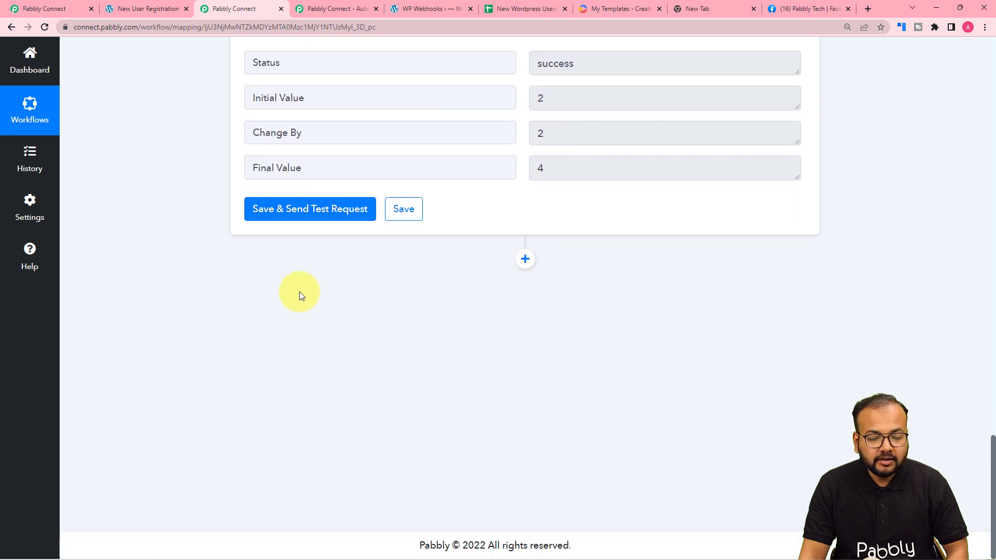
- Add an action step after the counter, search the apps for "goo" and choose Google Sheets with the Get Row(s) event
left_click(525, 259)
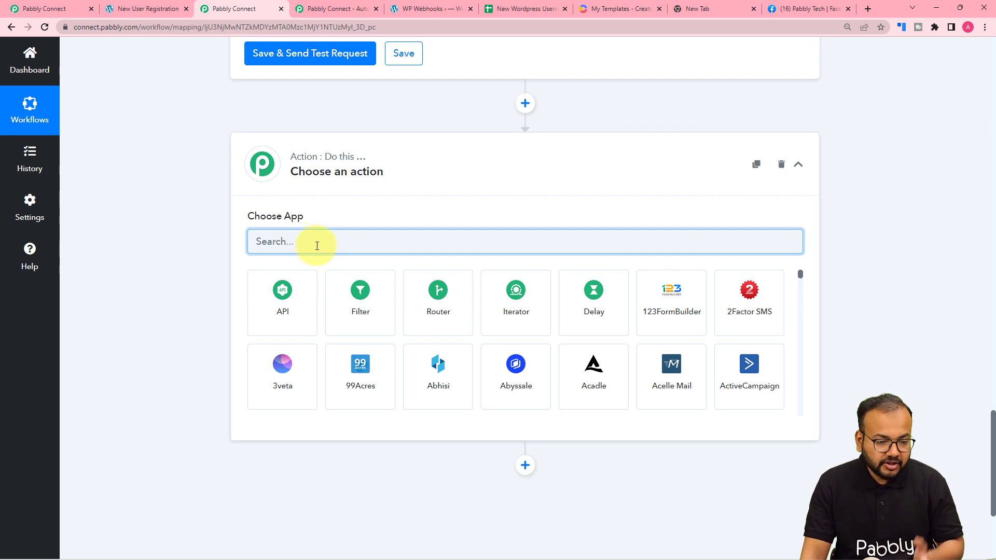
type("goo")
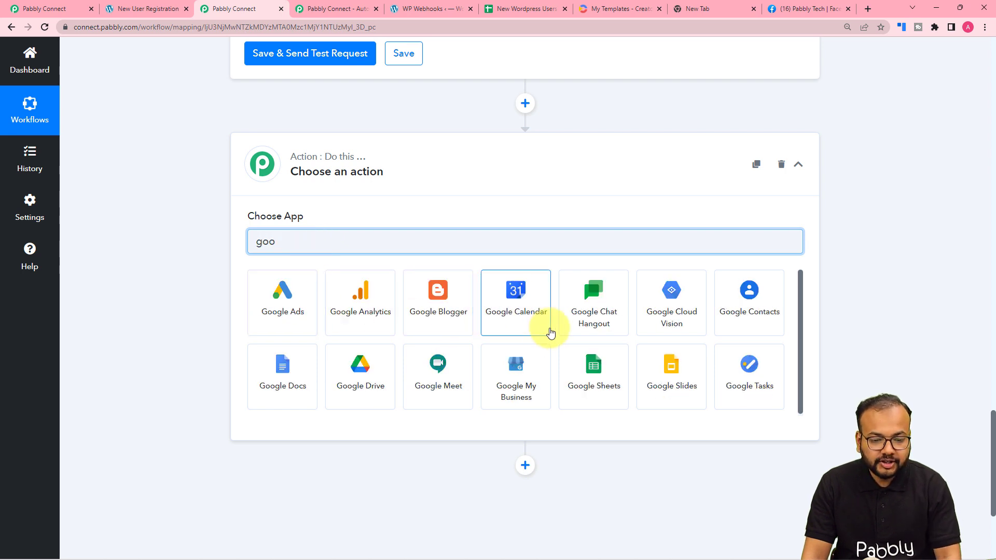
left_click(608, 359)
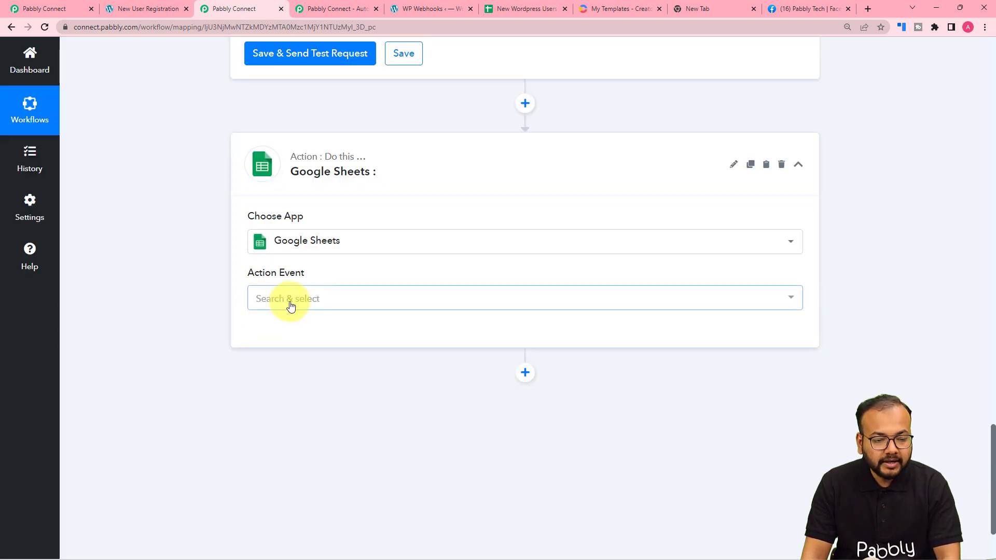
left_click(289, 301)
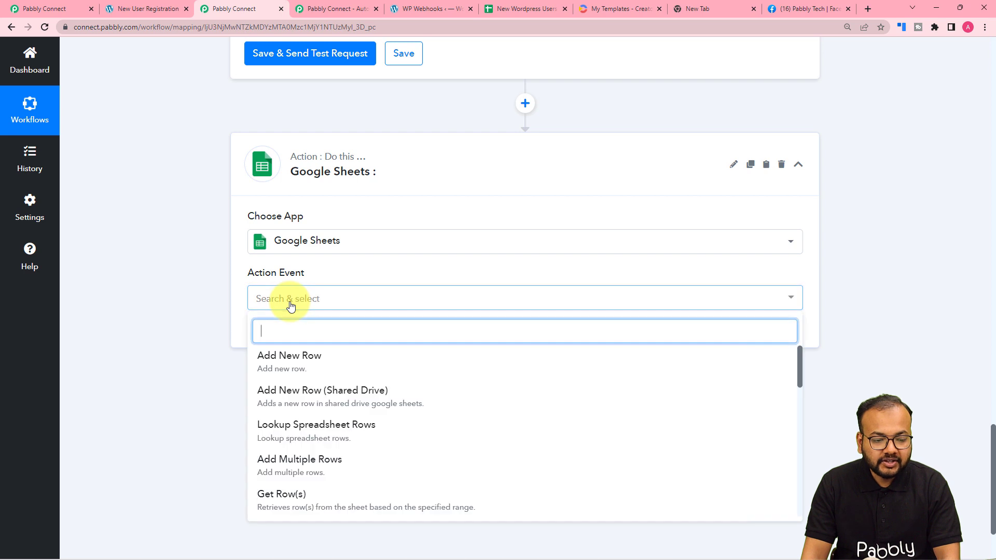
scroll(319, 420, "down", 3)
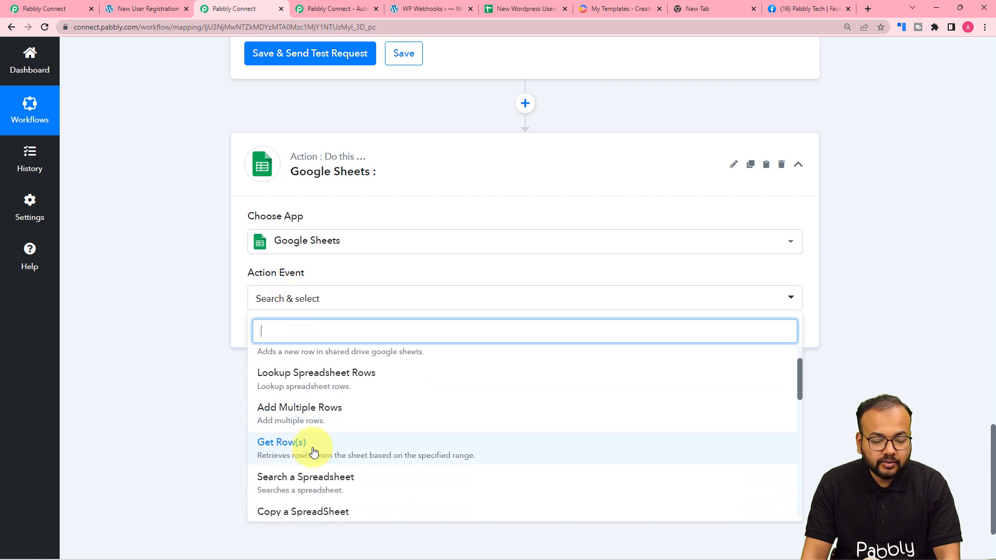
left_click(328, 456)
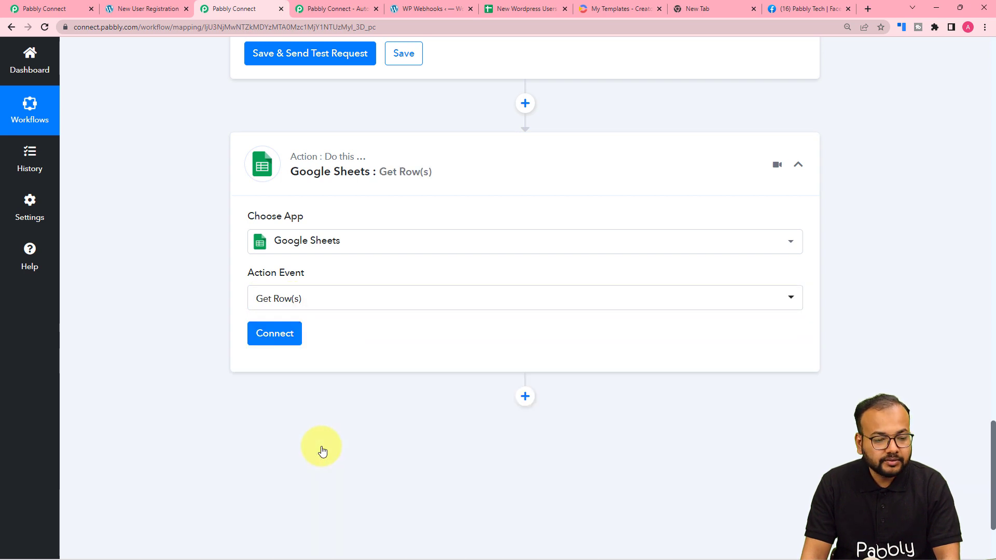
- Connect Google Sheets through a new connection, signing in with the Google account and granting Pabbly Connect Sheets access
left_click(270, 343)
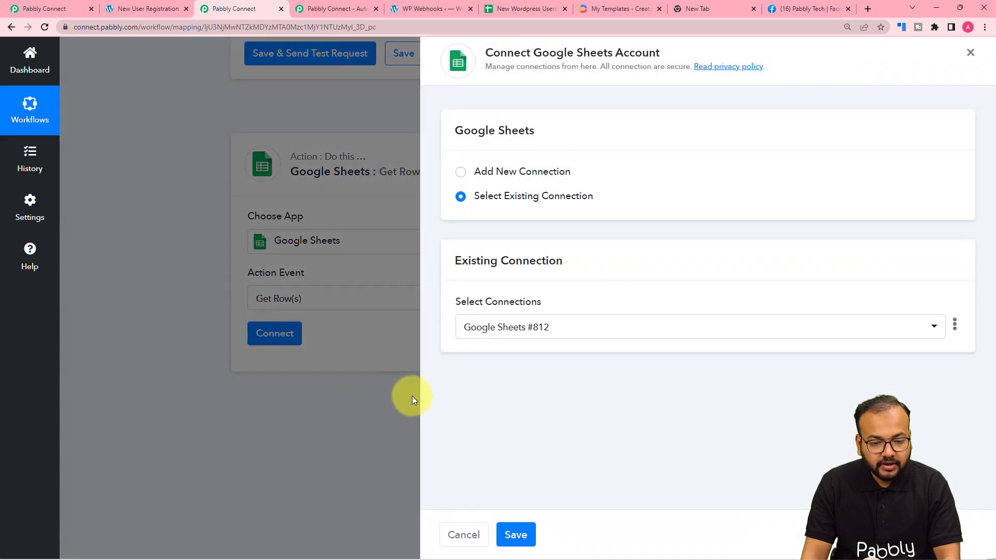
left_click(461, 176)
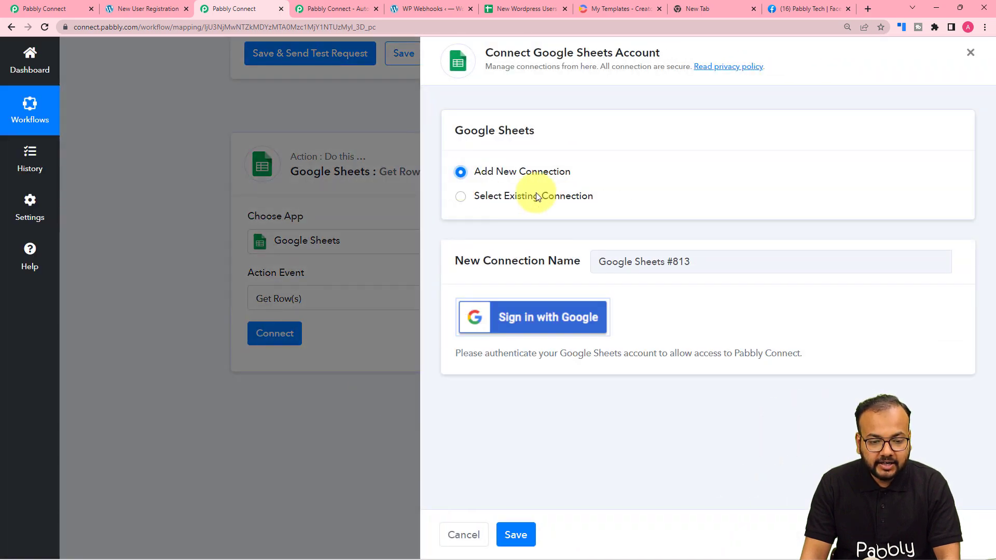
left_click(518, 328)
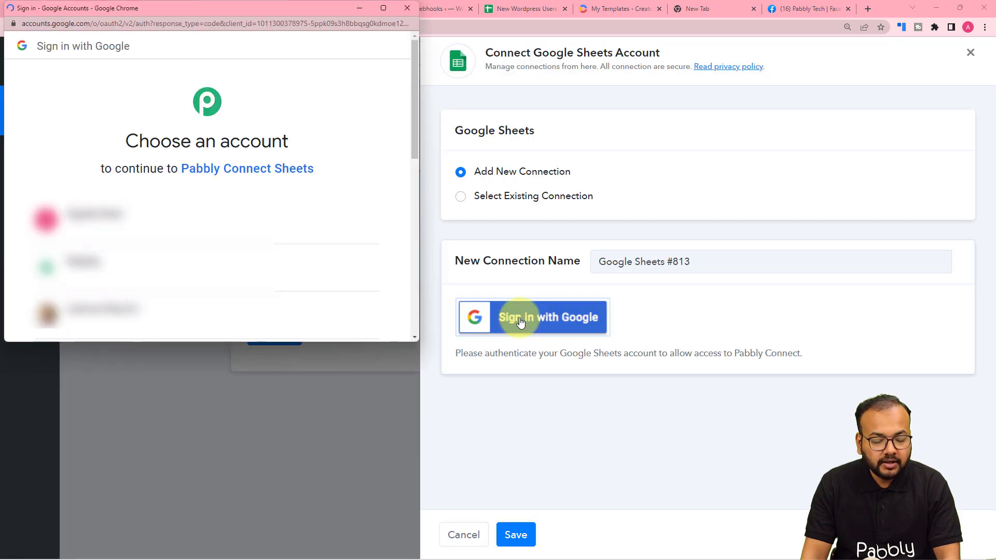
left_click(147, 271)
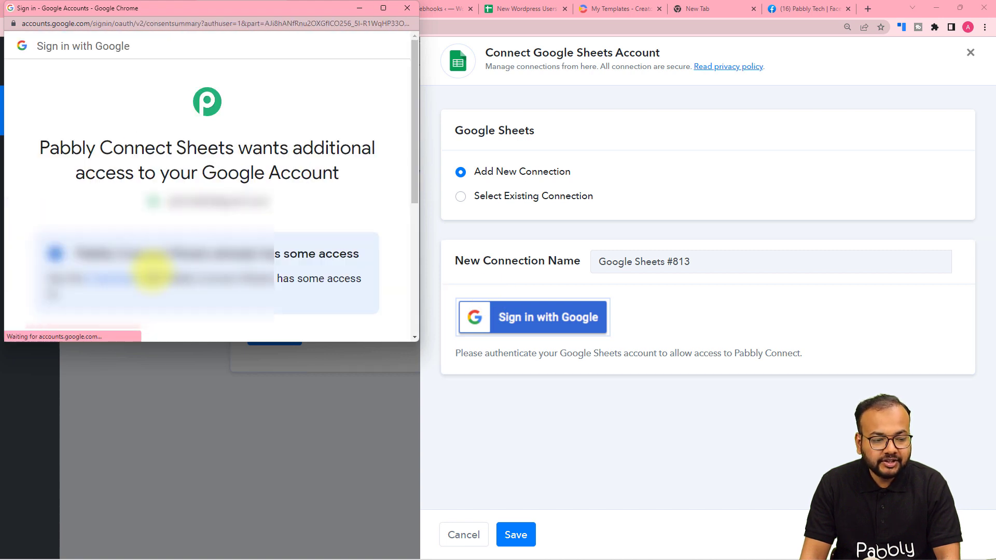
scroll(208, 241, "down", 3)
scroll(208, 243, "down", 3)
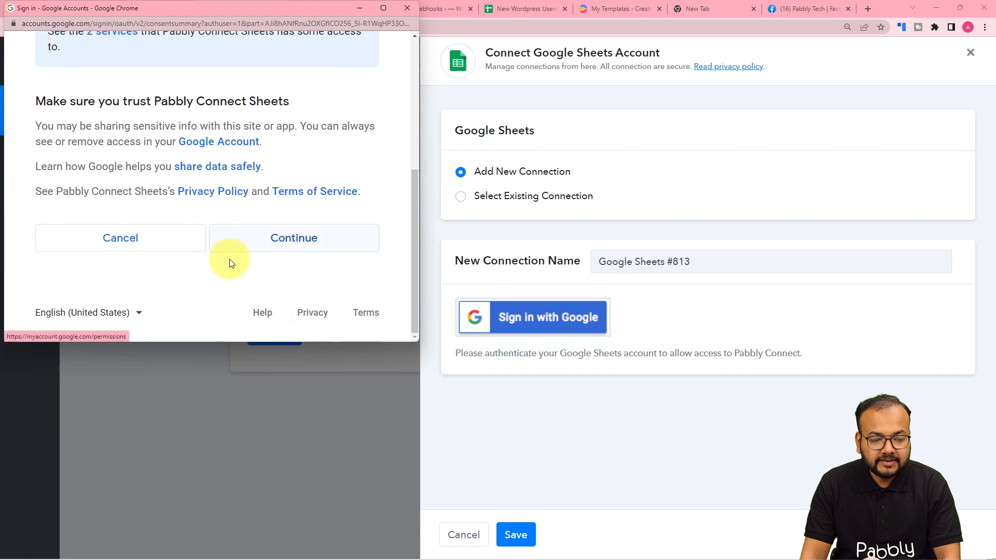
left_click(262, 248)
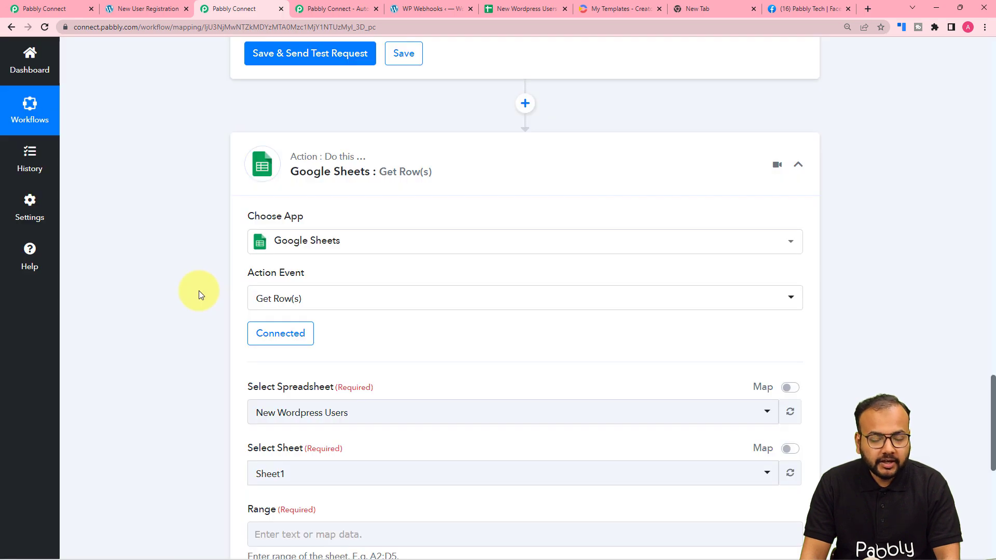
- Select New Wordpress Users as the Get Row(s) spreadsheet and check that Sheet1 matches the sheet name in the spreadsheet
scroll(198, 291, "down", 3)
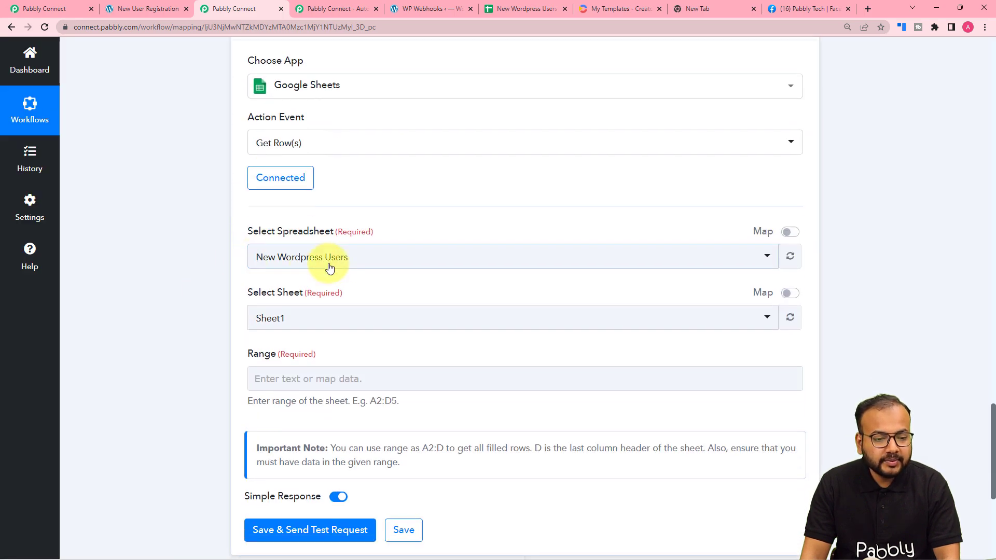
left_click(512, 8)
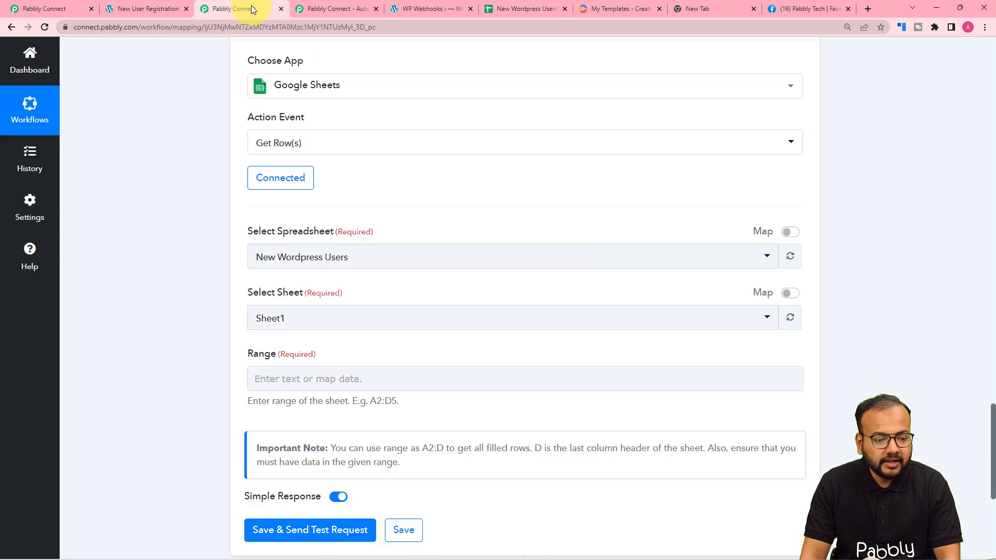
left_click(223, 9)
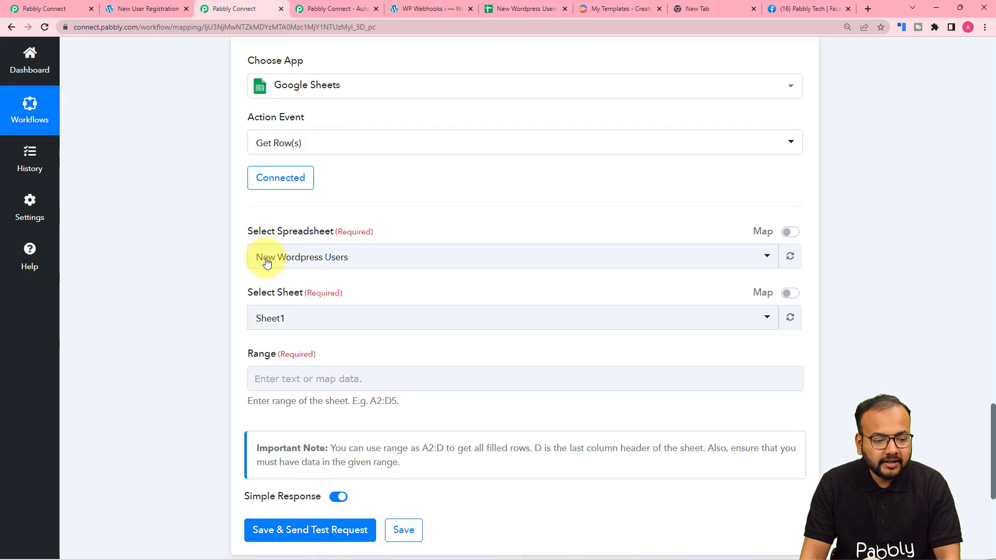
left_click(292, 267)
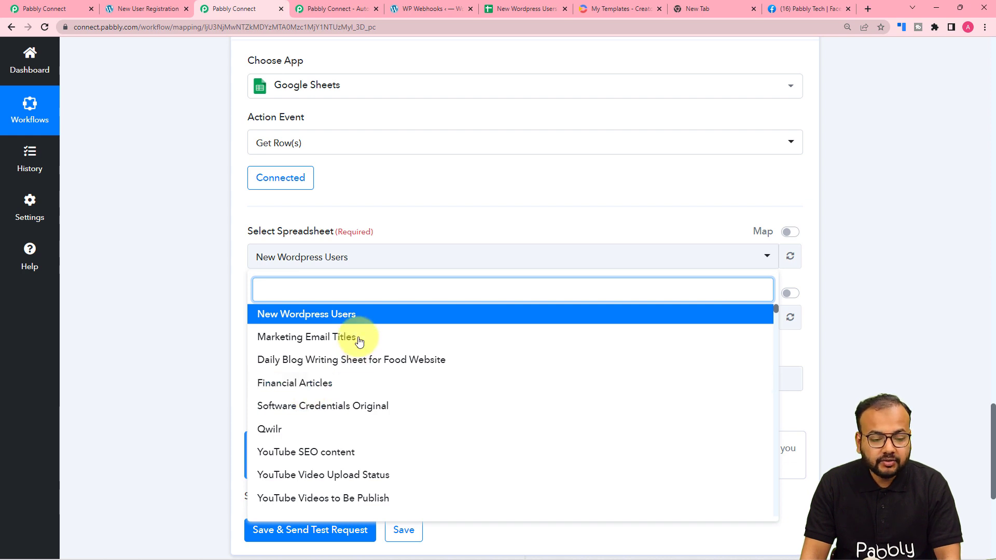
left_click(318, 313)
scroll(178, 274, "down", 3)
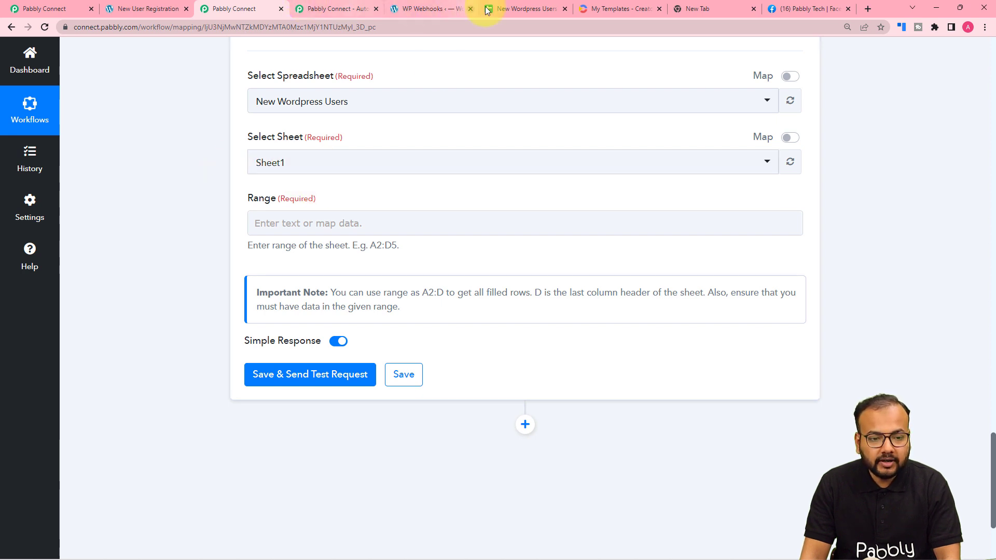
left_click(511, 10)
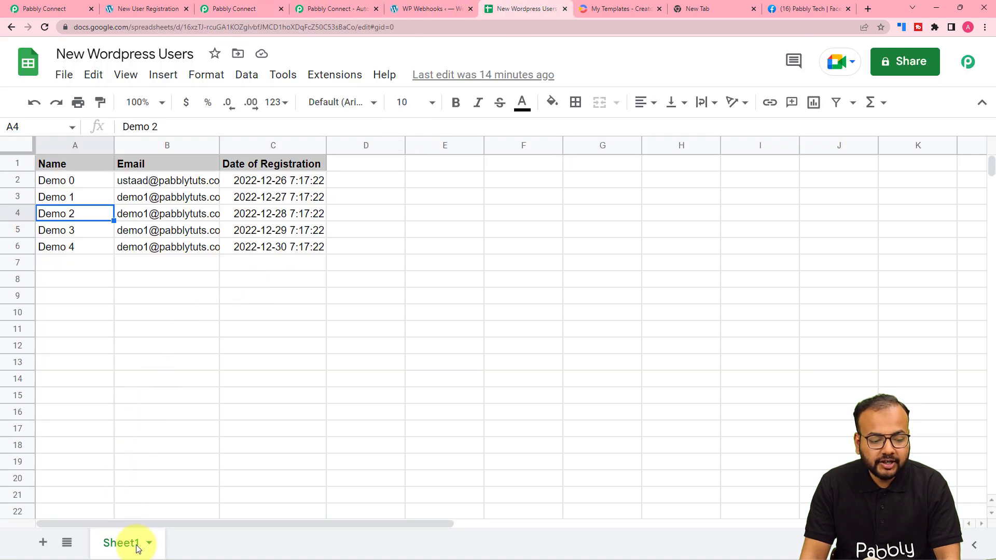
left_click(238, 9)
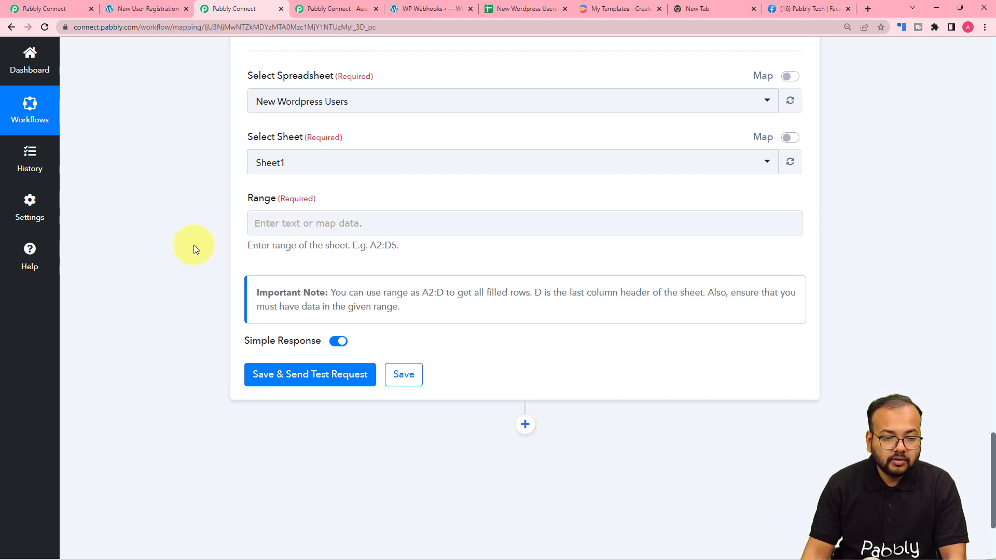
- Highlight cells A2:C4 in the New Wordpress Users spreadsheet to examine which rows and columns the range must cover
left_click(528, 6)
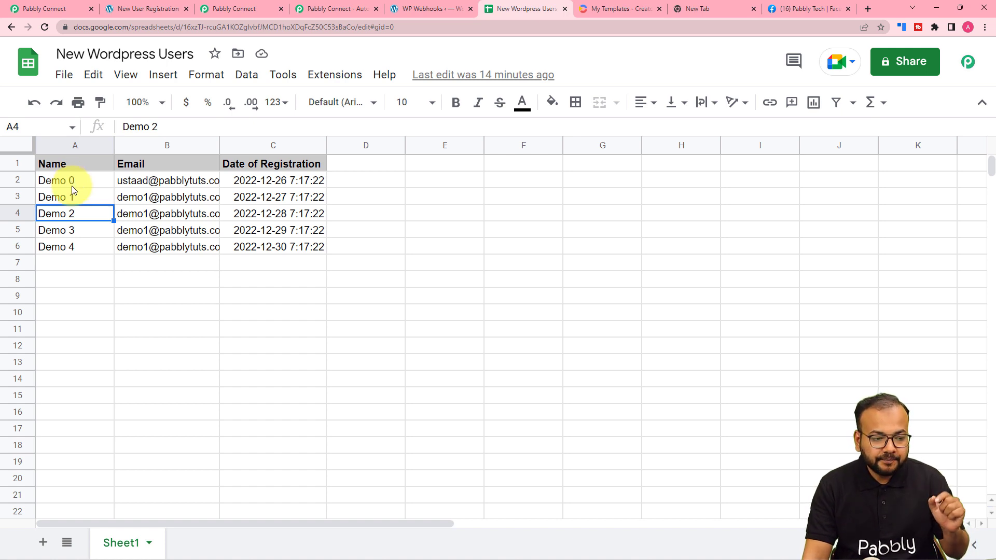
left_click(44, 182)
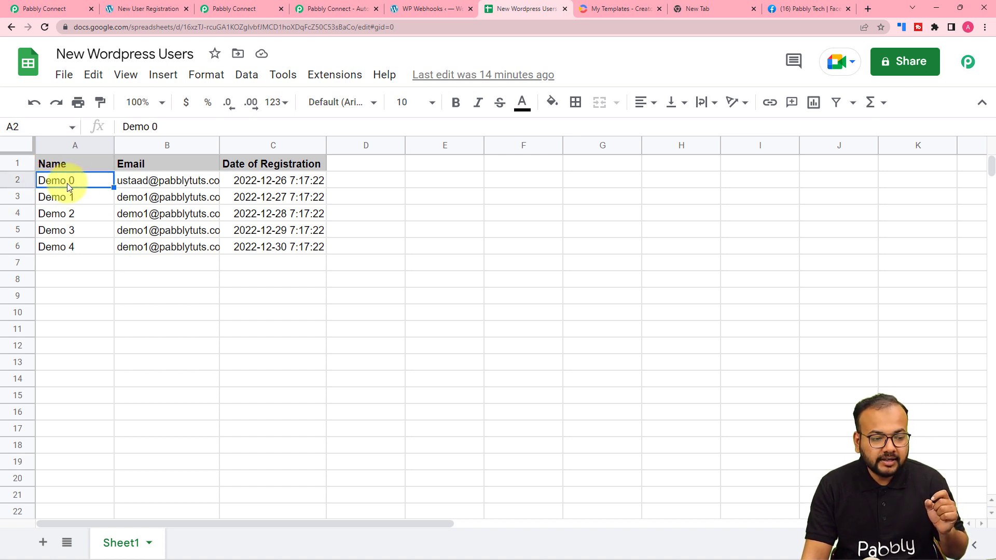
key("shift+Right")
key("shift+Right")
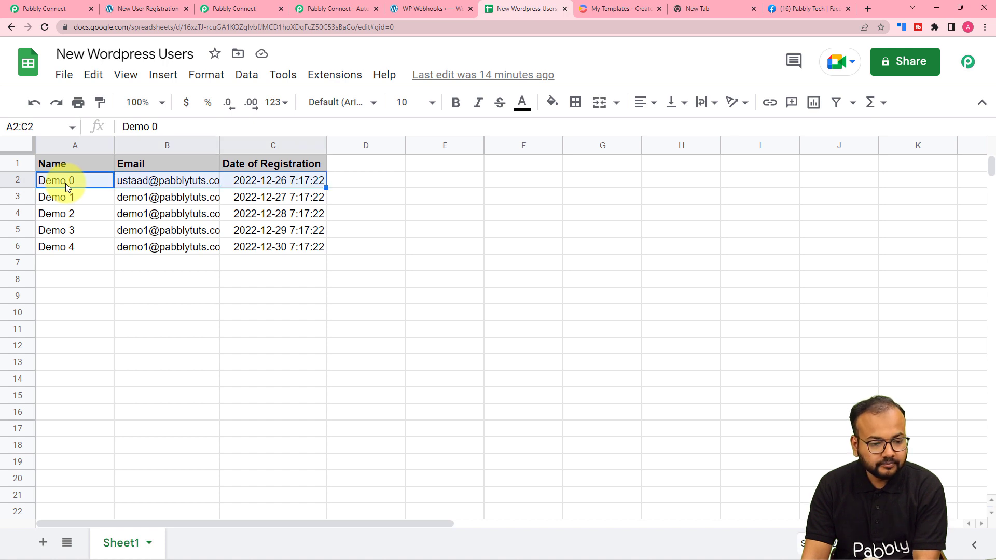
key("shift+Down")
key("shift+Down")
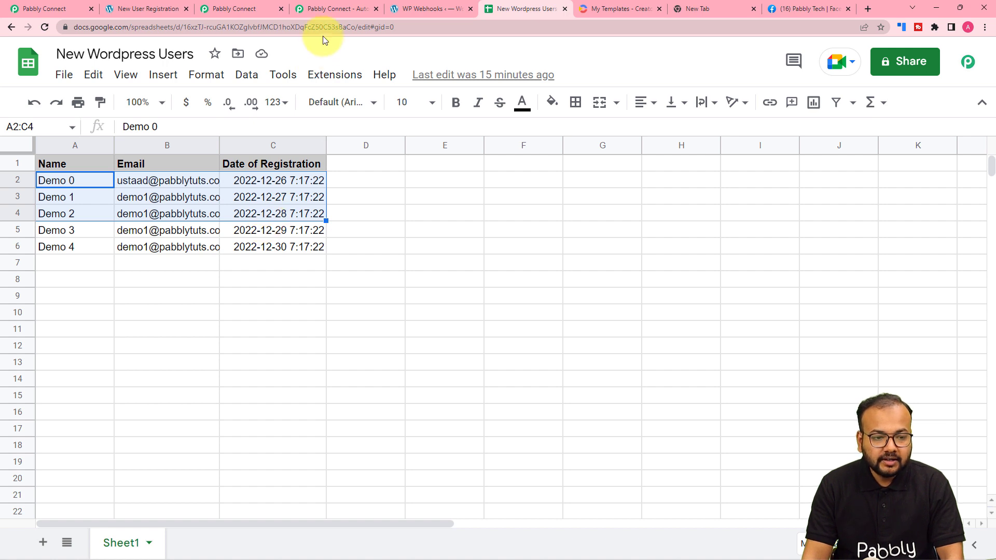
- Return to the workflow and enter A as the start of the Google Sheets Get Row(s) range
left_click(250, 13)
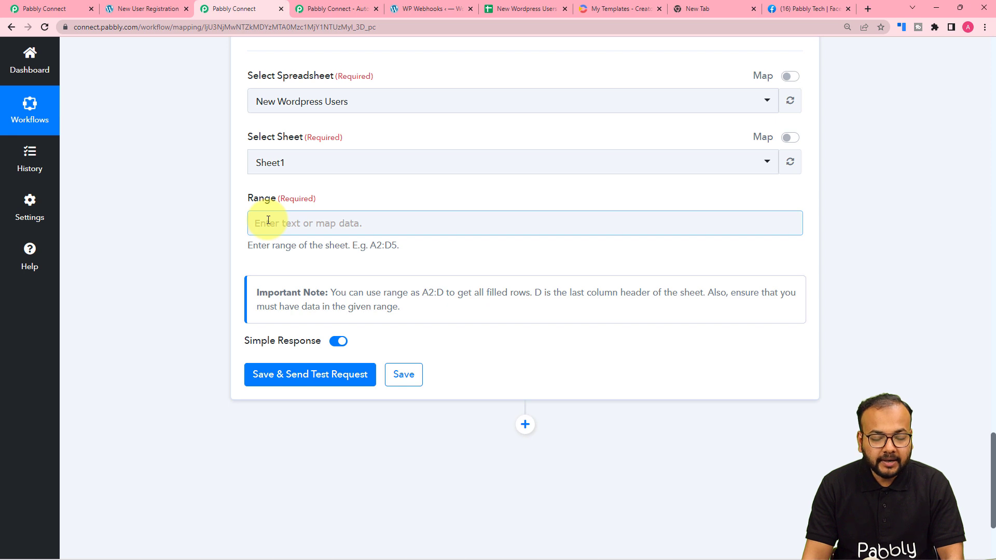
left_click(305, 222)
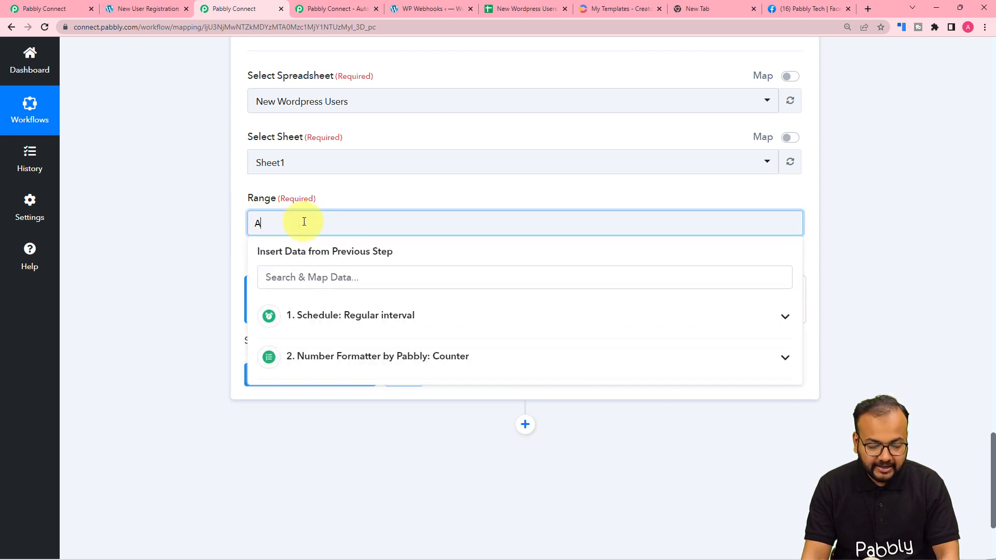
scroll(258, 279, "up", 1)
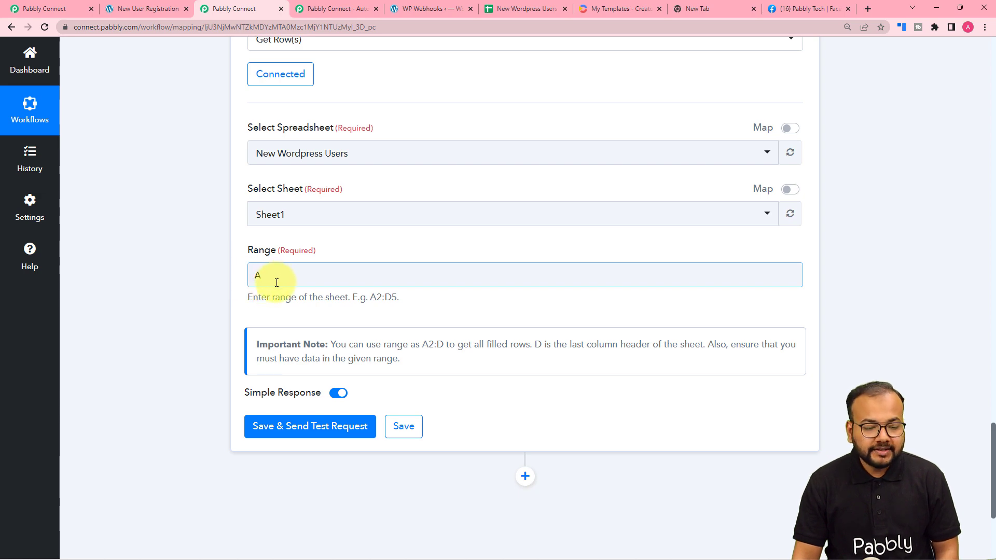
- Review the counter's increment settings and its initial and final values against the rows in the New Wordpress Users spreadsheet
scroll(272, 280, "up", 8)
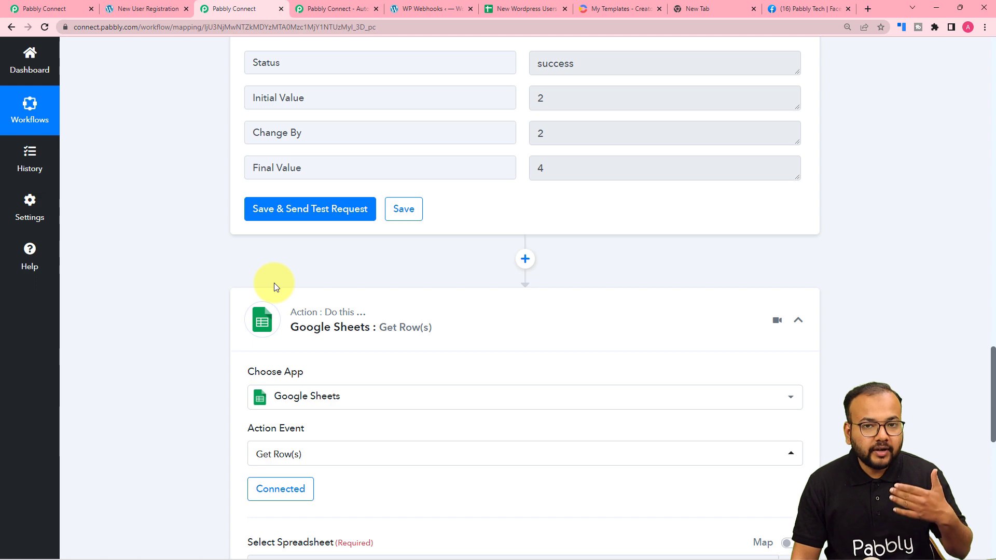
scroll(355, 203, "up", 3)
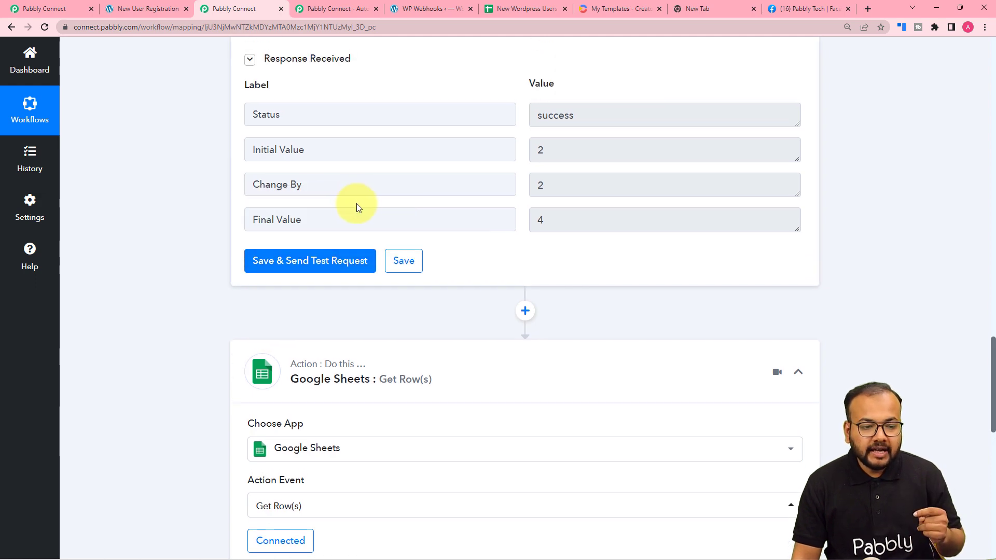
scroll(360, 203, "up", 5)
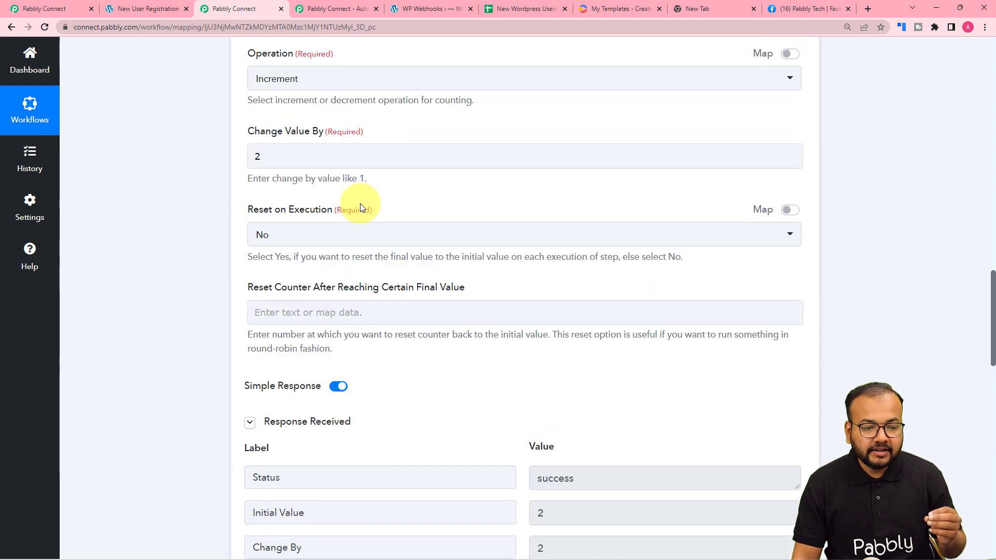
scroll(359, 203, "down", 6)
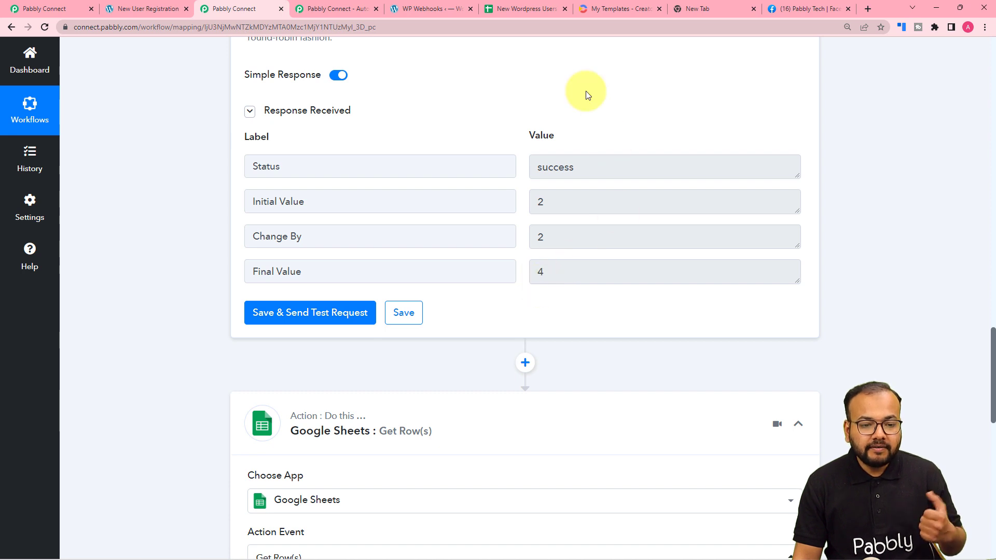
left_click(513, 9)
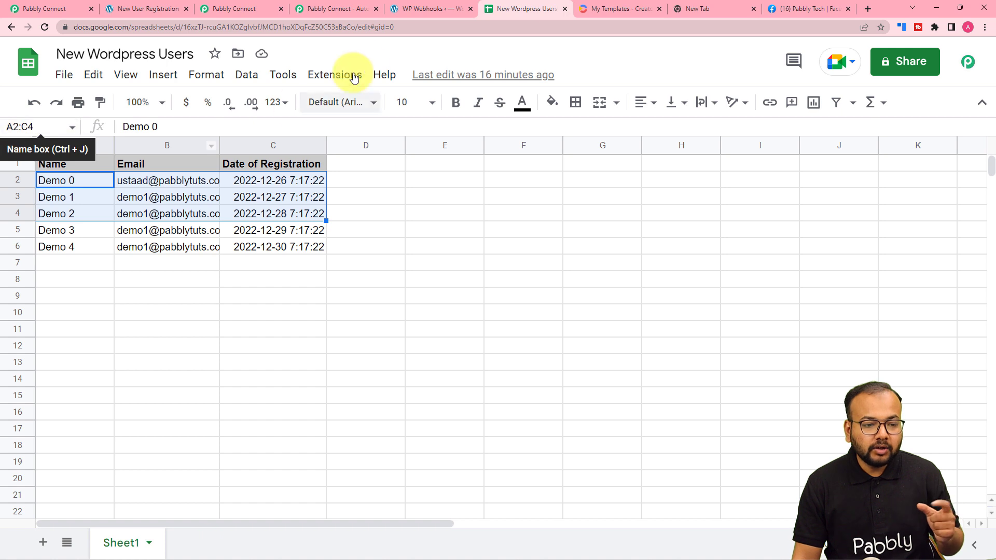
left_click(258, 11)
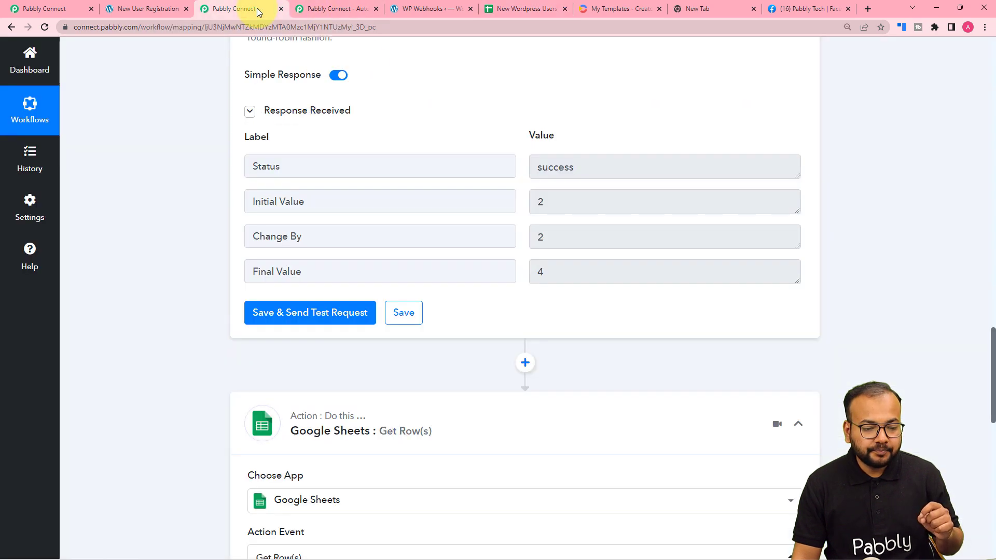
- Insert a Number Formatter by Pabbly action with the Perform Math Operation event between the counter and Google Sheets, and connect it
scroll(369, 296, "down", 1)
left_click(523, 311)
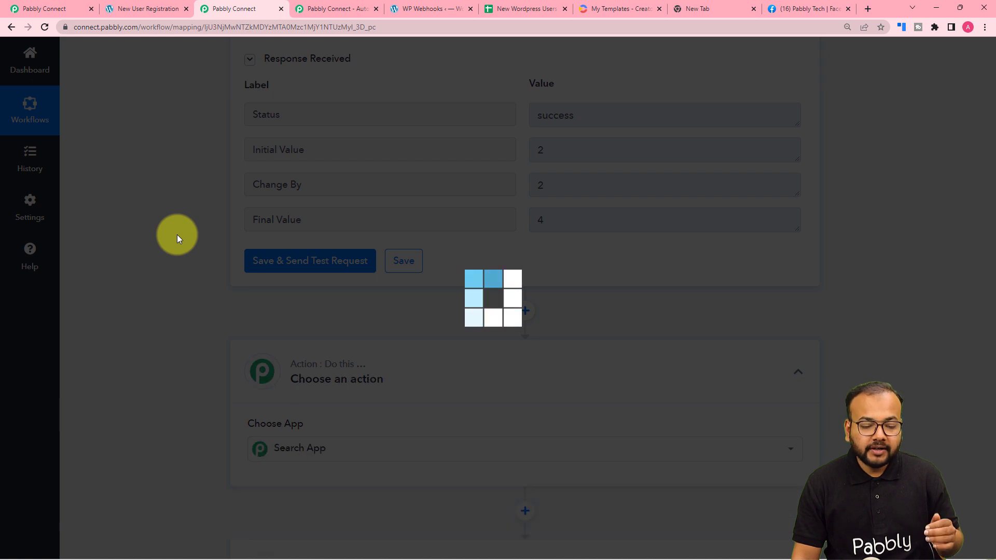
type("n")
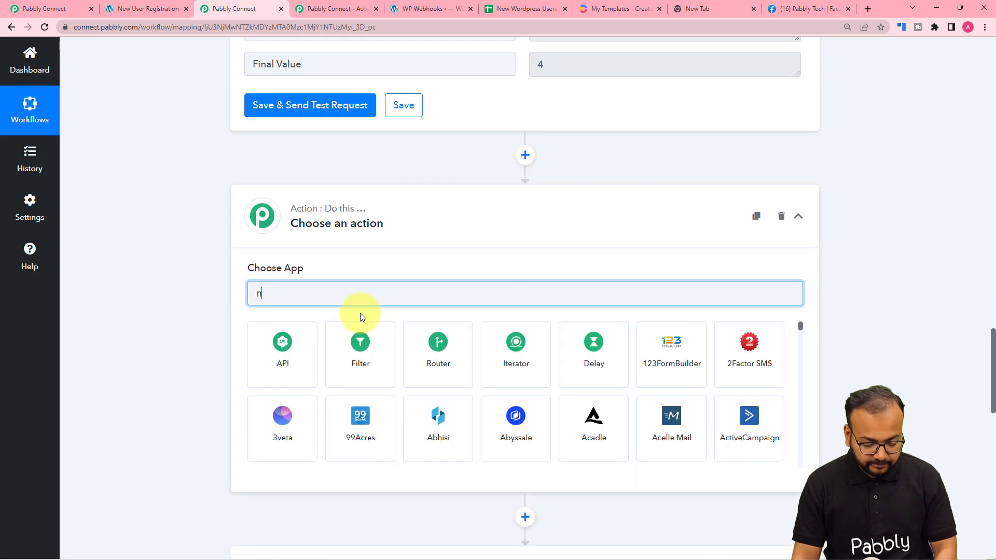
type("umb")
left_click(296, 342)
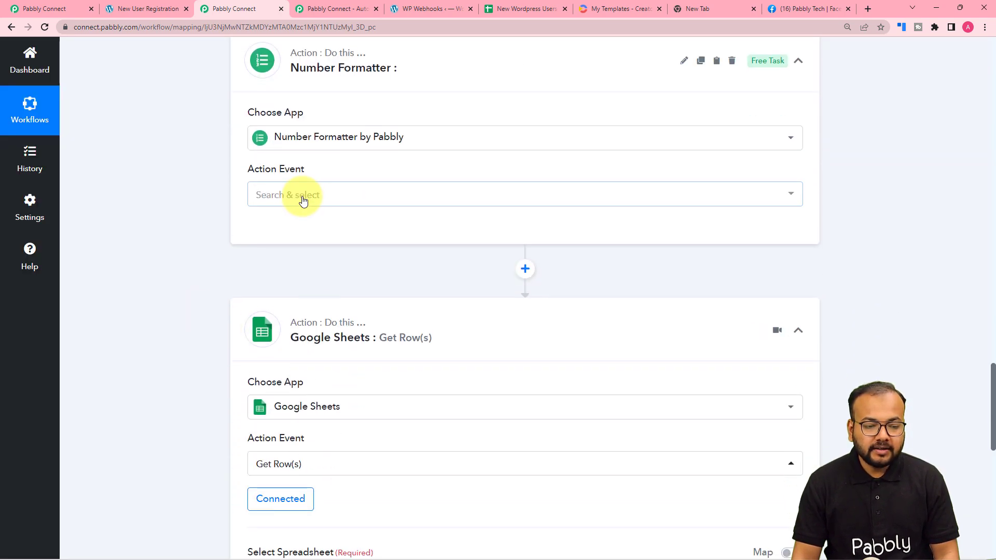
left_click(303, 201)
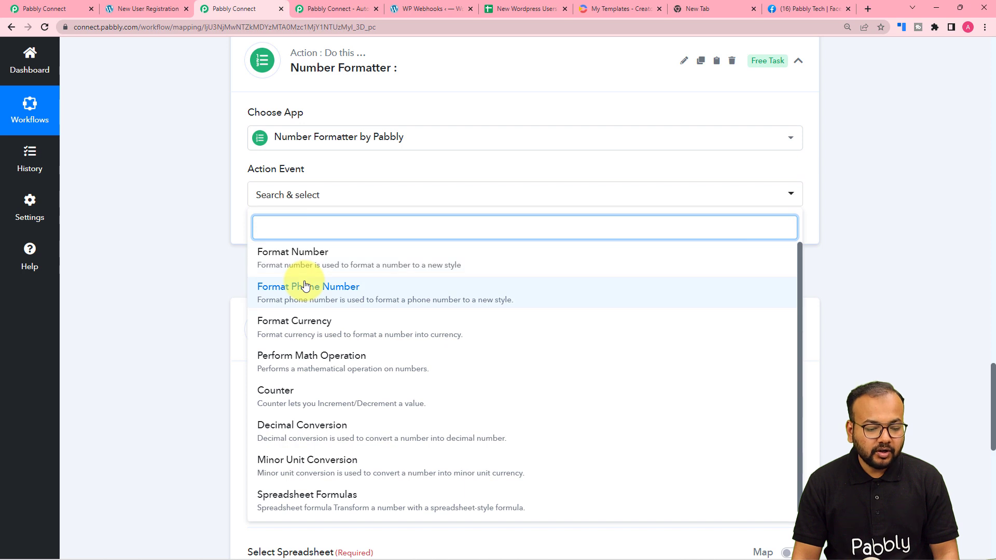
left_click(316, 366)
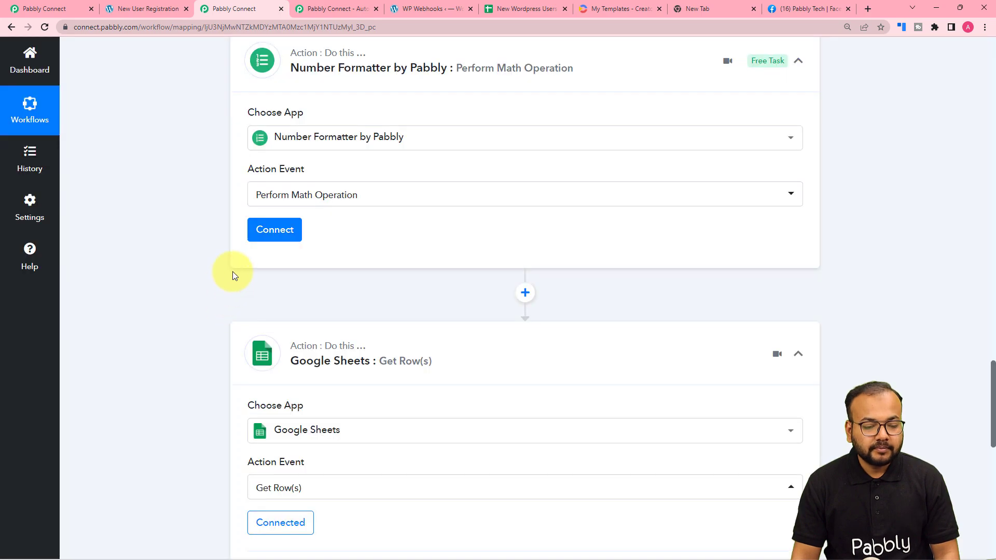
left_click(270, 222)
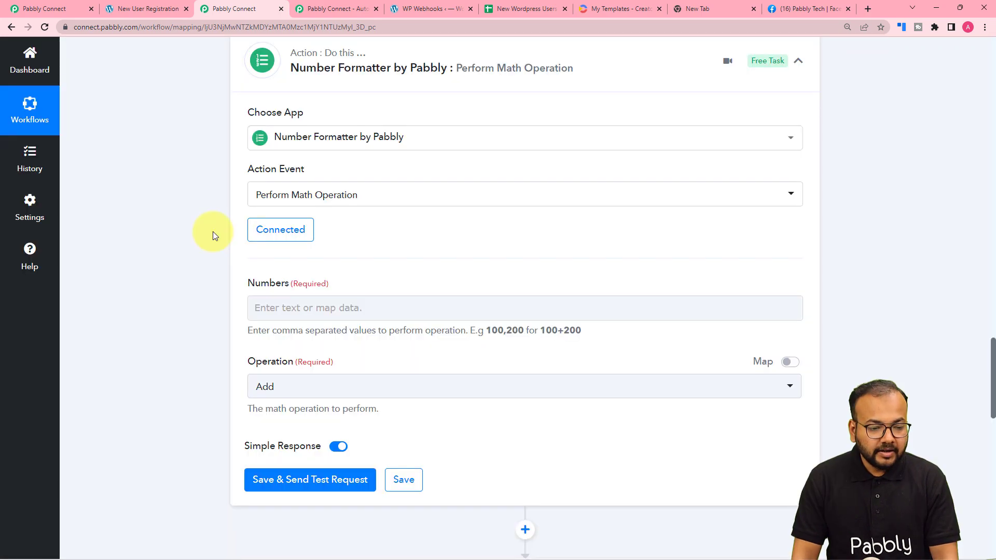
- Fill the math operation's Numbers with the counter's mapped Final Value followed by ",2"
scroll(213, 236, "up", 6)
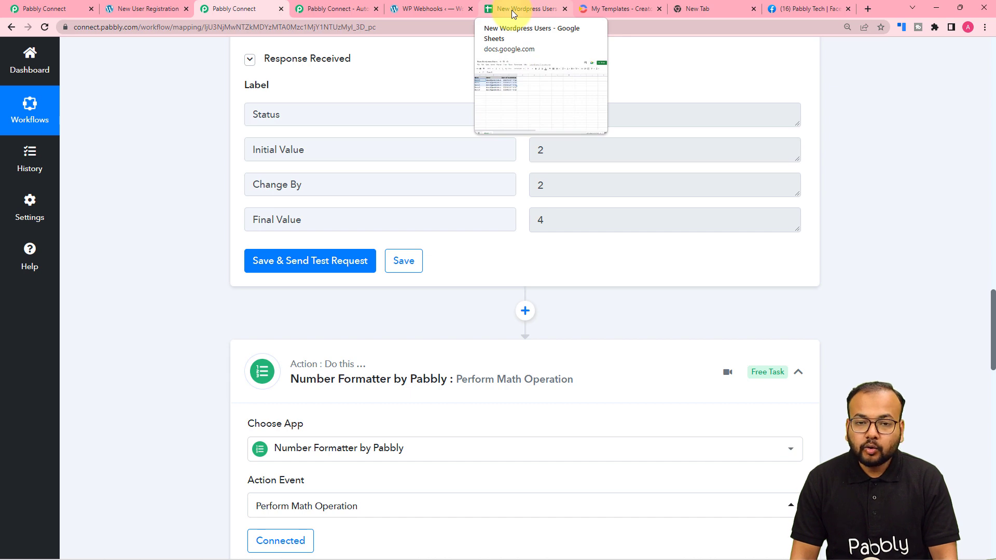
scroll(149, 251, "down", 8)
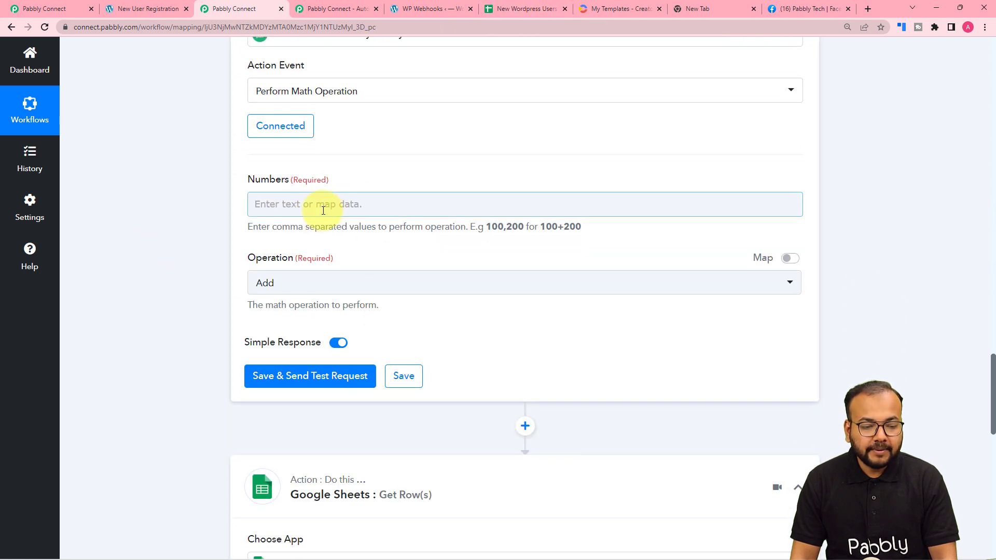
scroll(328, 220, "up", 3)
scroll(327, 222, "up", 5)
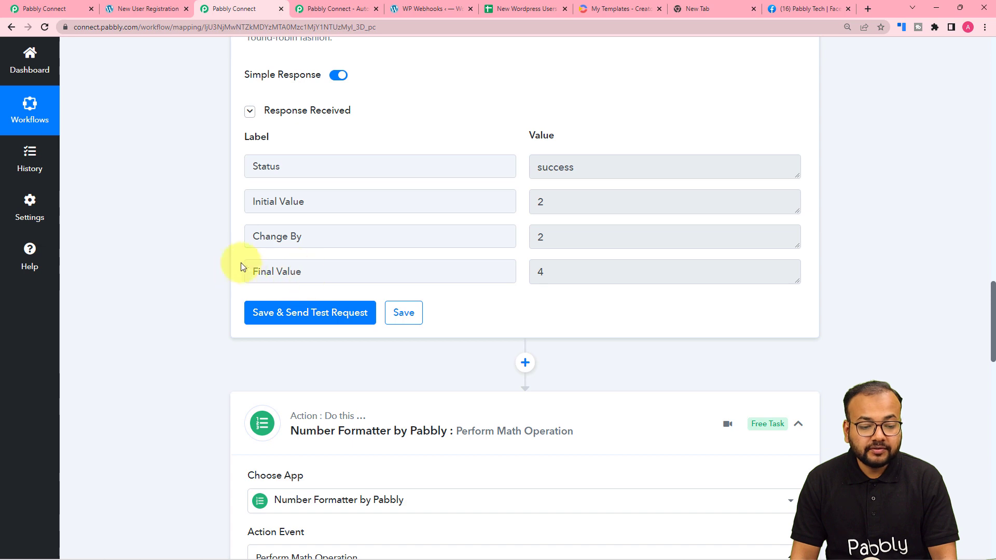
scroll(182, 271, "down", 10)
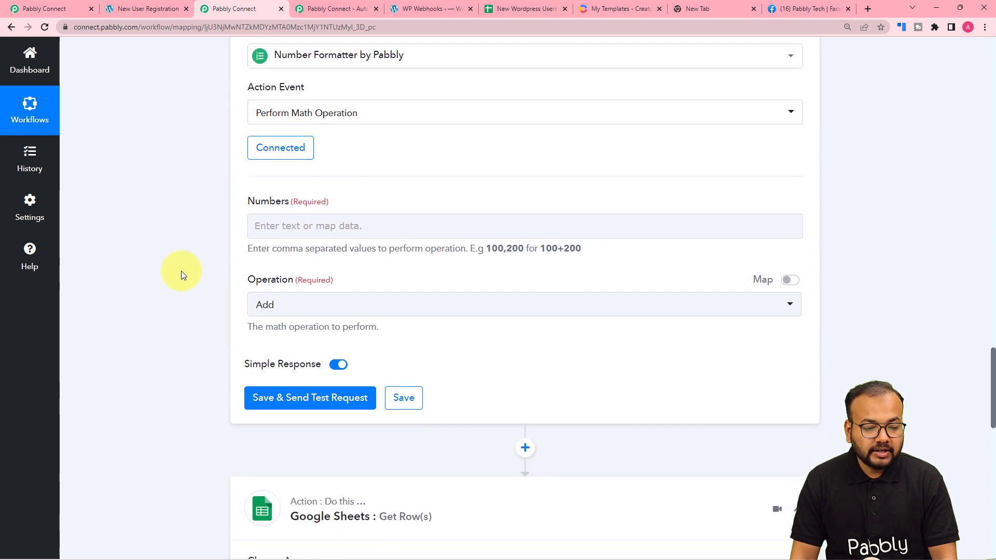
left_click(283, 151)
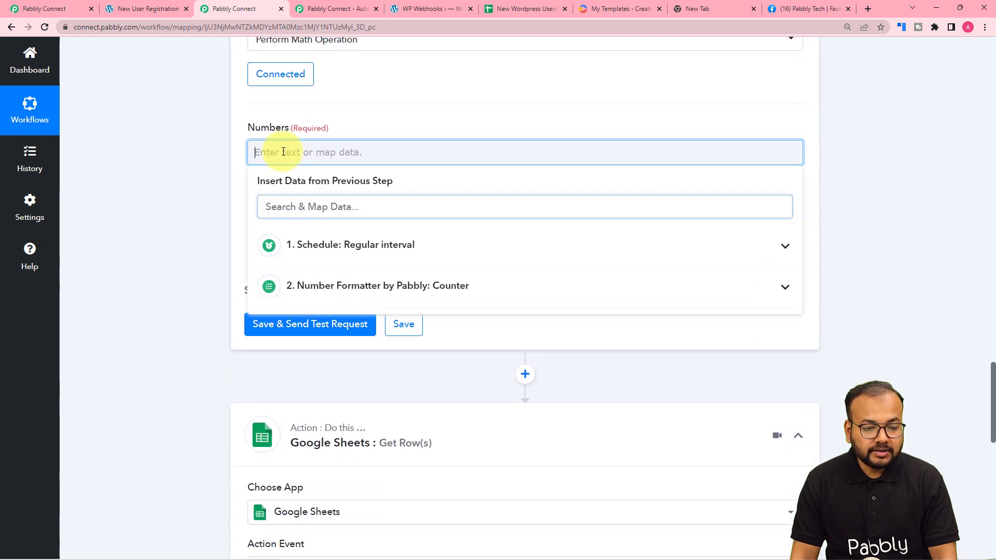
left_click(307, 293)
left_click(311, 396)
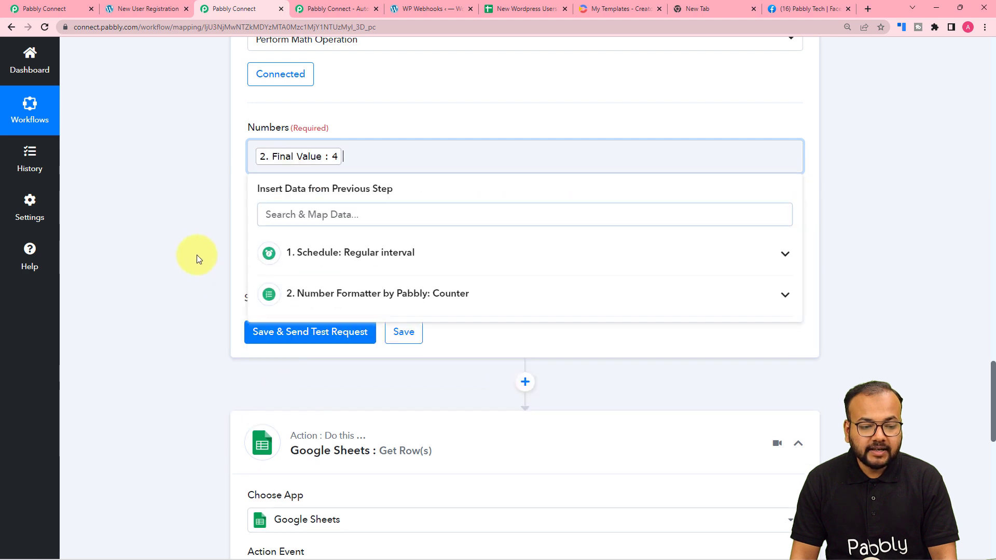
left_click(196, 256)
left_click(351, 166)
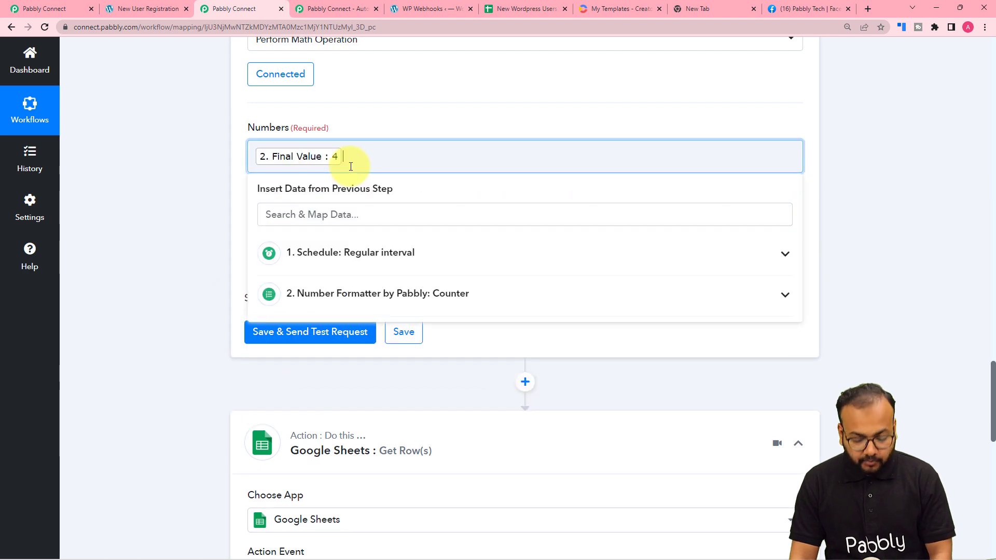
type(",2")
left_click(189, 191)
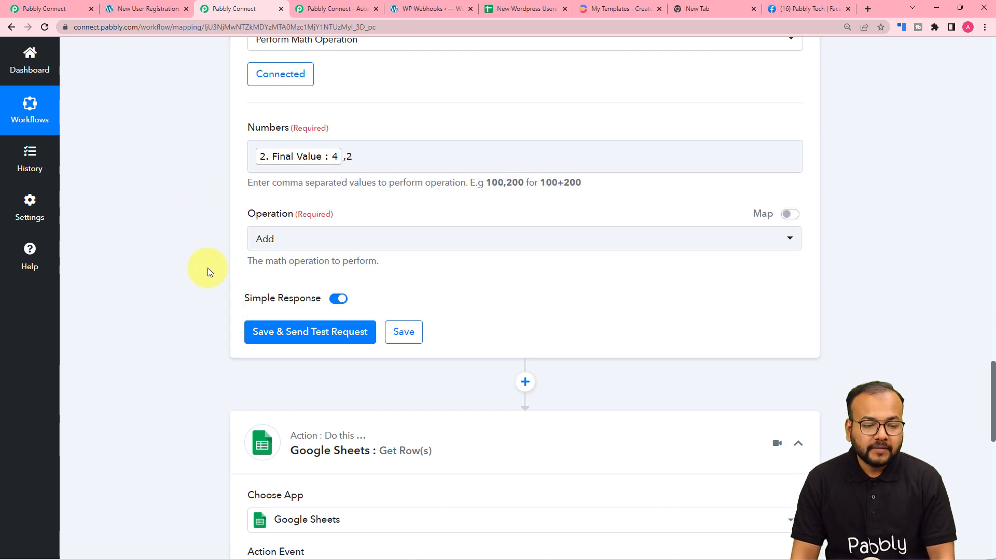
- Set the math operation to Subtract, then save it and send a test request
left_click(289, 241)
left_click(275, 315)
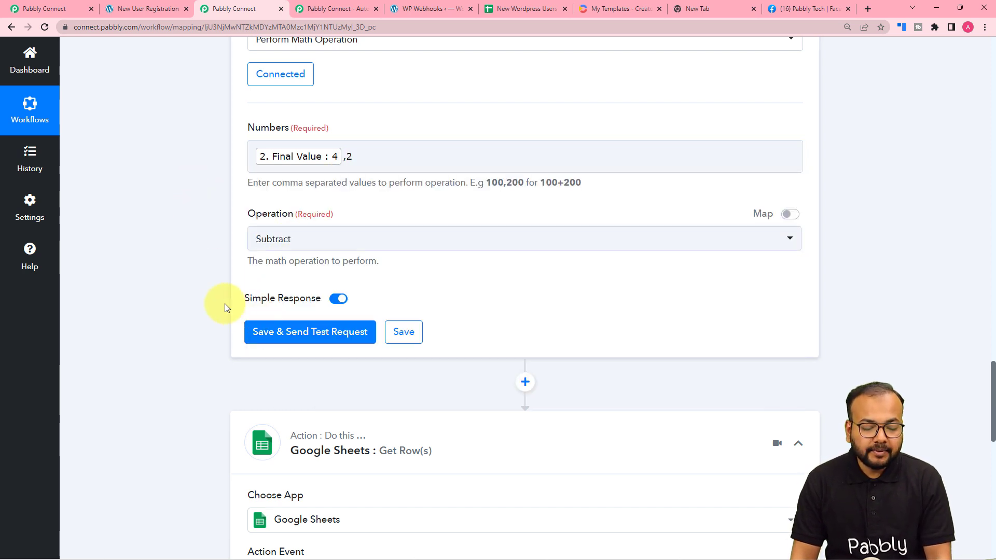
scroll(182, 273, "down", 2)
left_click(280, 231)
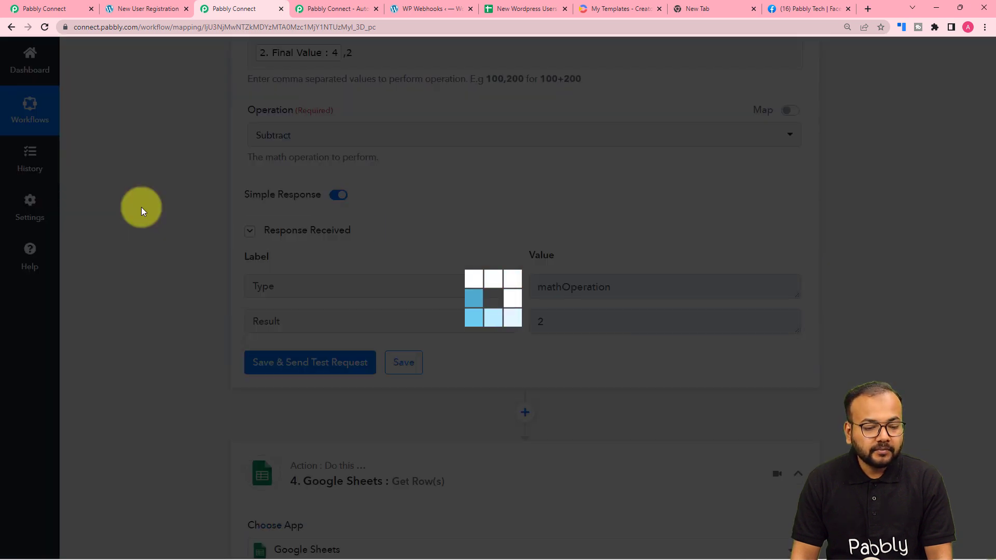
scroll(141, 210, "down", 1)
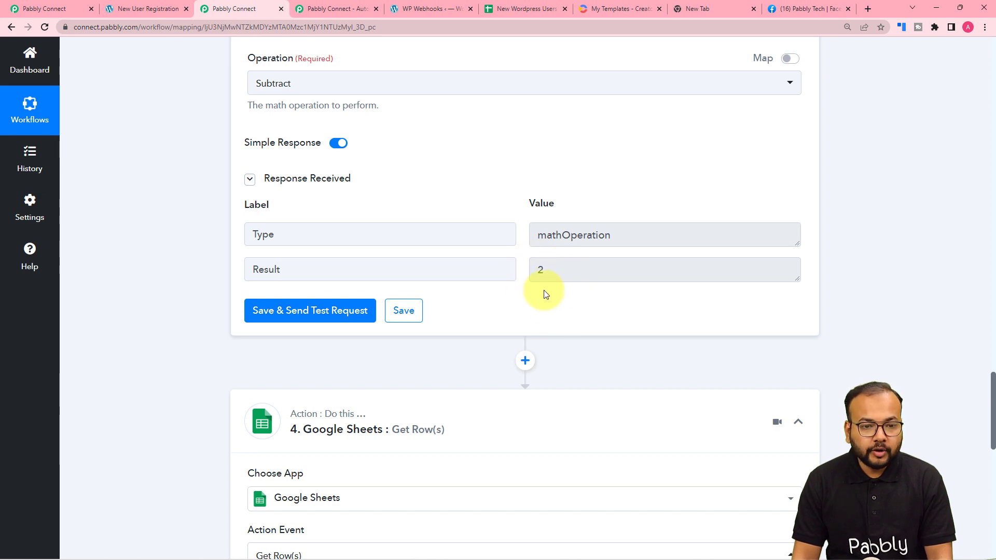
- Save the existing Google Sheets connection again for the Get Row(s) action
scroll(544, 294, "up", 10)
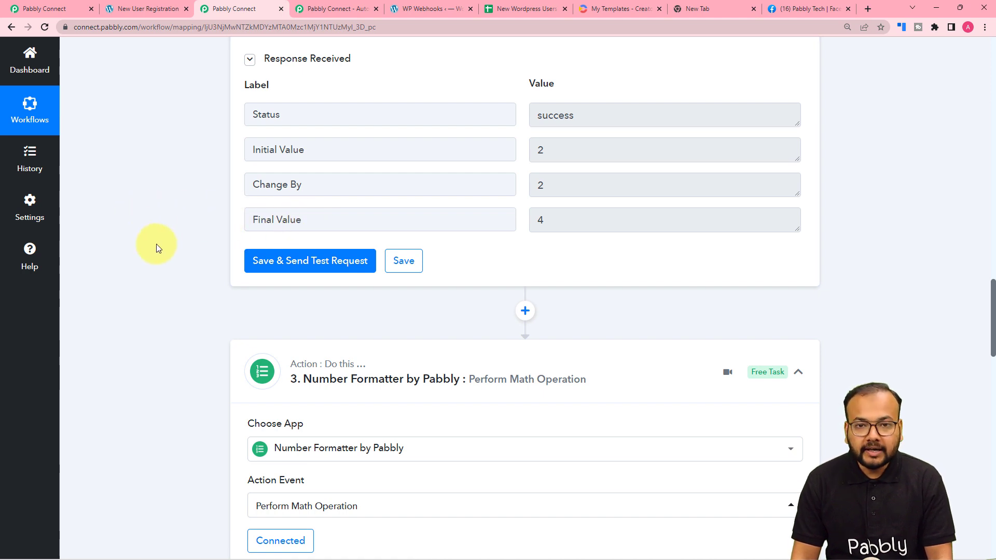
scroll(157, 248, "down", 12)
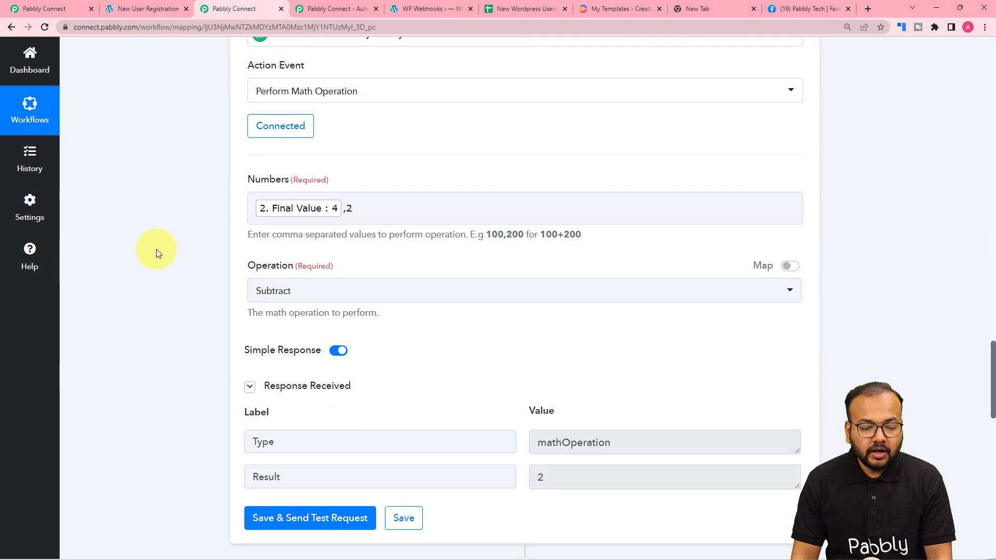
scroll(156, 249, "down", 8)
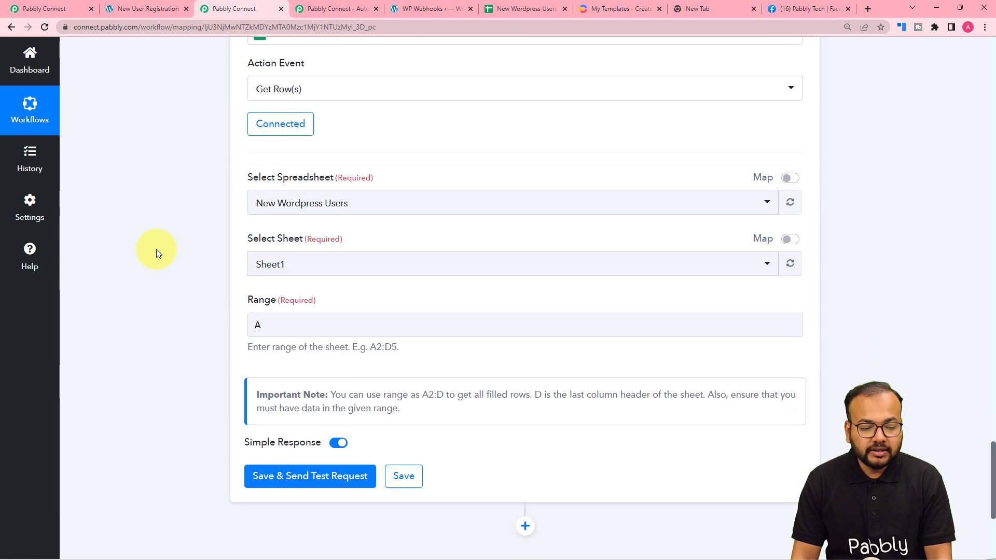
scroll(220, 358, "down", 2)
left_click(263, 222)
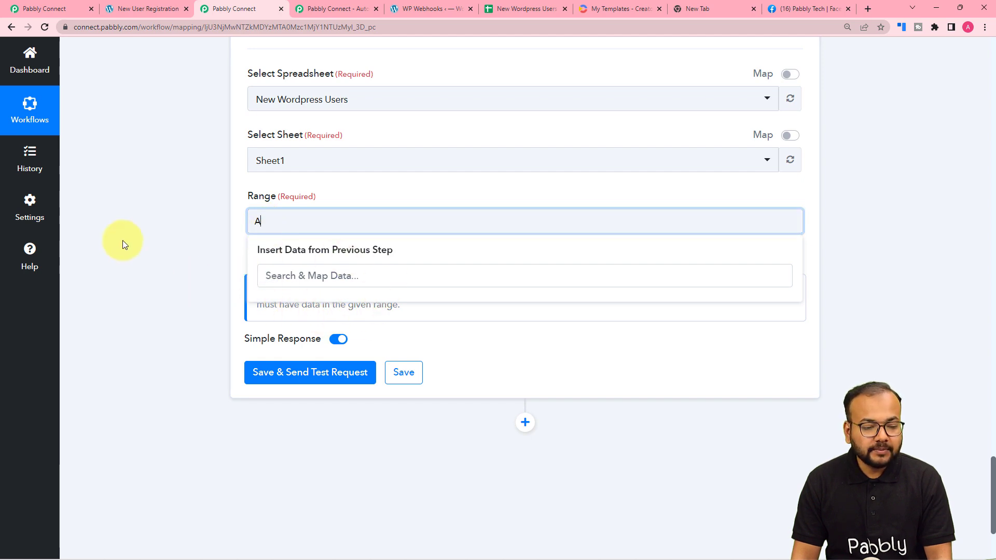
left_click(167, 266)
scroll(167, 266, "up", 8)
scroll(220, 328, "down", 4)
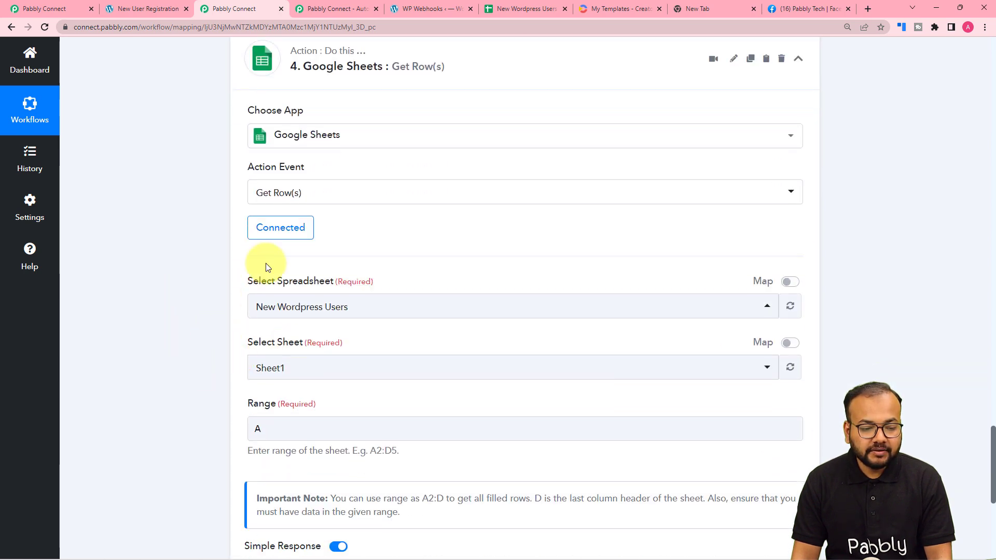
left_click(264, 233)
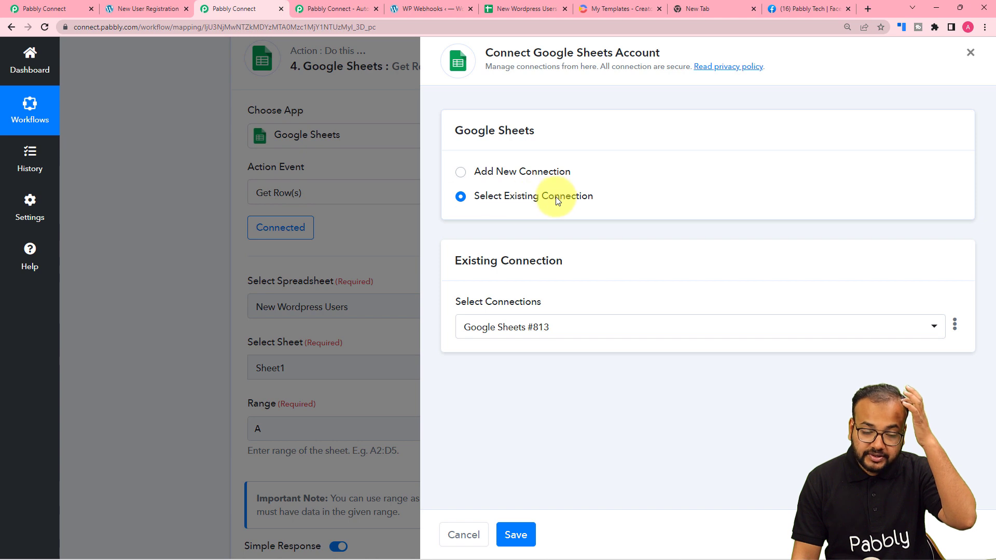
left_click(515, 534)
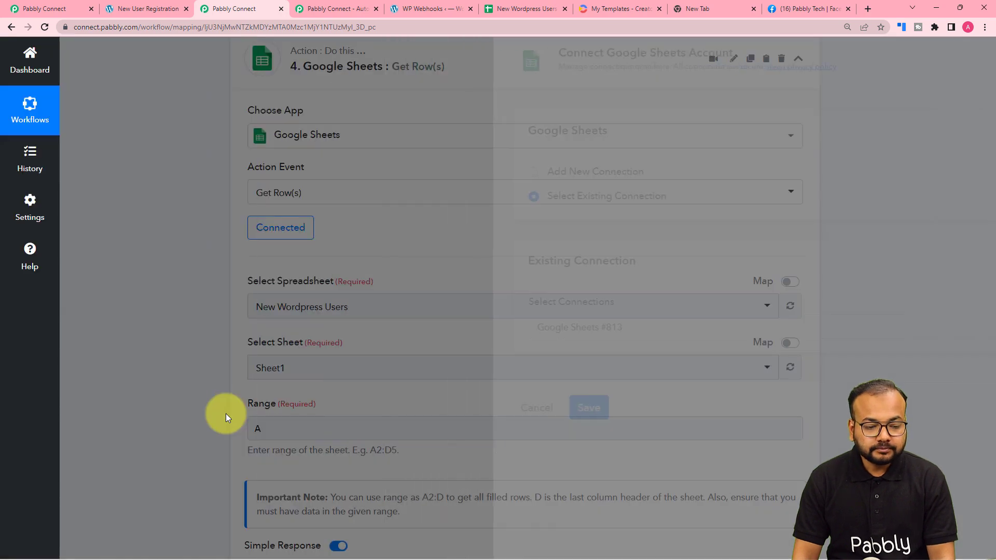
- Map the math operation's Result directly after the A in the Get Row(s) Range
scroll(225, 413, "down", 5)
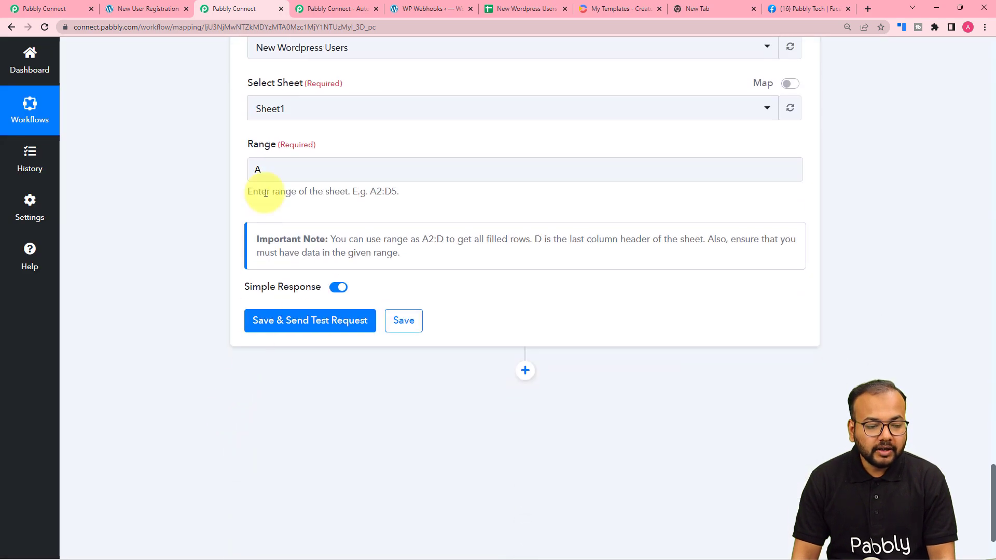
left_click(266, 176)
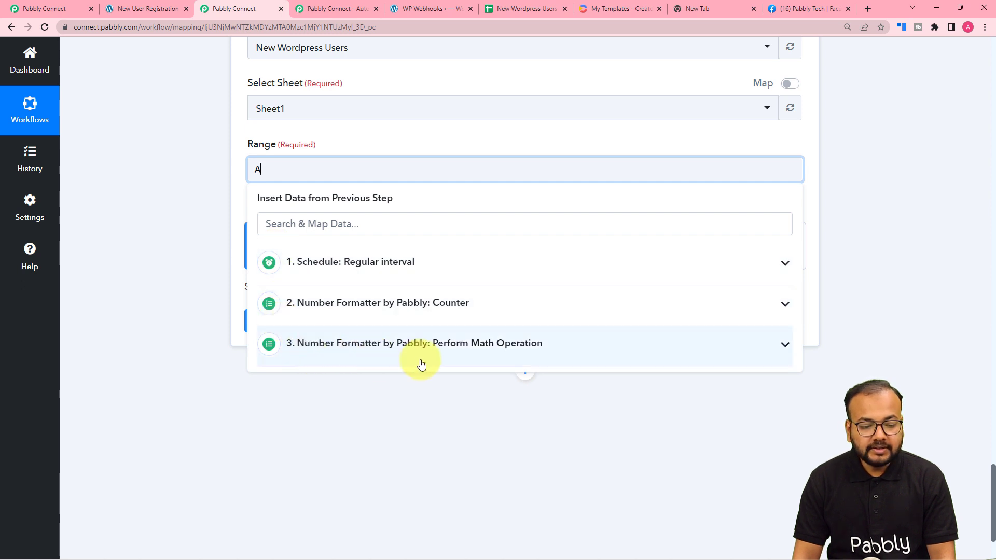
type("A")
left_click(335, 363)
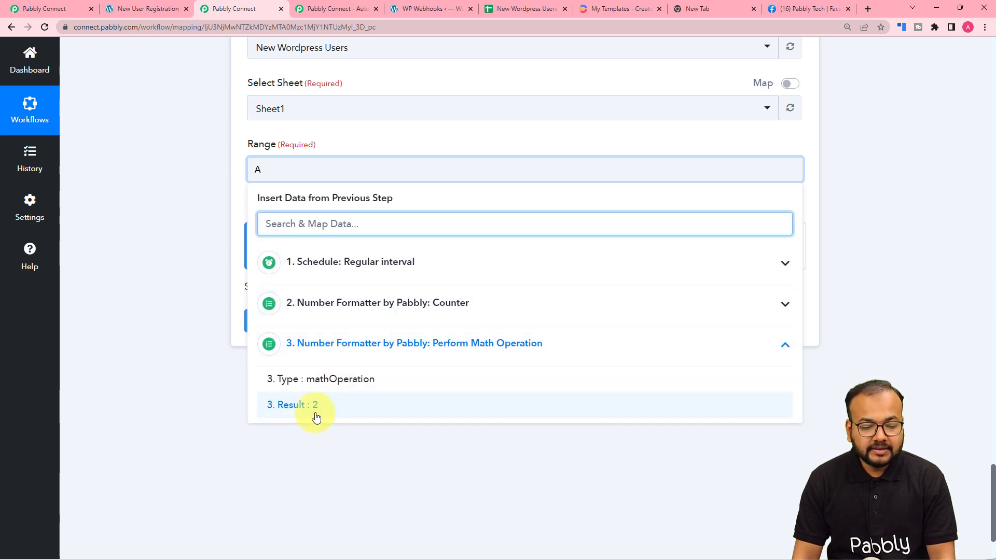
left_click(318, 414)
left_click(104, 270)
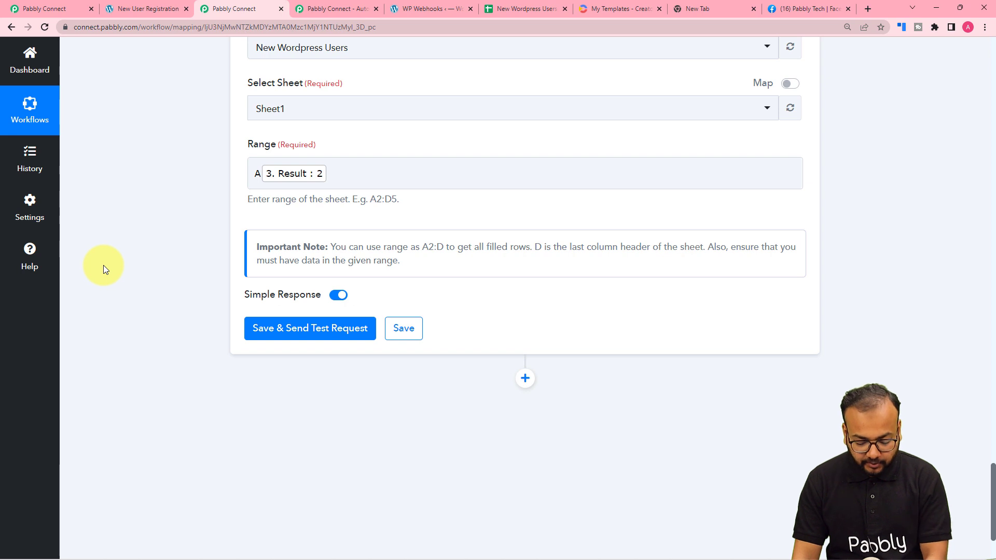
- Extend the Get Row(s) Range with ":C" followed by the counter's mapped Final Value
left_click(341, 180)
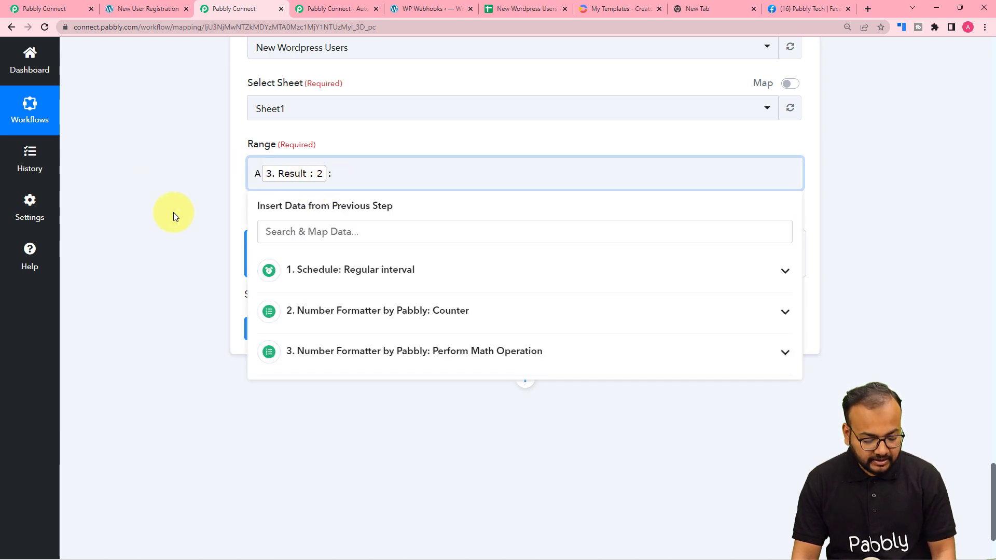
type("C")
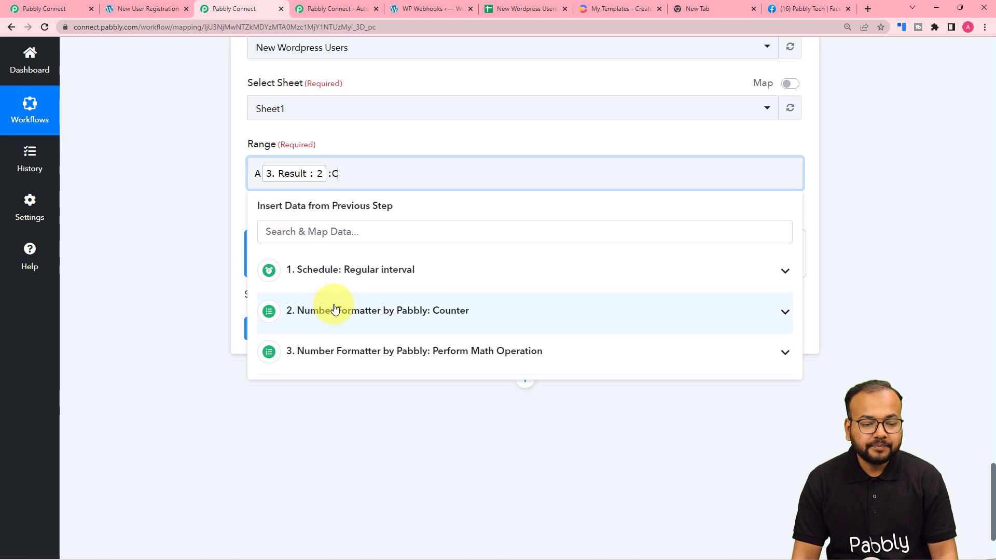
left_click(276, 310)
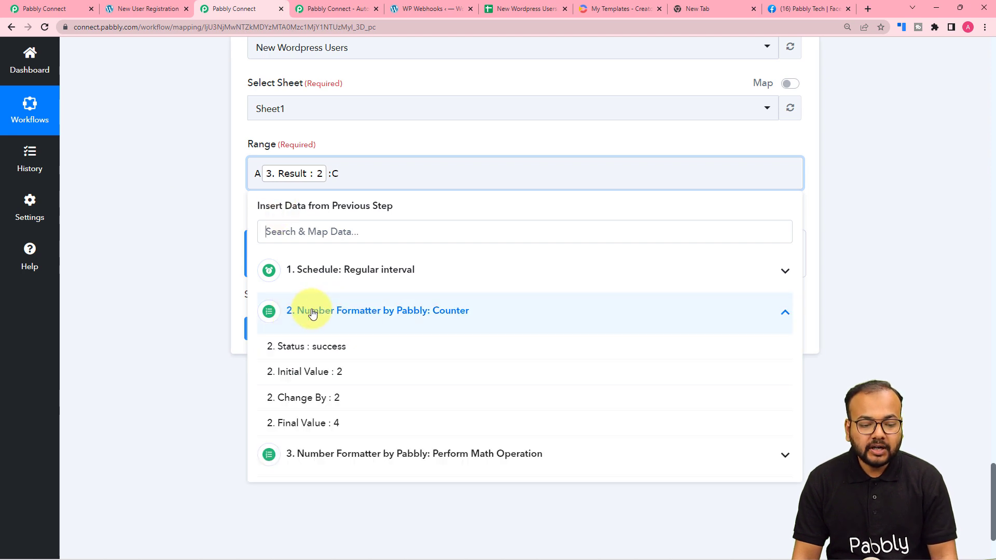
left_click(333, 423)
left_click(203, 237)
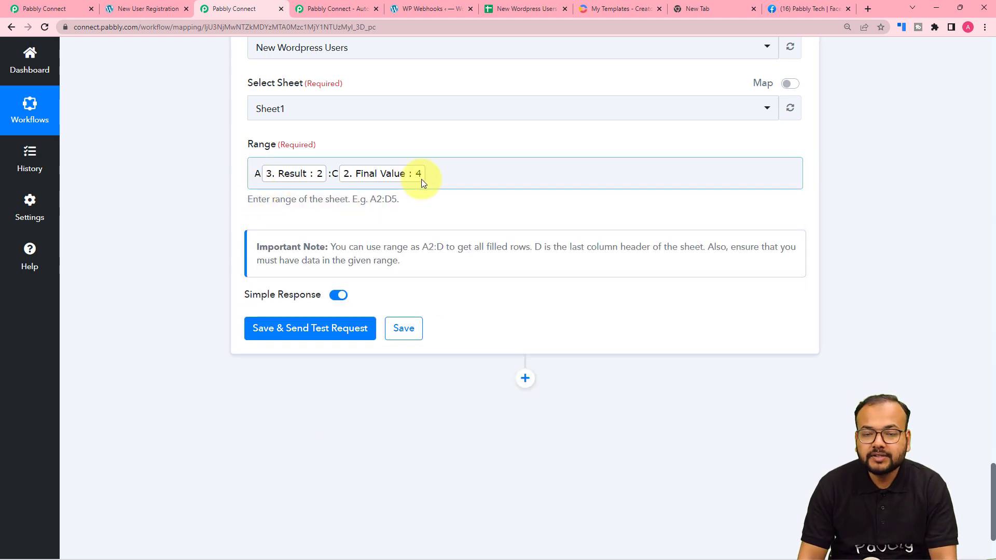
- Compare the mapped range with the New Wordpress Users rows, then save the Get Row(s) action and send a test request
left_click(524, 8)
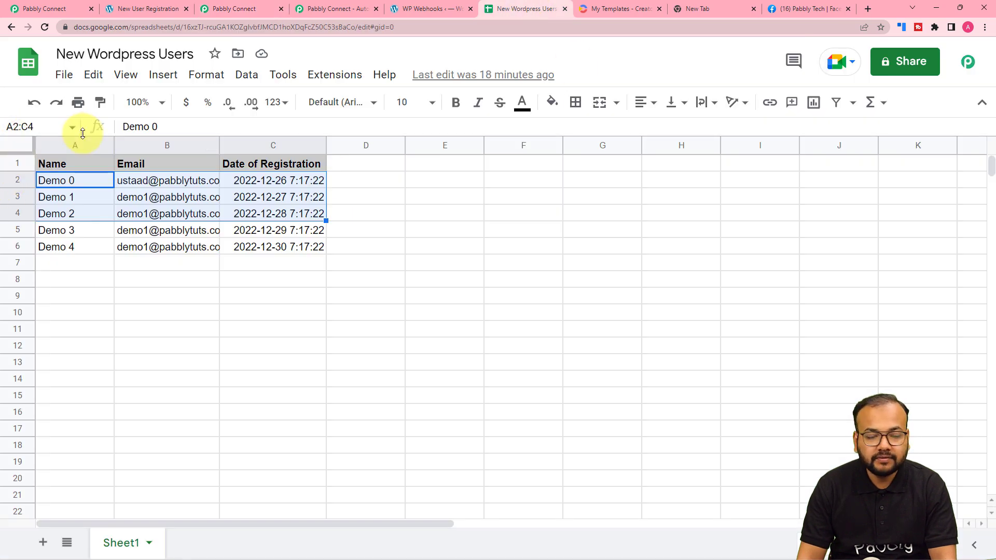
left_click(228, 9)
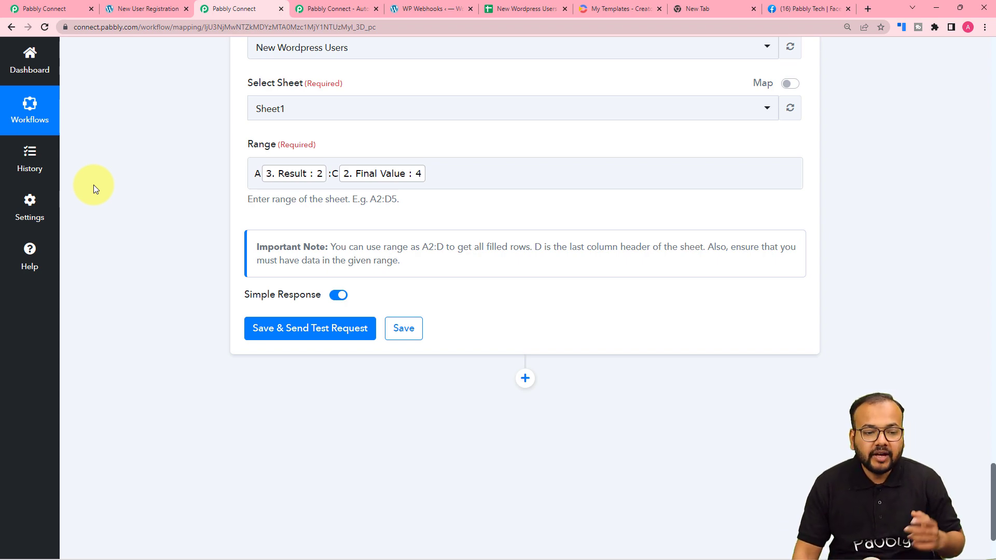
scroll(93, 184, "up", 8)
scroll(92, 187, "down", 10)
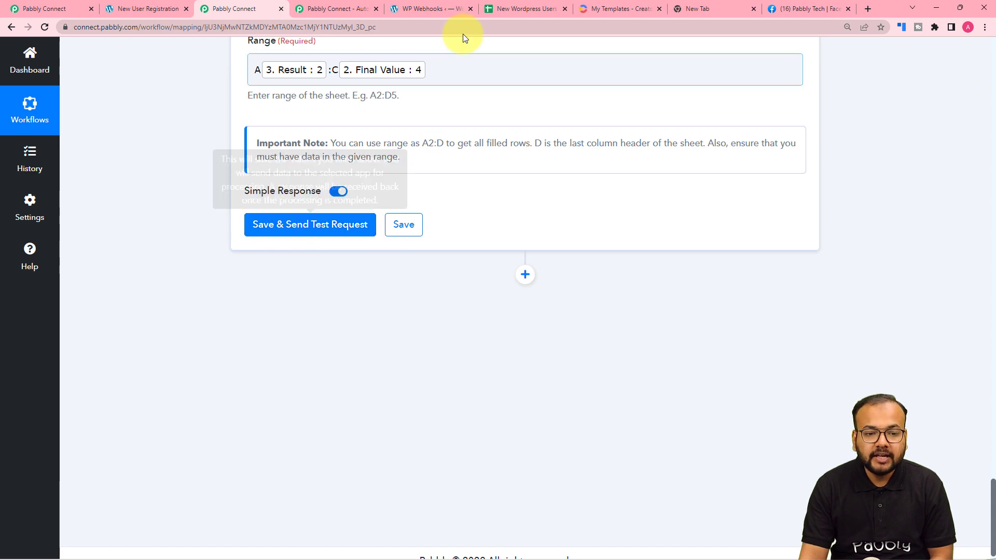
left_click(499, 7)
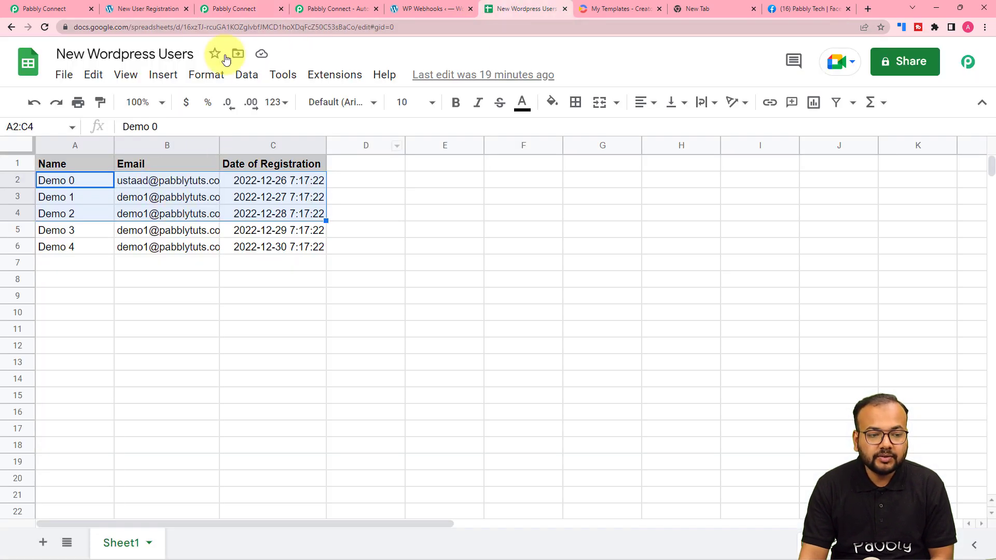
left_click(232, 9)
left_click(289, 226)
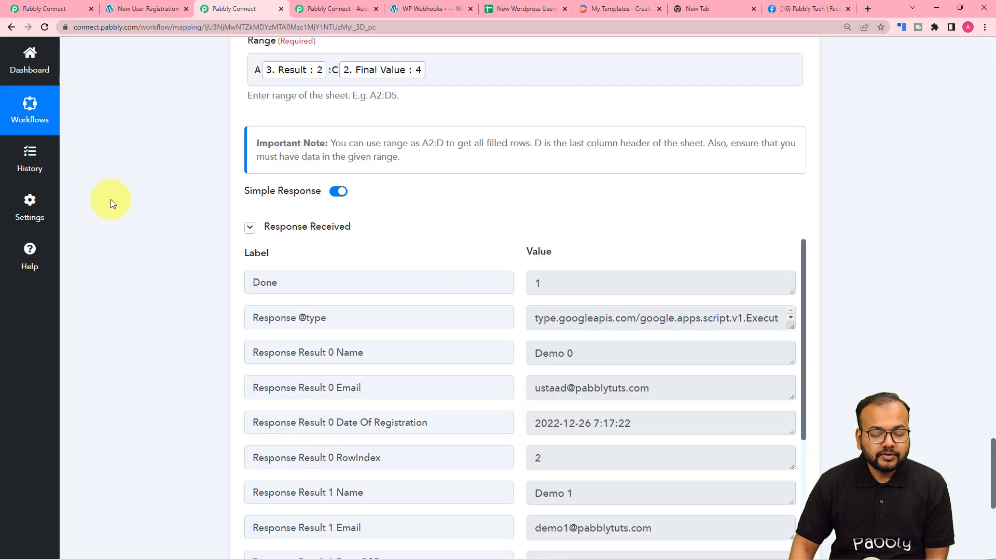
- Examine the names, emails, registration dates and row indexes in the Get Row(s) response against the New Wordpress Users spreadsheet
scroll(123, 244, "down", 3)
scroll(334, 204, "down", 1)
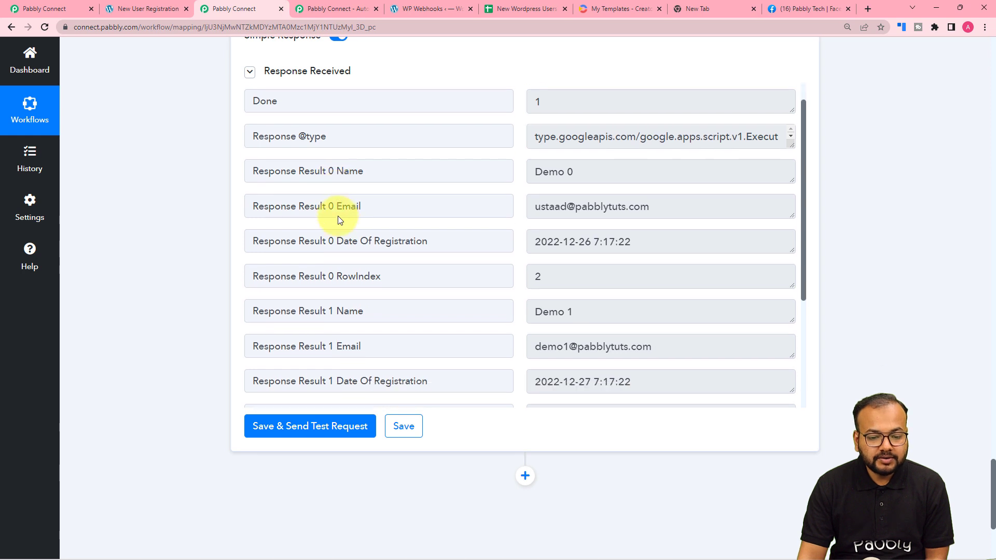
scroll(338, 215, "down", 1)
scroll(337, 191, "down", 1)
scroll(330, 188, "up", 3)
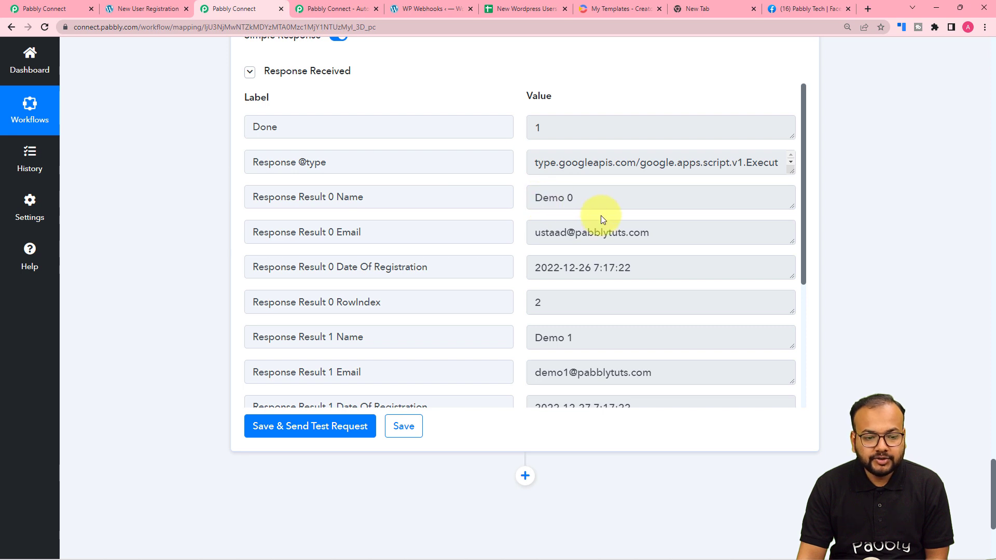
scroll(482, 257, "down", 1)
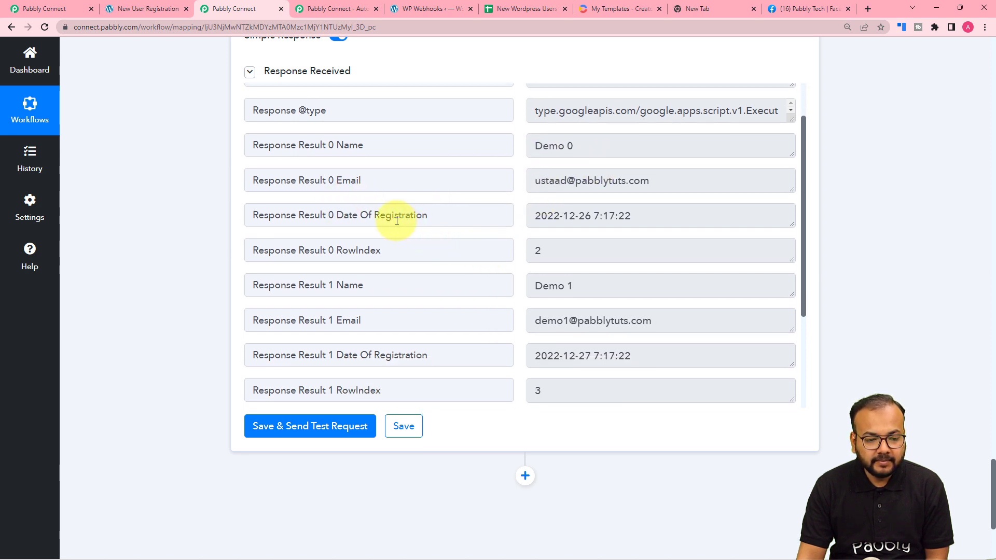
scroll(414, 266, "down", 1)
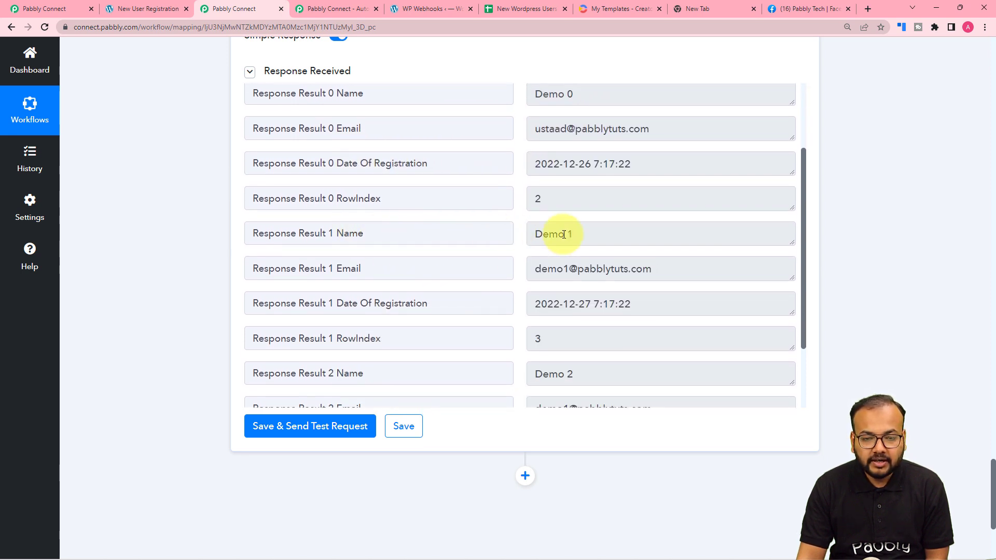
scroll(490, 290, "down", 2)
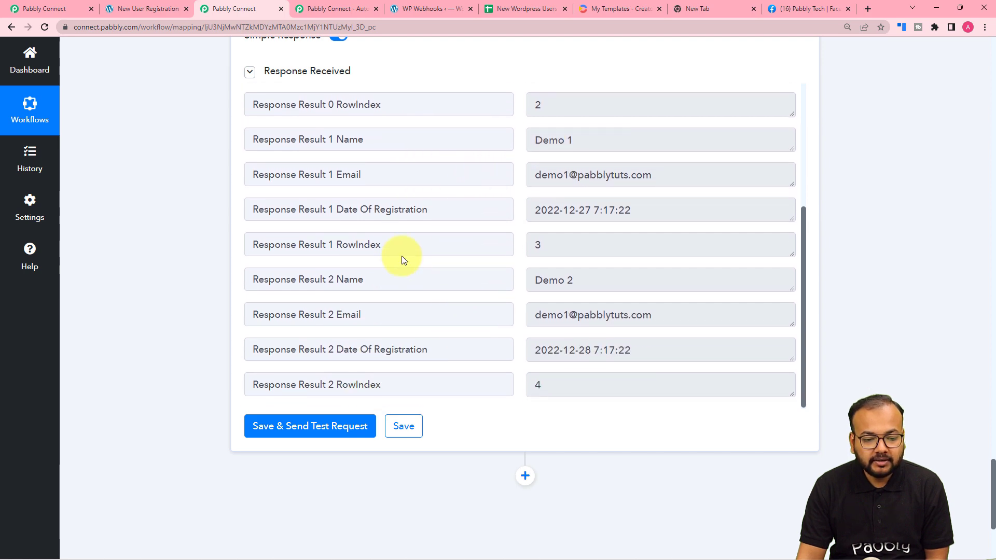
scroll(580, 293, "down", 4)
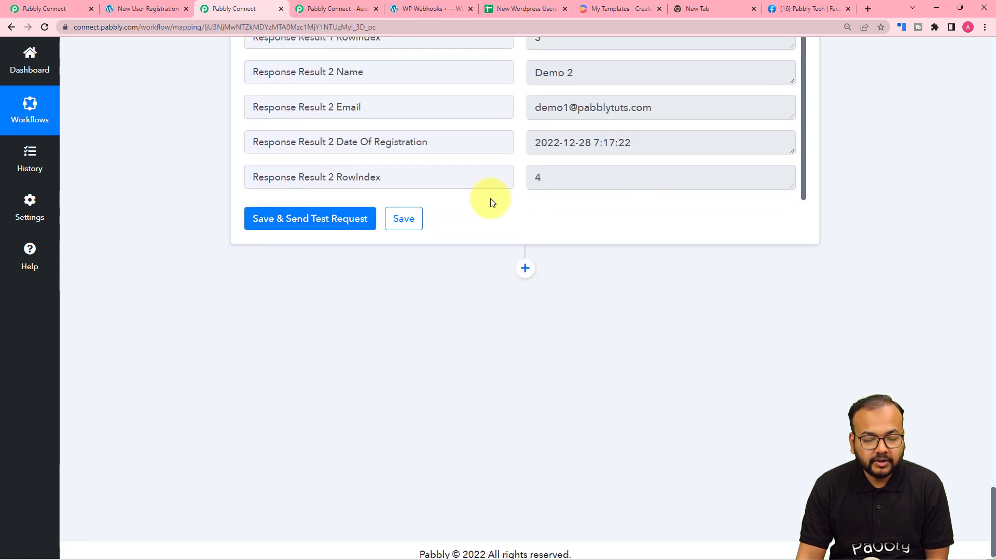
left_click(539, 8)
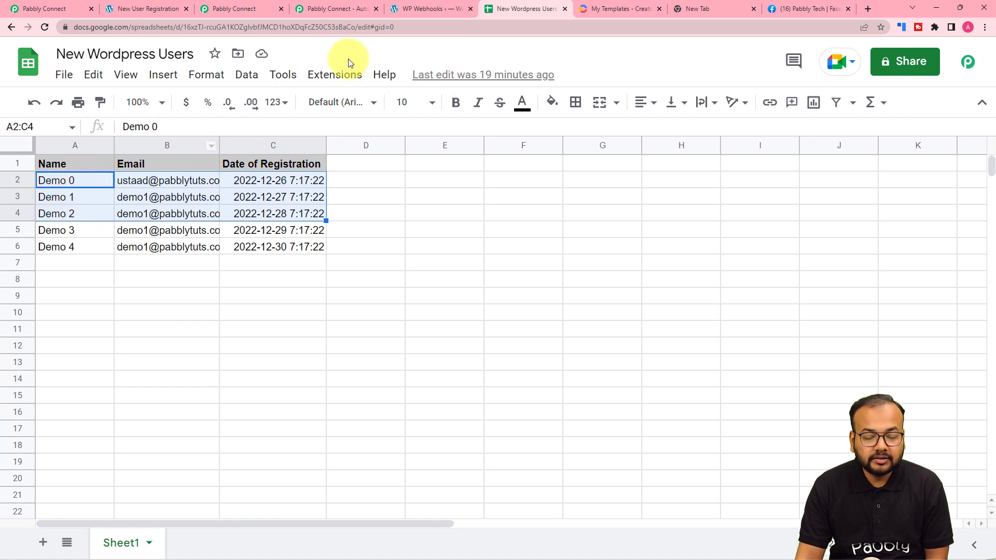
left_click(238, 8)
scroll(261, 185, "up", 3)
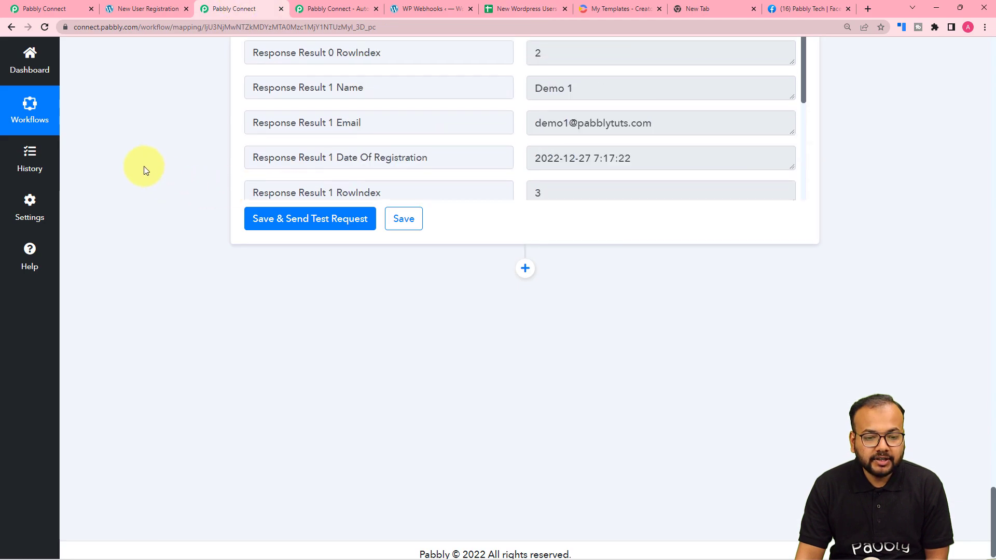
scroll(394, 224, "up", 5)
scroll(404, 220, "down", 3)
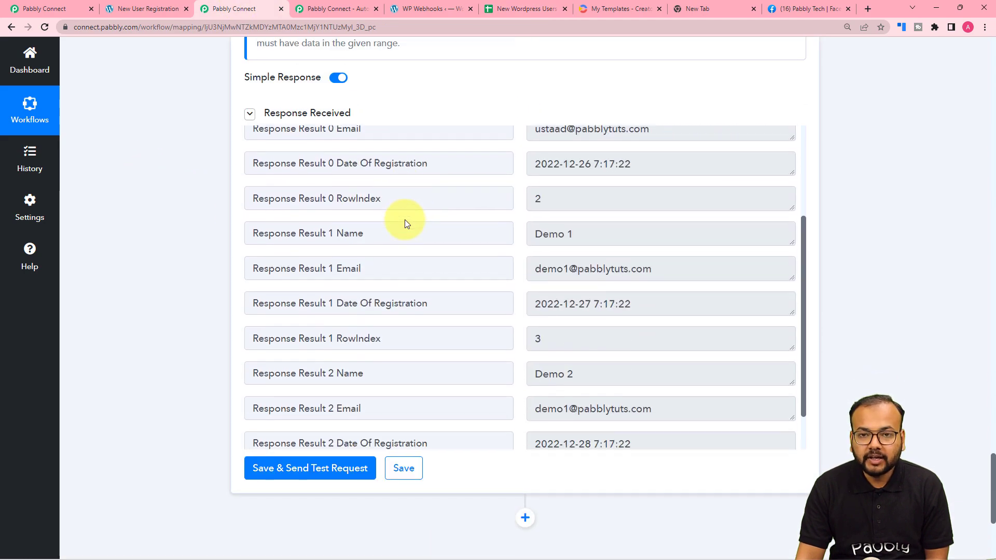
scroll(179, 192, "down", 1)
scroll(178, 192, "down", 2)
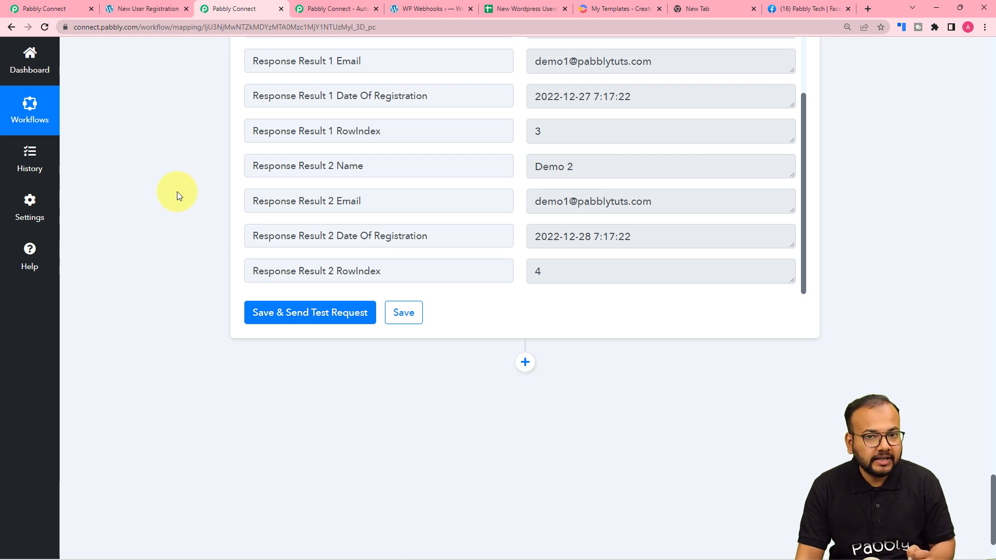
scroll(176, 194, "down", 2)
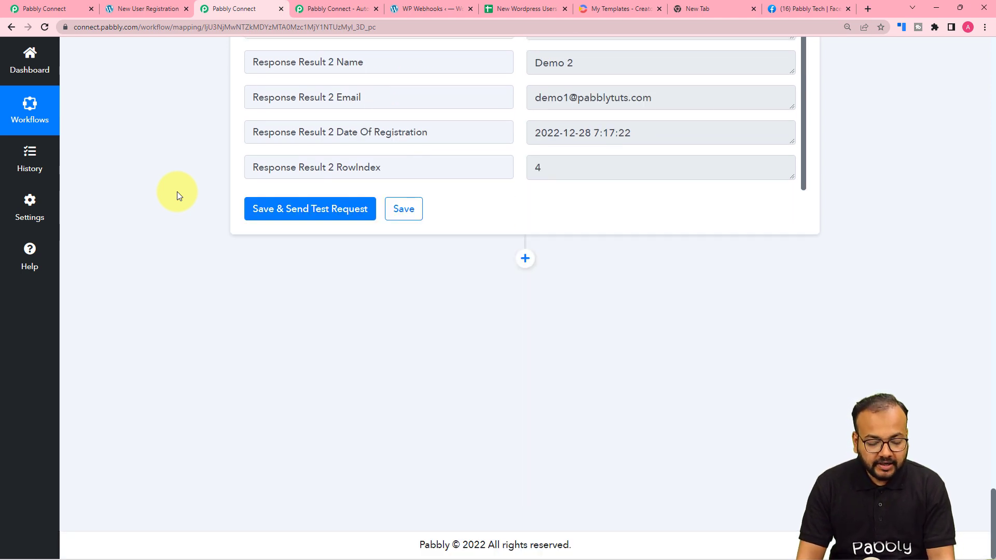
- Add a Creatomate action with the Create Single Render event after the Get Row(s) step
left_click(524, 258)
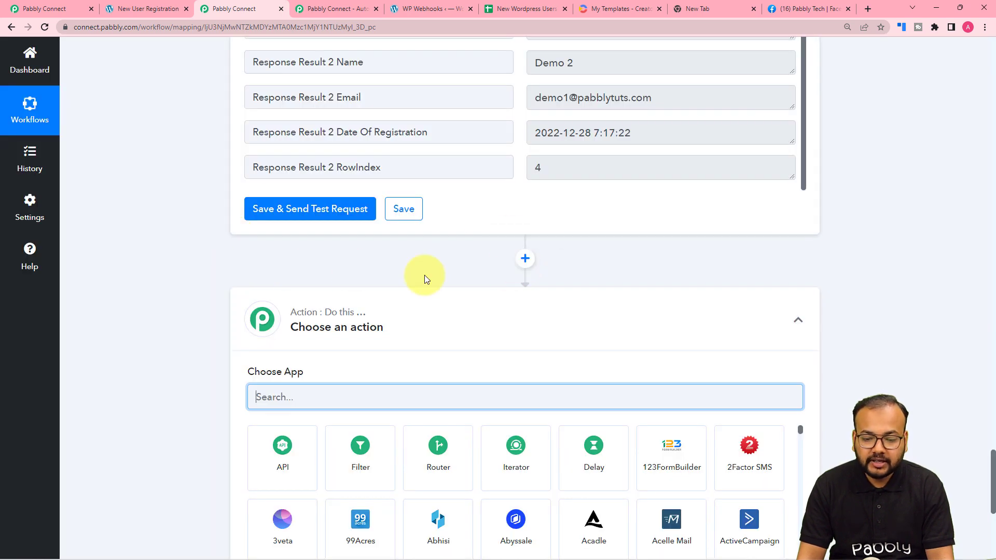
scroll(424, 275, "down", 2)
type("cre")
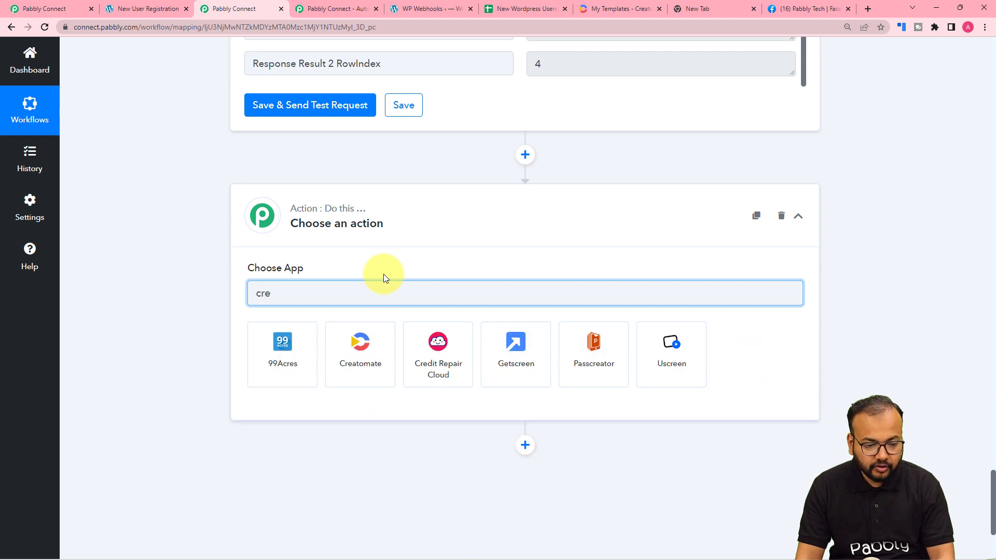
left_click(358, 345)
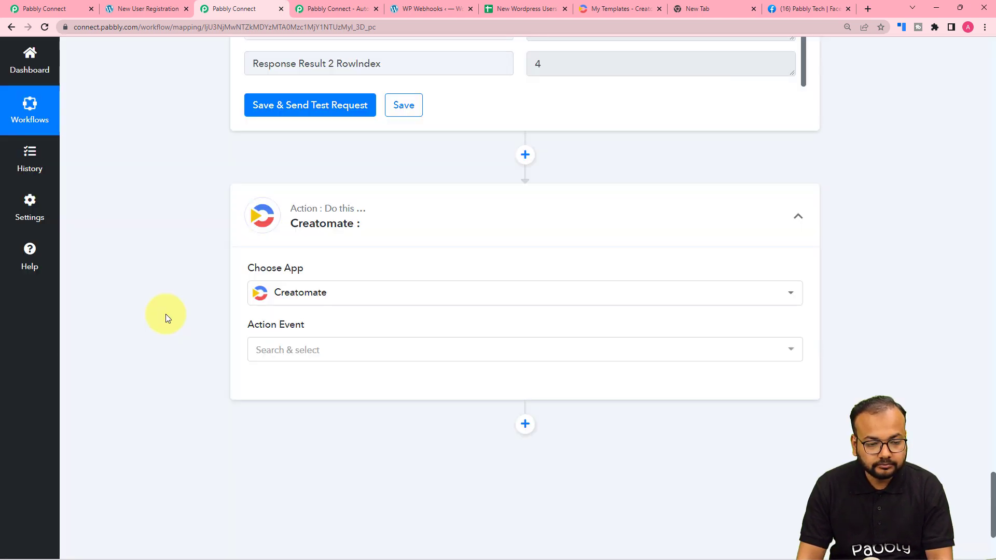
scroll(207, 314, "down", 2)
left_click(295, 259)
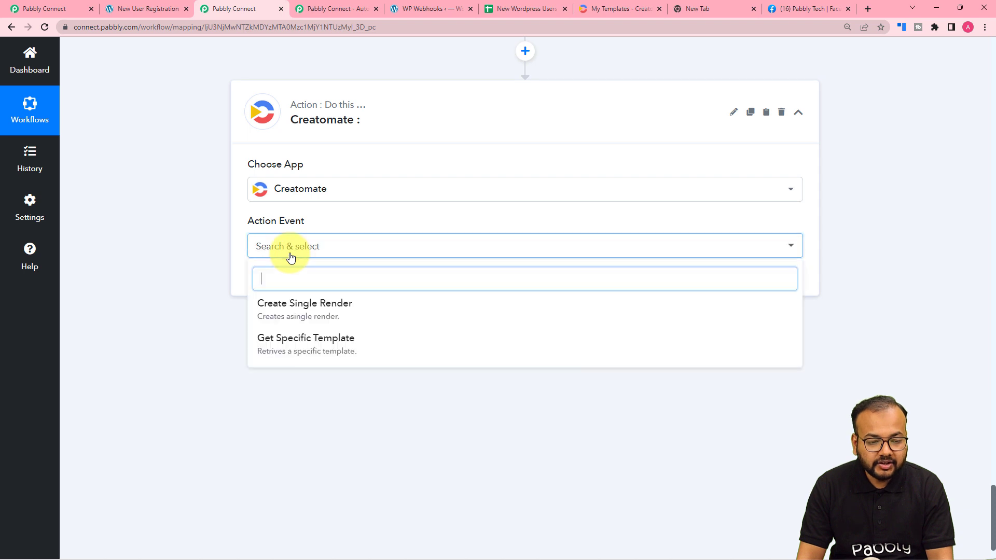
left_click(286, 318)
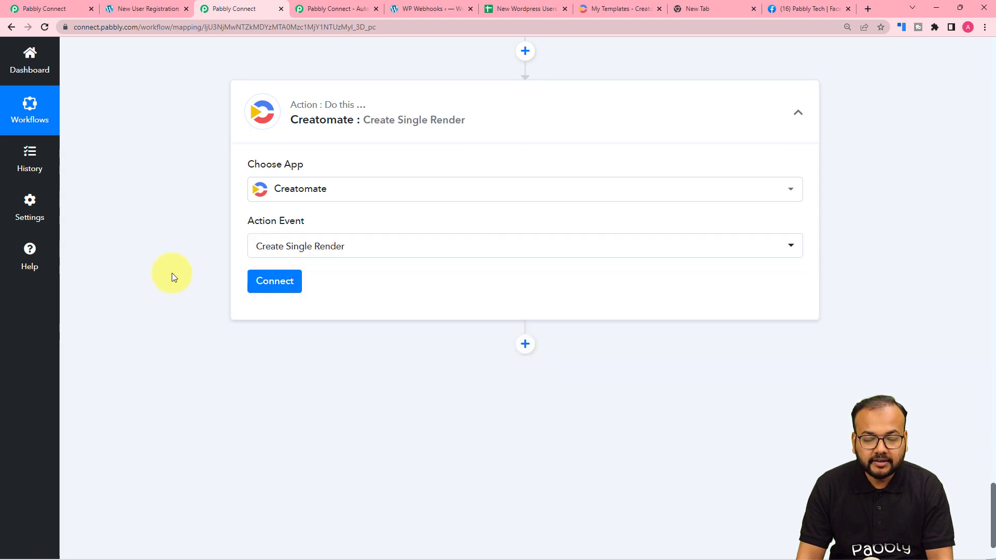
- Start a new connection for the Creatomate action, then reveal and copy the API key in Creatomate's project settings
left_click(277, 283)
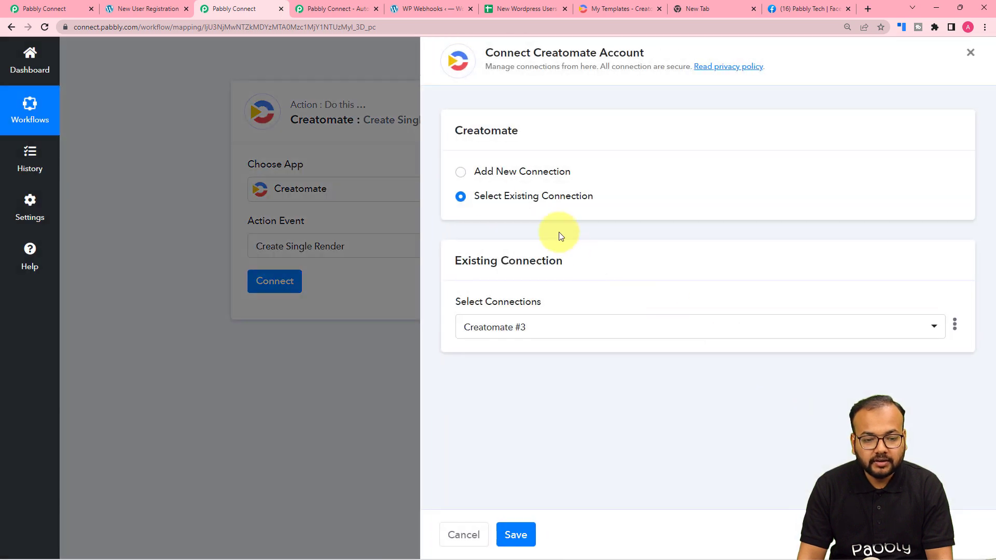
left_click(458, 173)
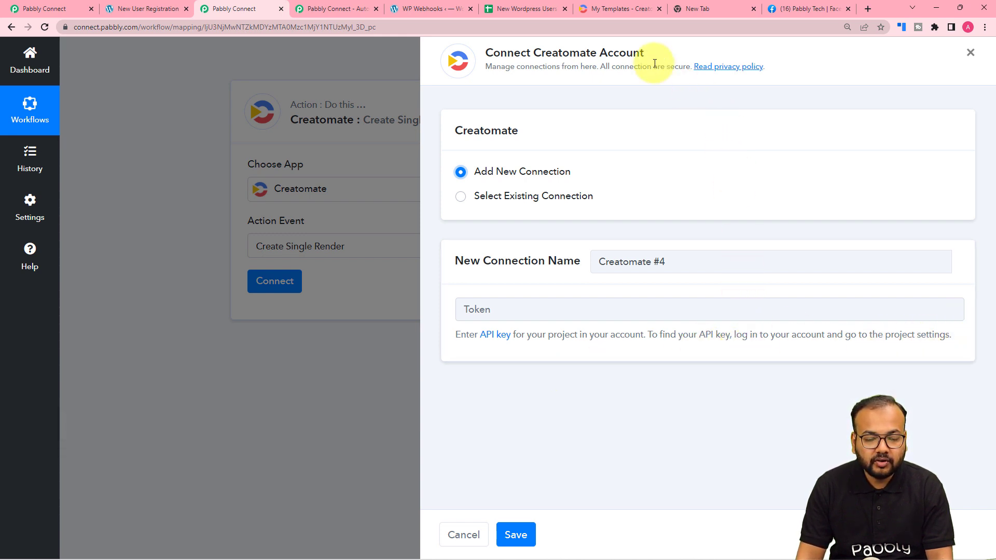
left_click(599, 11)
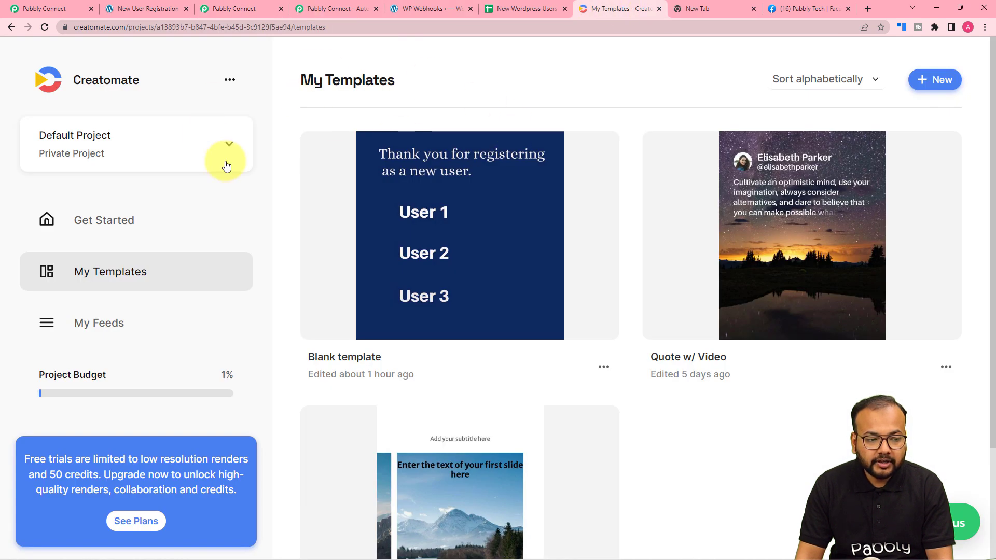
left_click(230, 80)
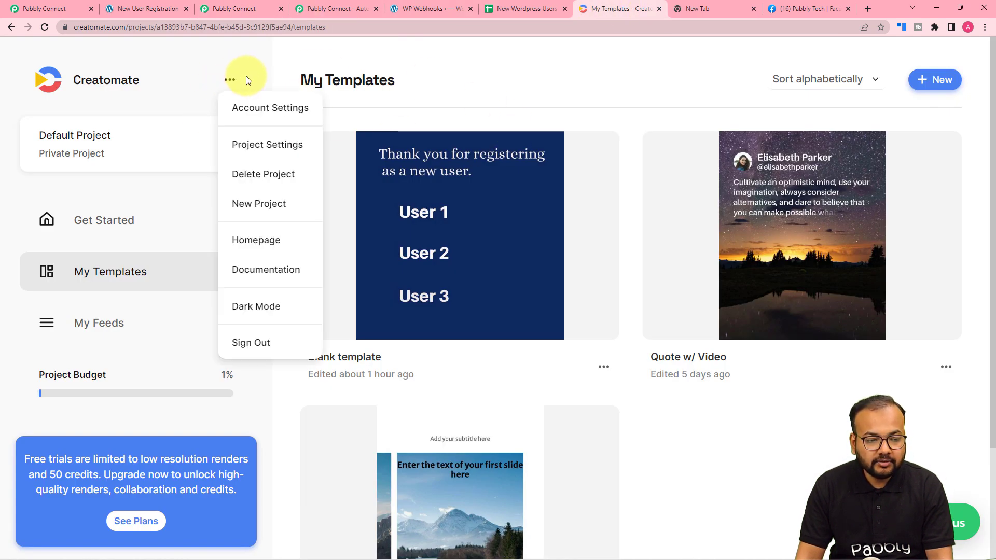
left_click(268, 147)
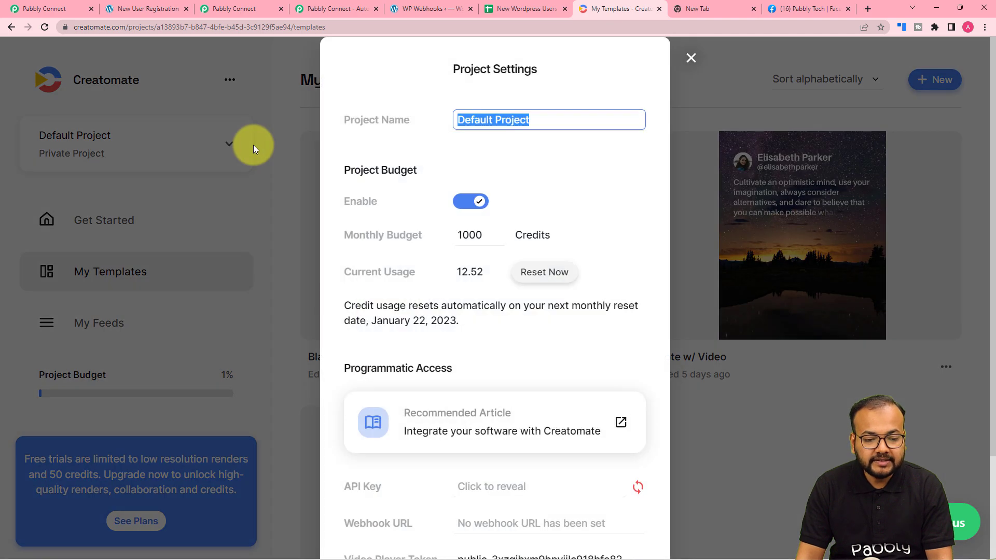
scroll(503, 282, "down", 3)
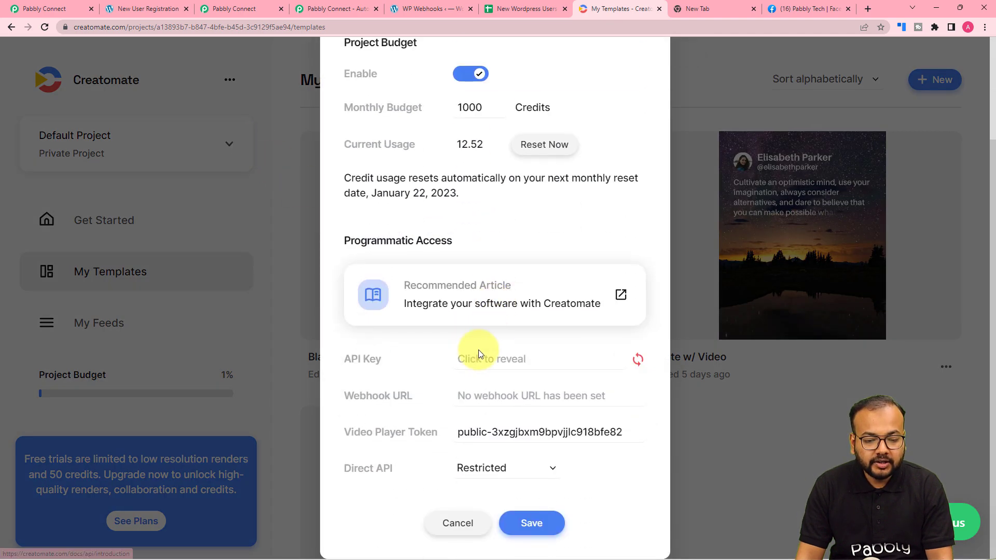
left_click(472, 359)
double_click(466, 355)
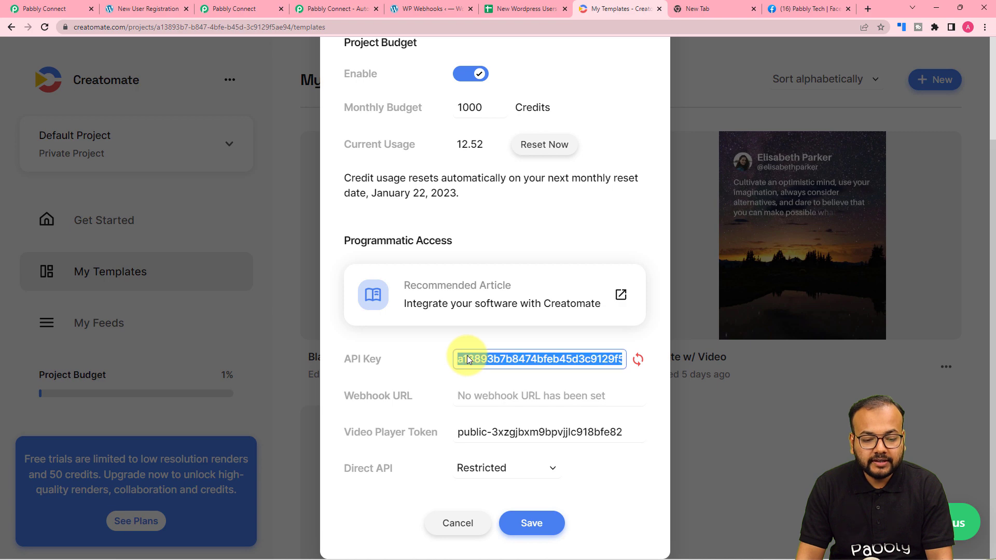
right_click(467, 355)
left_click(477, 368)
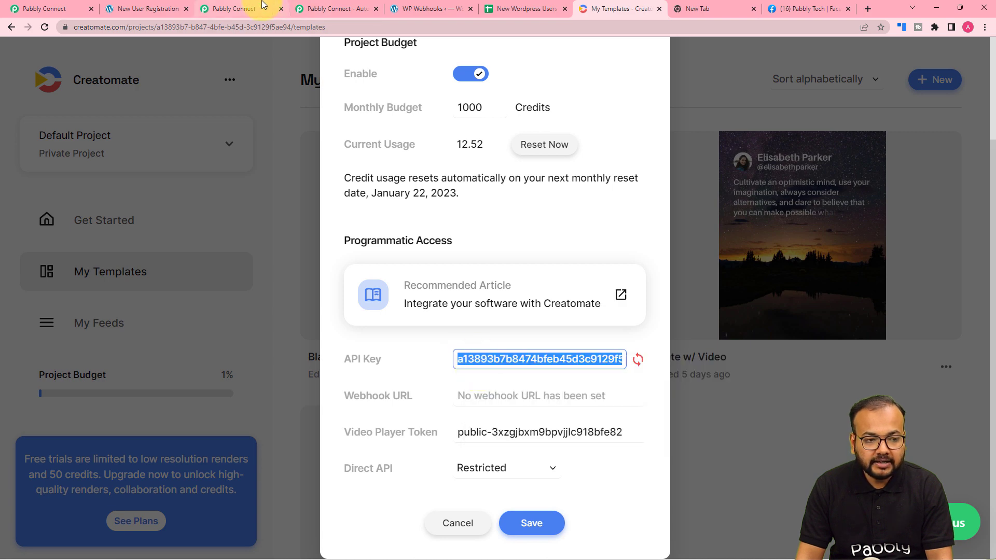
- Paste the API key as the Token of the new Creatomate connection in Pabbly Connect and save the connection
left_click(237, 8)
right_click(509, 317)
left_click(532, 394)
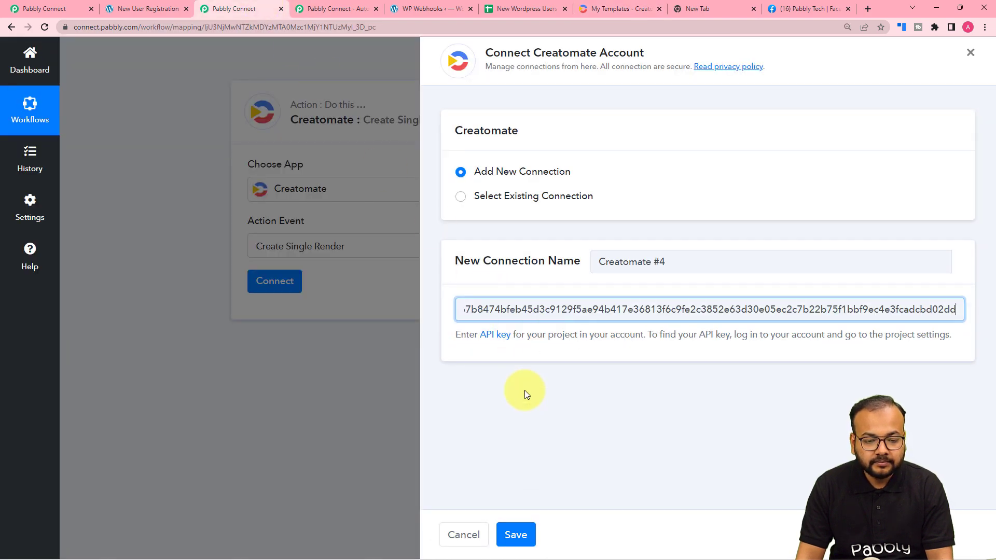
left_click(516, 534)
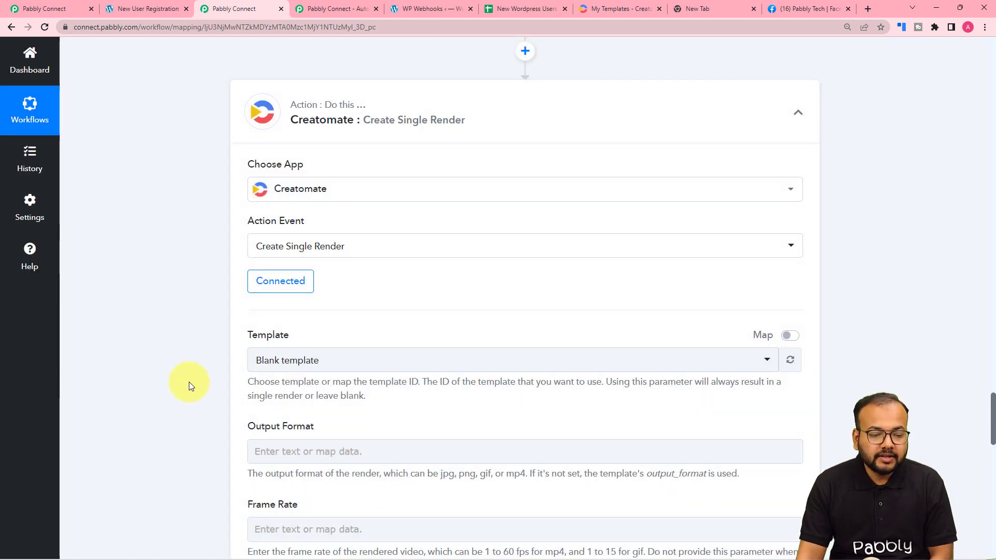
- Save and close Creatomate's project settings, check the name under My Templates, and choose Blank template as the render action's Template
scroll(189, 382, "down", 5)
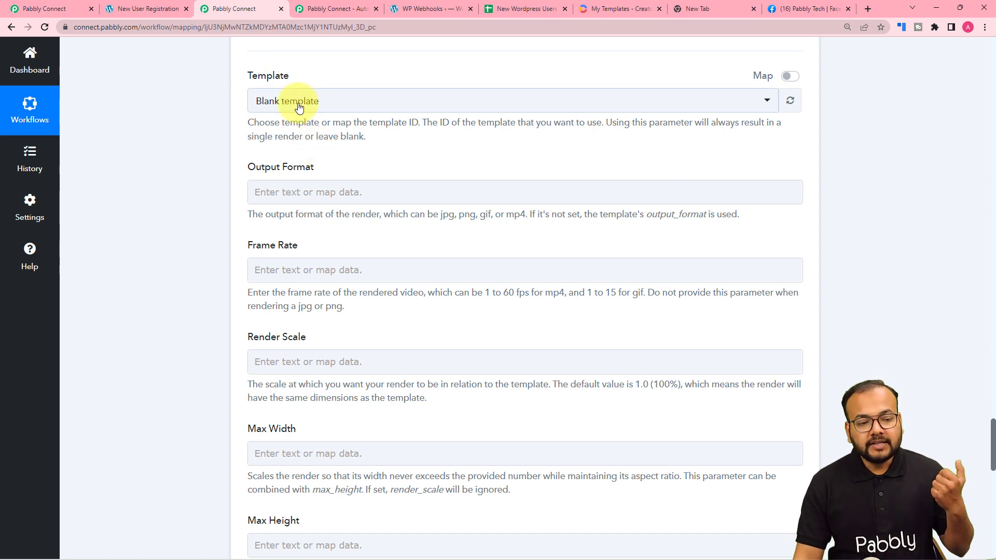
left_click(599, 13)
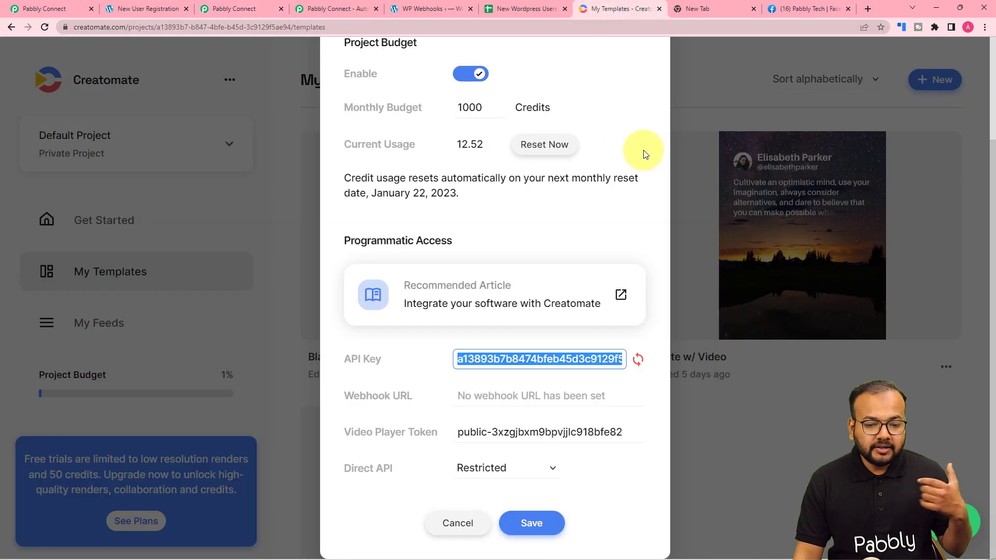
left_click(531, 523)
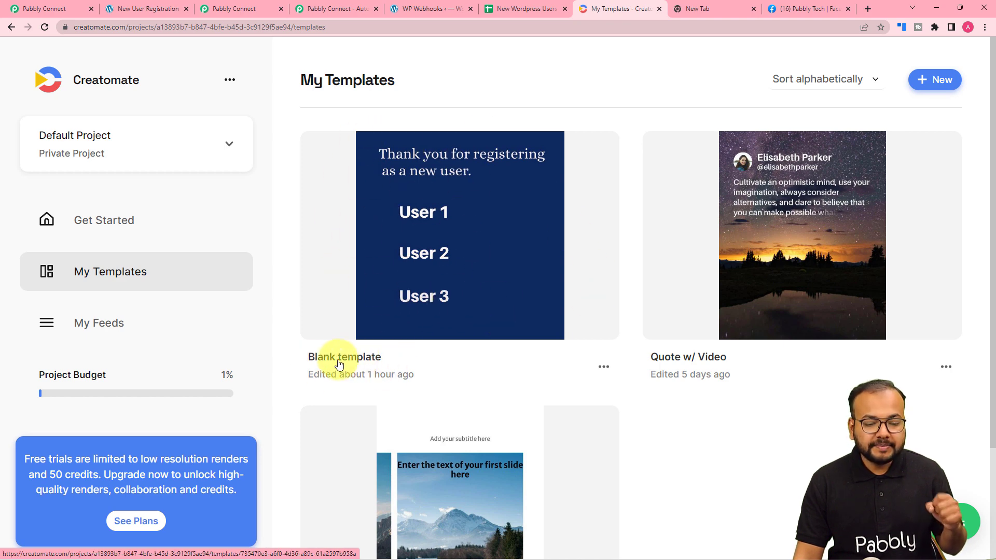
left_click(235, 8)
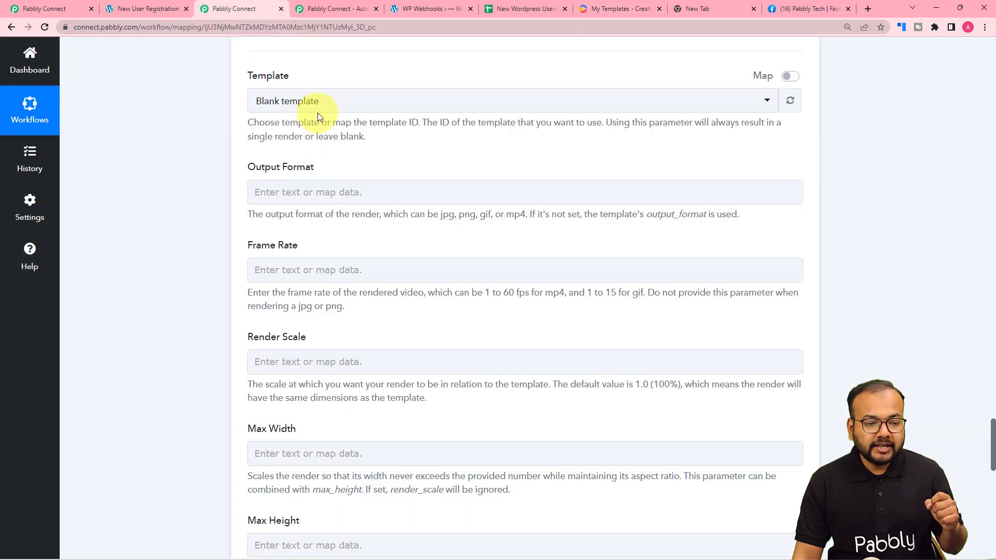
left_click(285, 101)
left_click(268, 158)
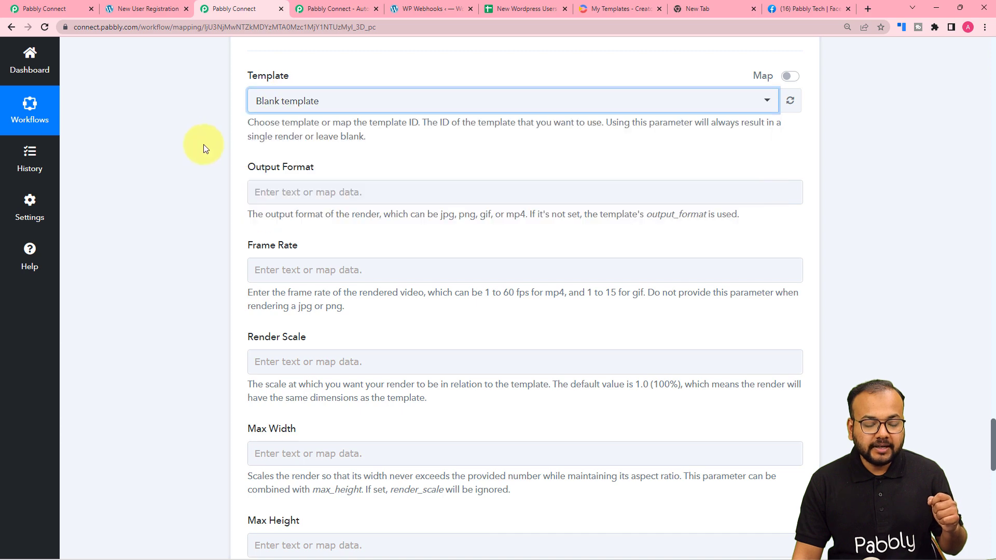
- Review the render action's remaining fields from Output Format down to Modifications
scroll(204, 144, "down", 2)
left_click(279, 78)
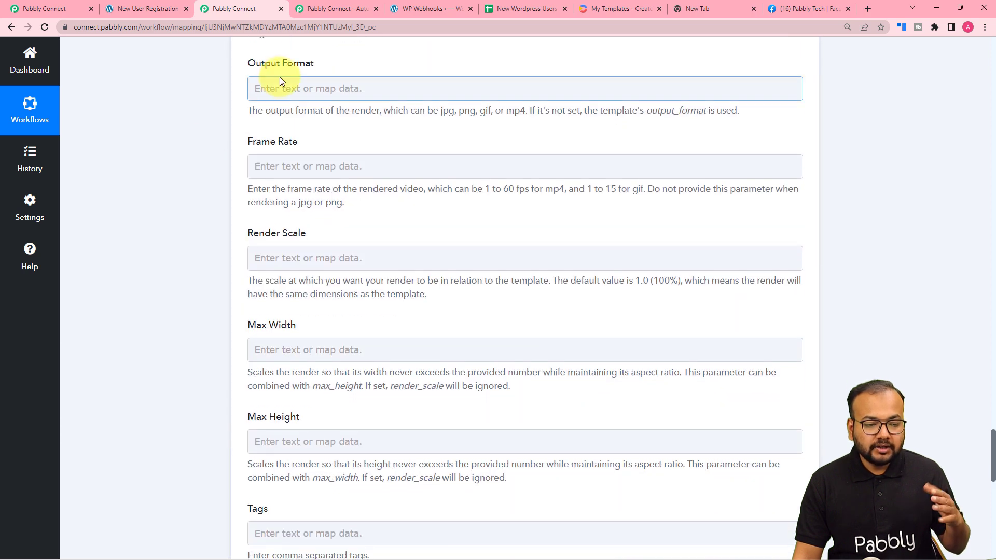
left_click(298, 125)
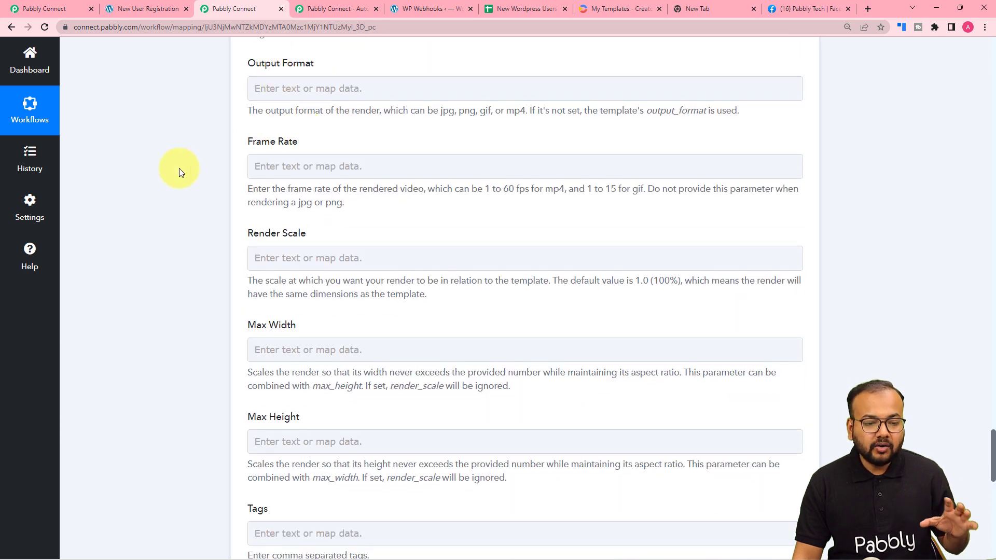
scroll(213, 163, "down", 6)
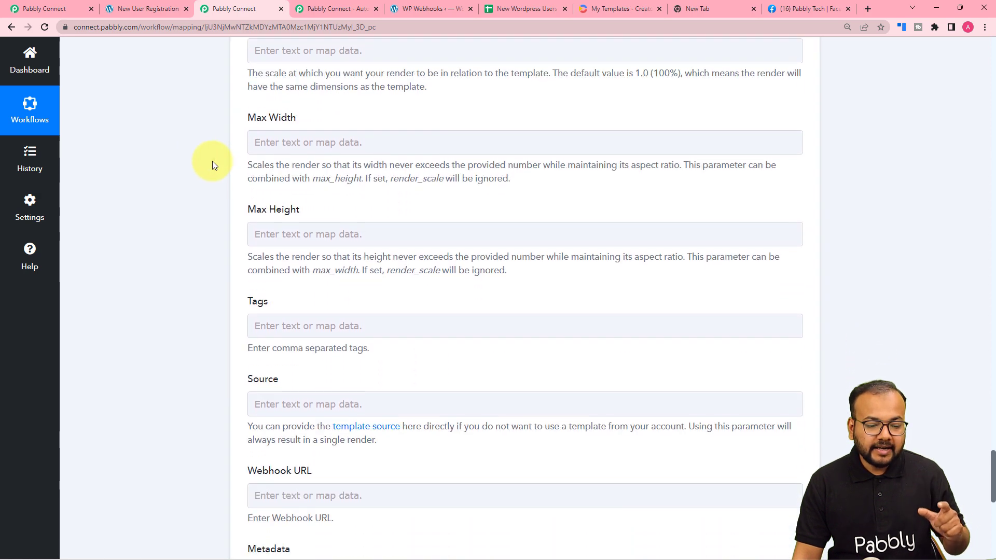
scroll(212, 164, "down", 5)
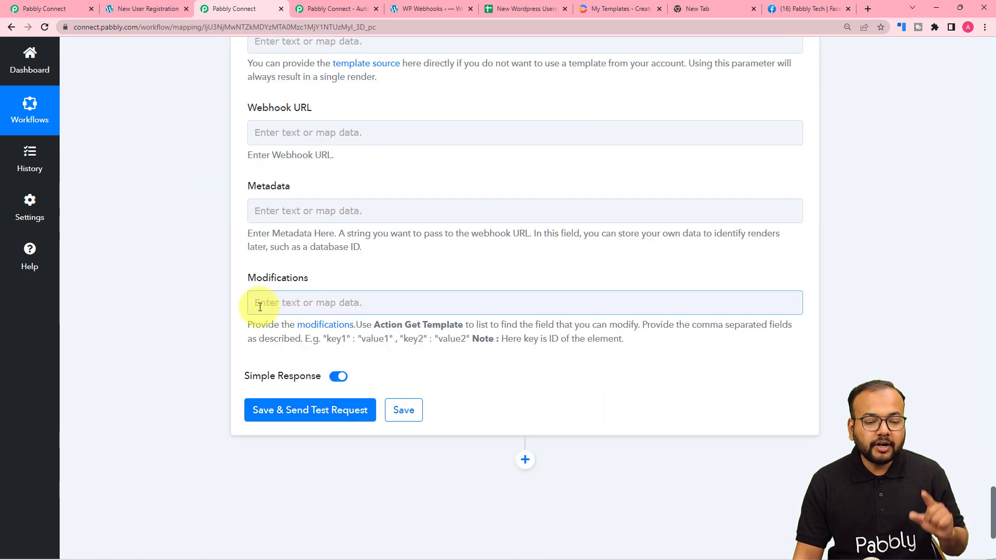
left_click(288, 302)
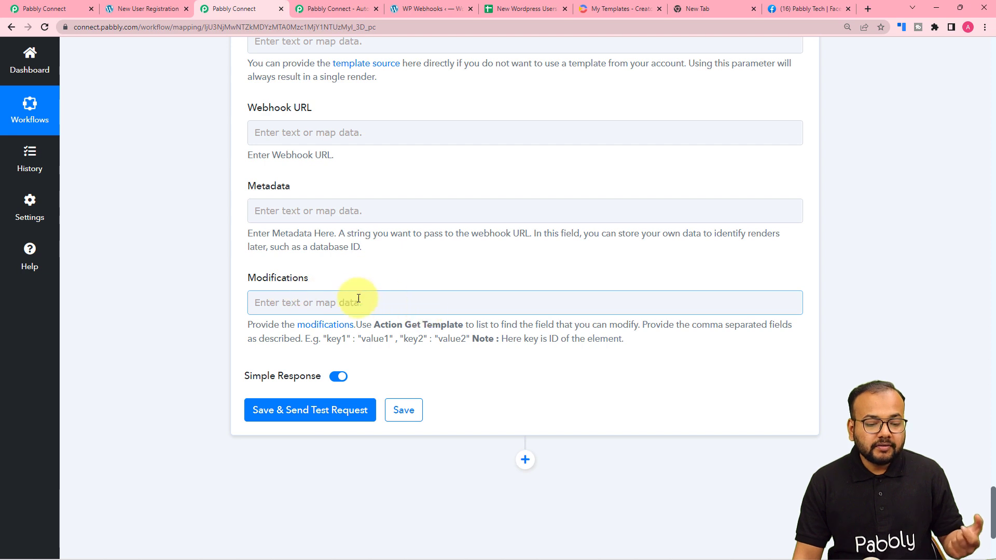
left_click(222, 296)
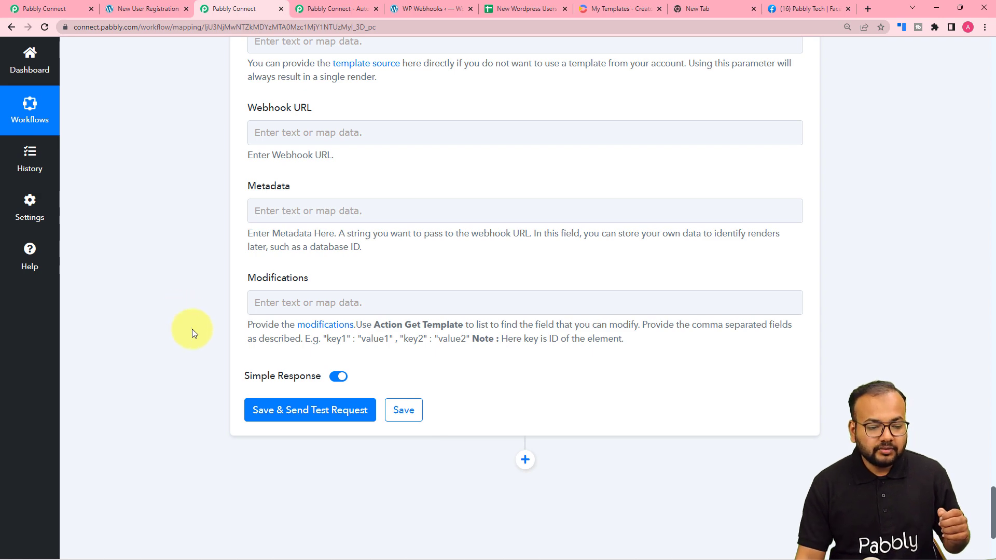
- Read Creatomate's modifications object documentation and compare it with the key-value format described under the Modifications field
left_click(317, 325)
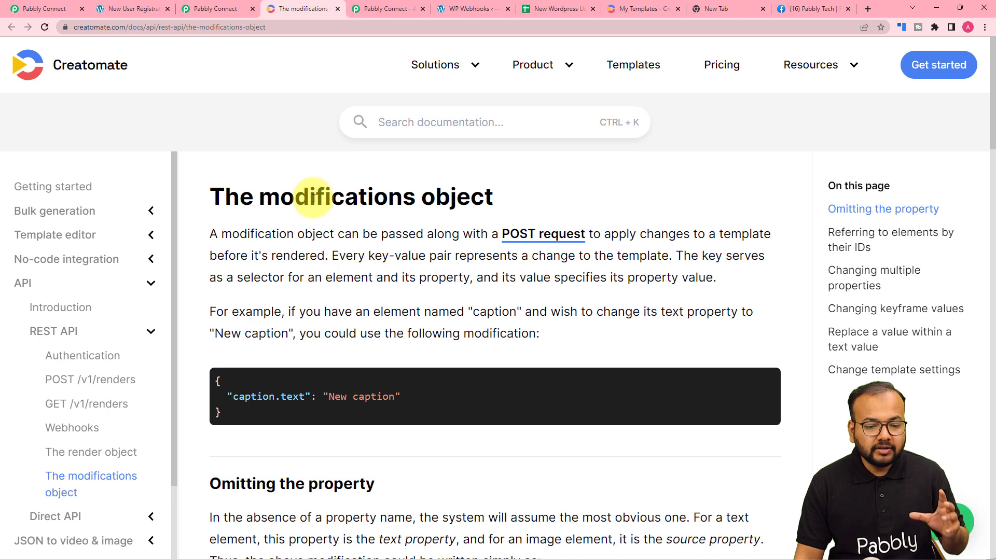
scroll(314, 198, "down", 2)
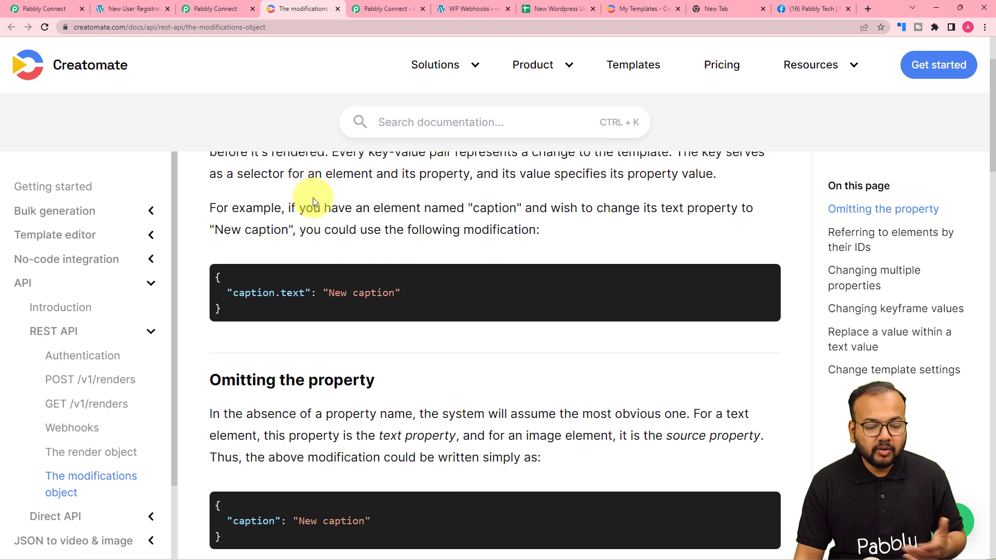
scroll(314, 202, "up", 2)
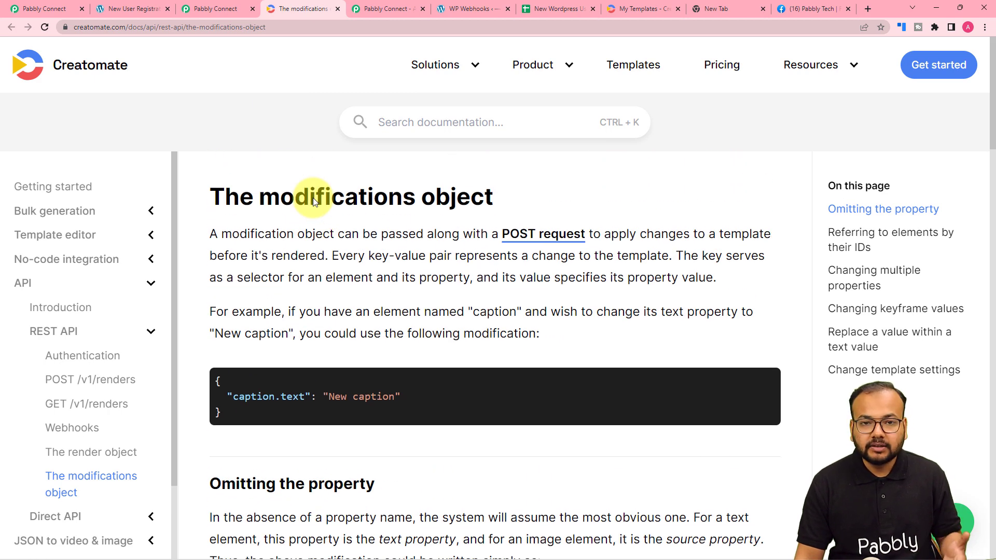
left_click(232, 8)
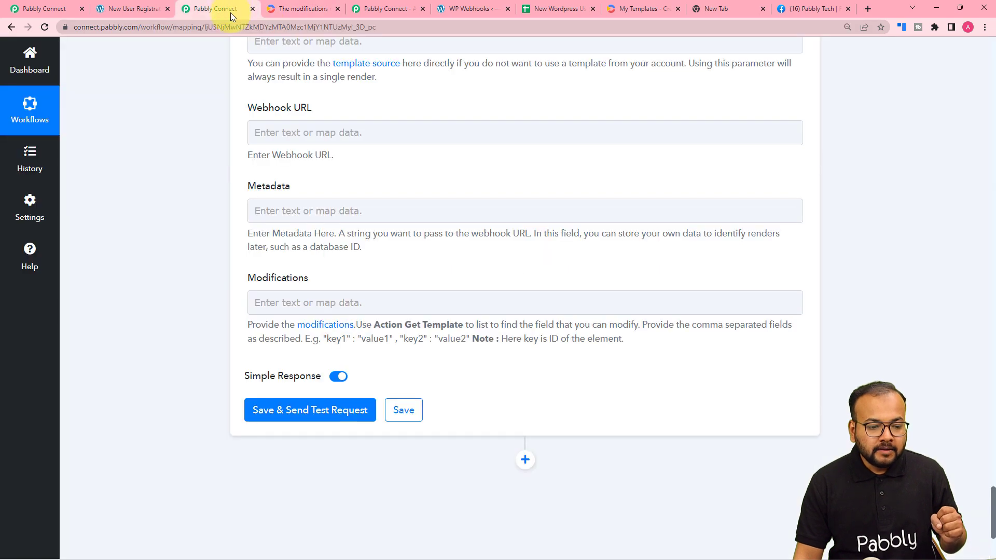
scroll(233, 256, "down", 1)
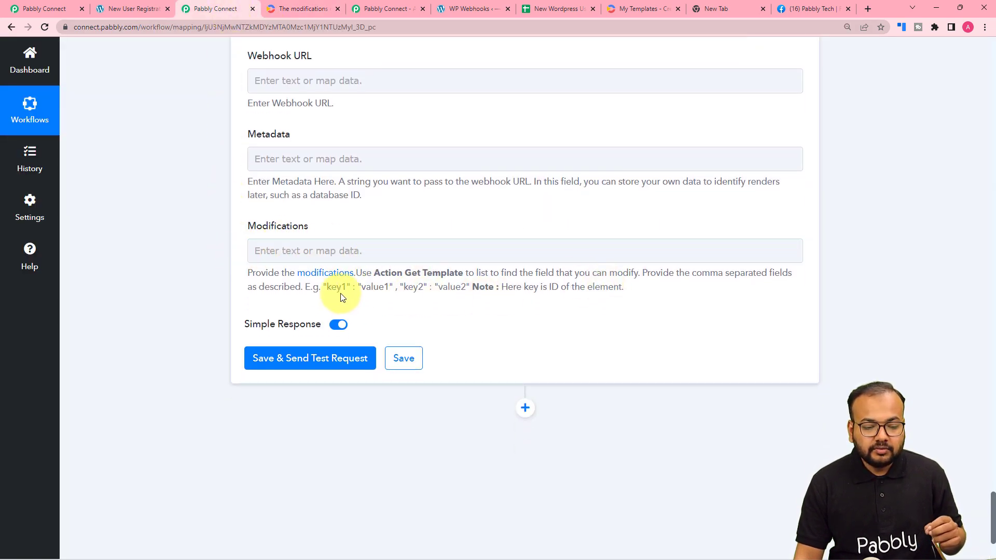
left_click(487, 261)
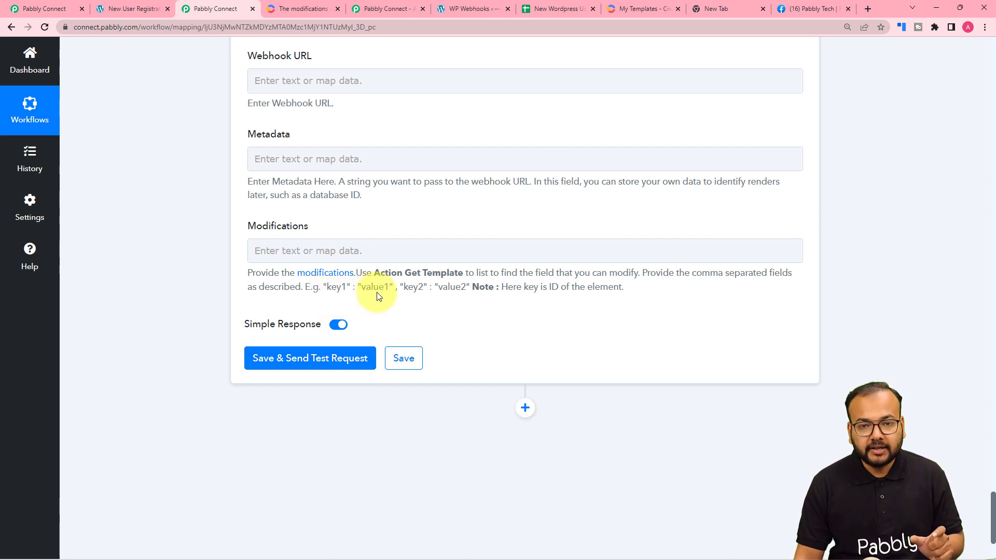
- Open Blank template in the Creatomate editor and inspect its welcome text, User 2 and User 1 elements
left_click(648, 8)
left_click(428, 206)
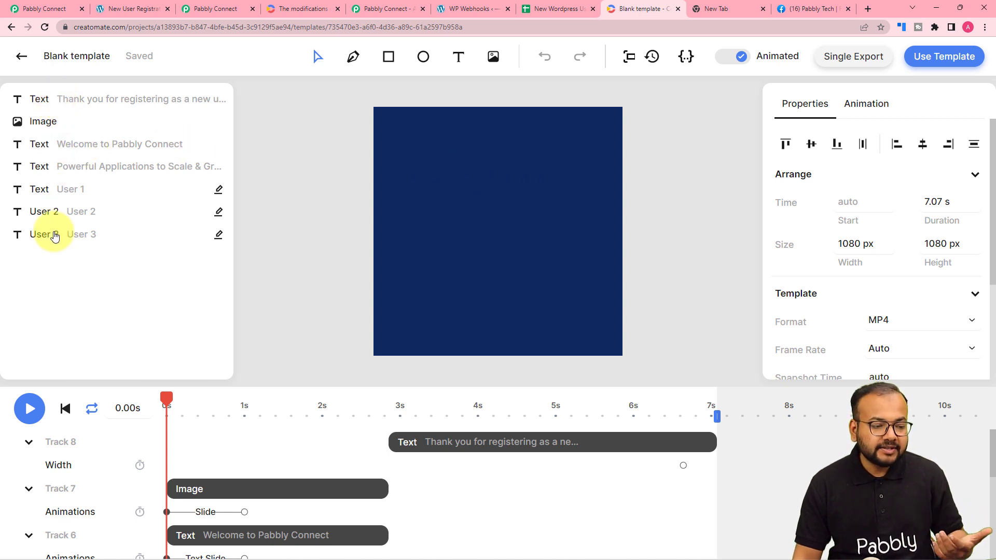
left_click(59, 147)
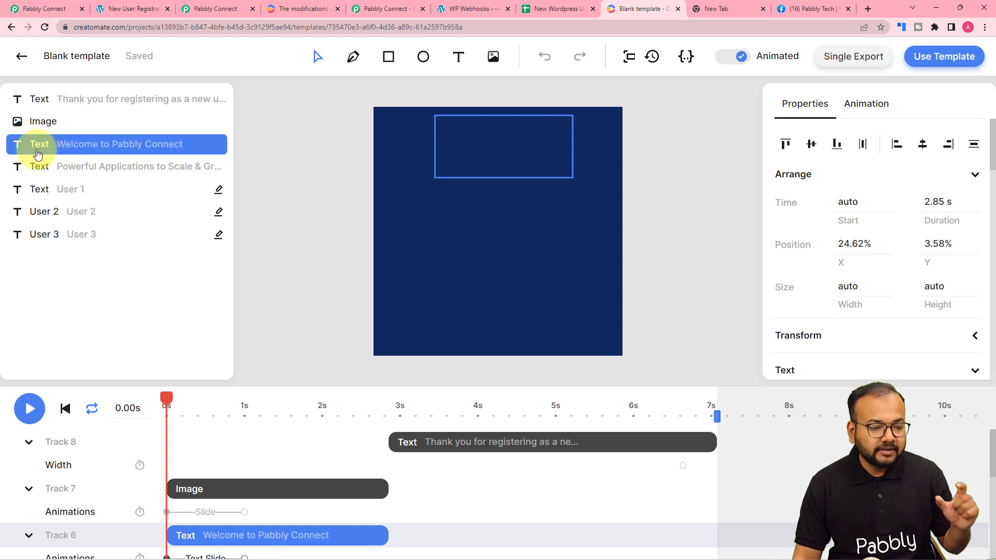
left_click(37, 216)
left_click(40, 189)
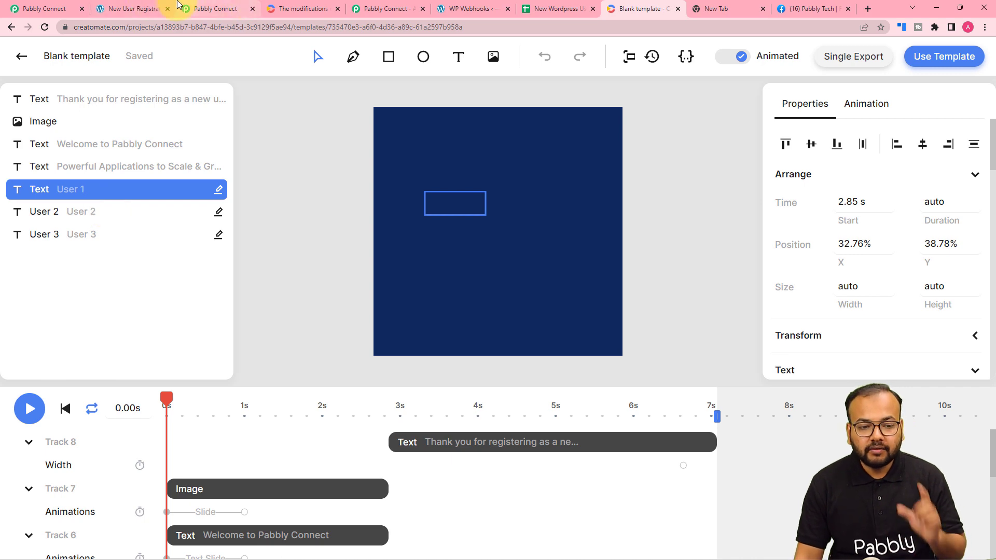
- Return to the Pabbly Connect workflow and fill the render action's Modifications field with the sample "key1" : "value1" , "key2" : "value2"
left_click(357, 9)
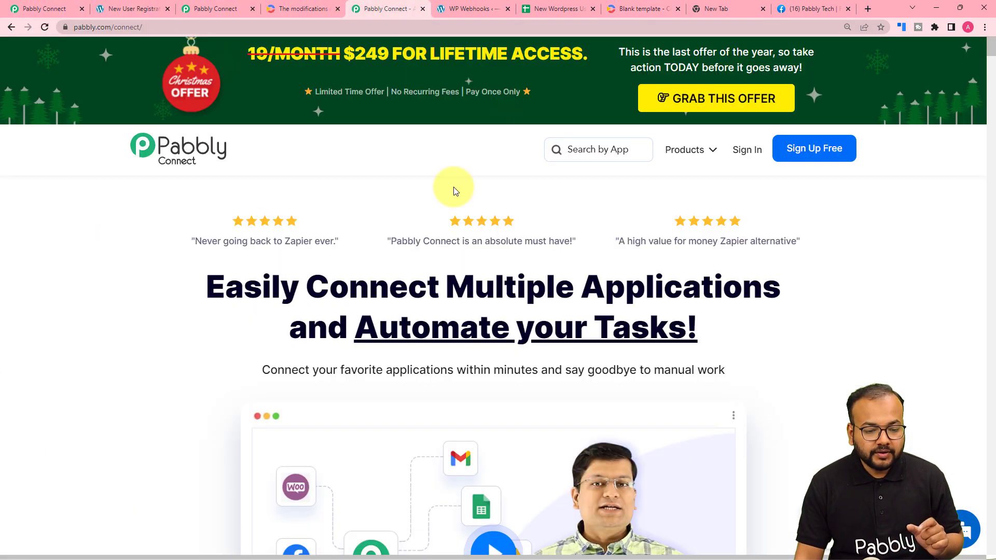
left_click(207, 9)
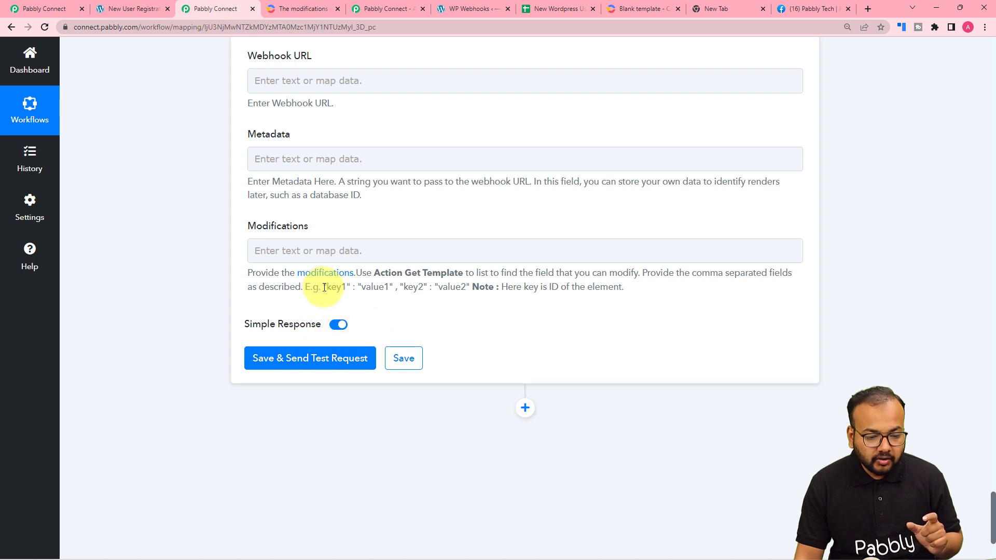
left_click_drag(330, 286, 462, 286)
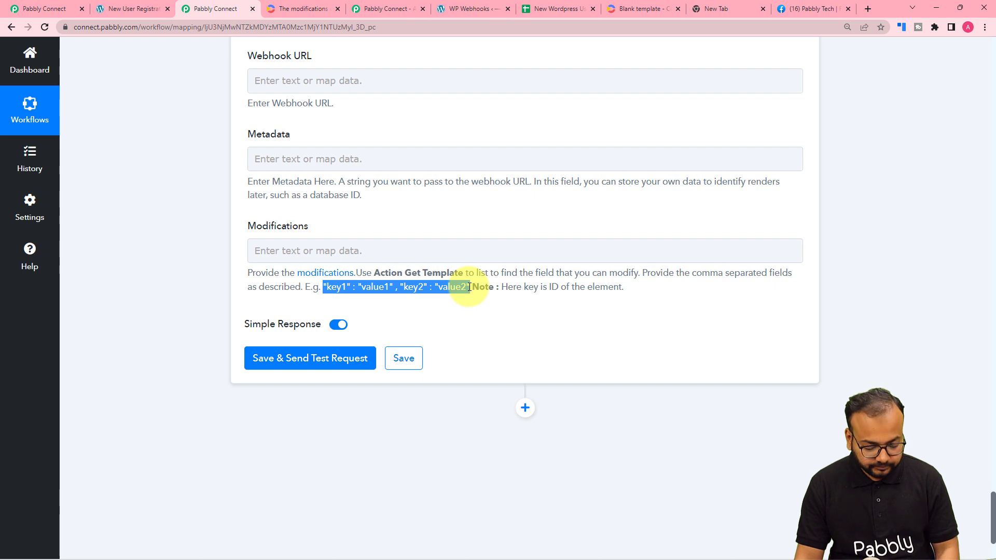
left_click(356, 249)
type("\"key1\" : \"value1\" , \"key2\" : \"value2\"")
left_click(239, 262)
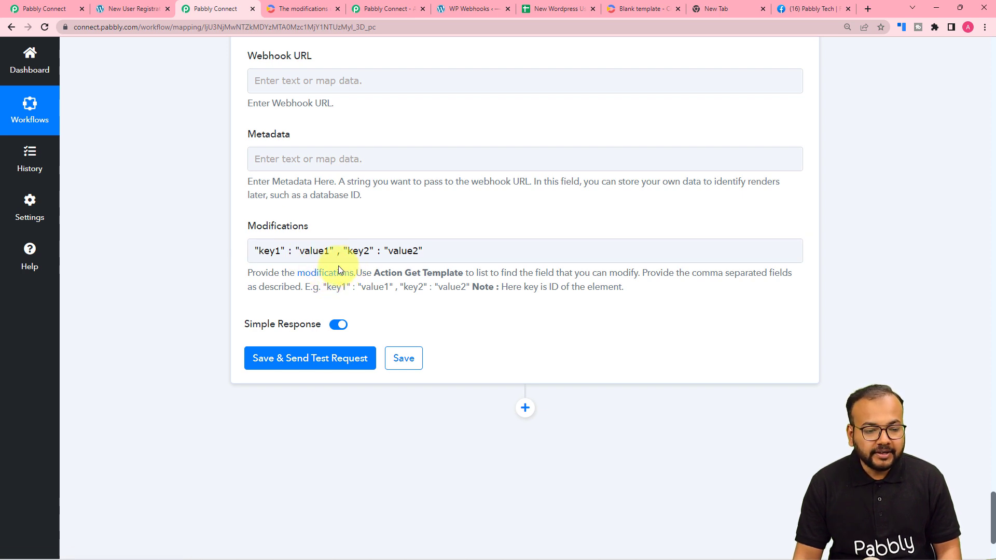
- Open the API integration example for Blank template in Creatomate and copy the User 1 element's ID
left_click(629, 6)
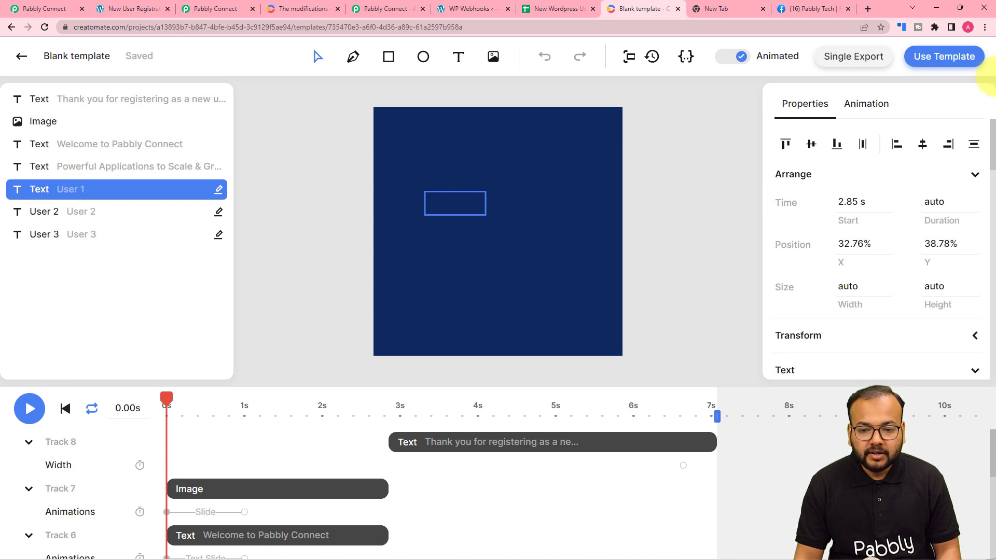
left_click(944, 62)
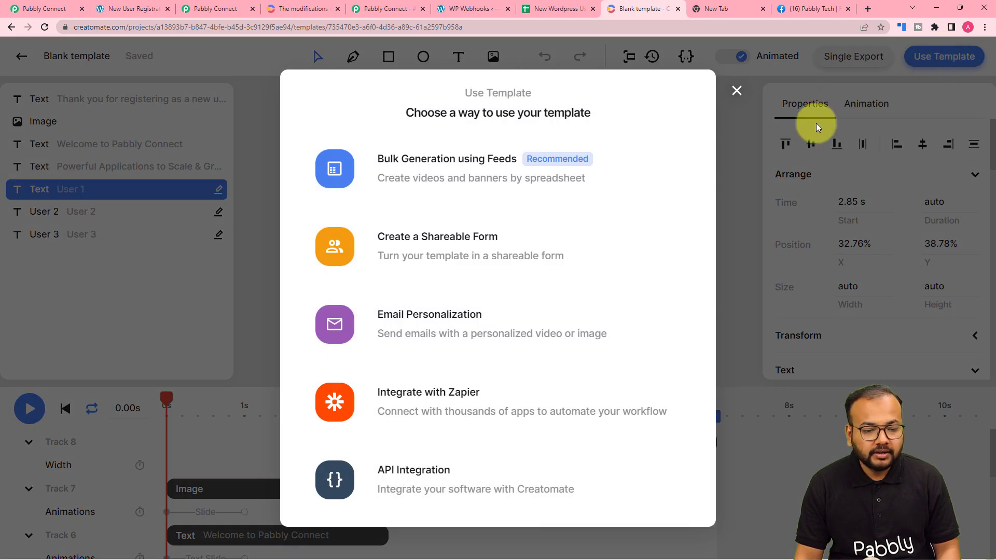
left_click(415, 481)
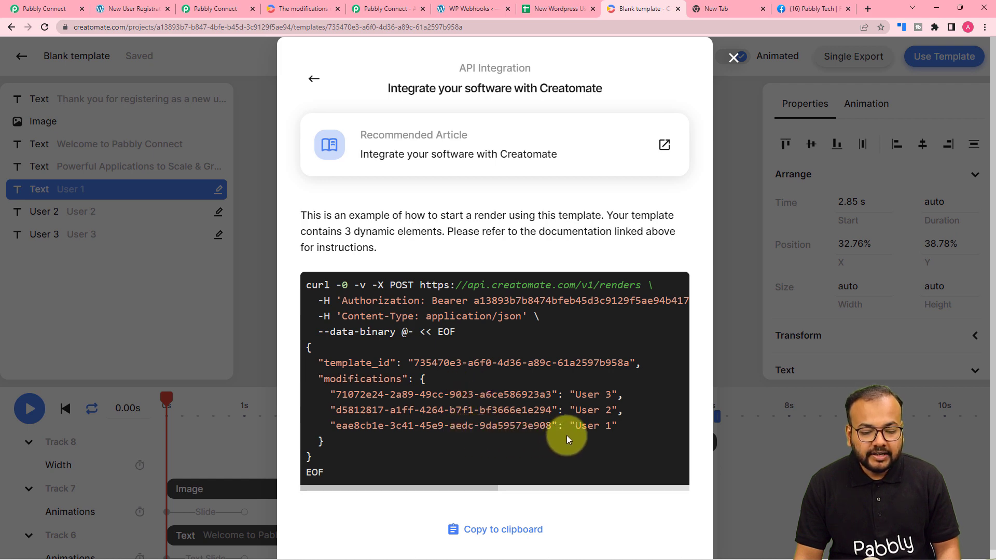
left_click_drag(552, 426, 340, 426)
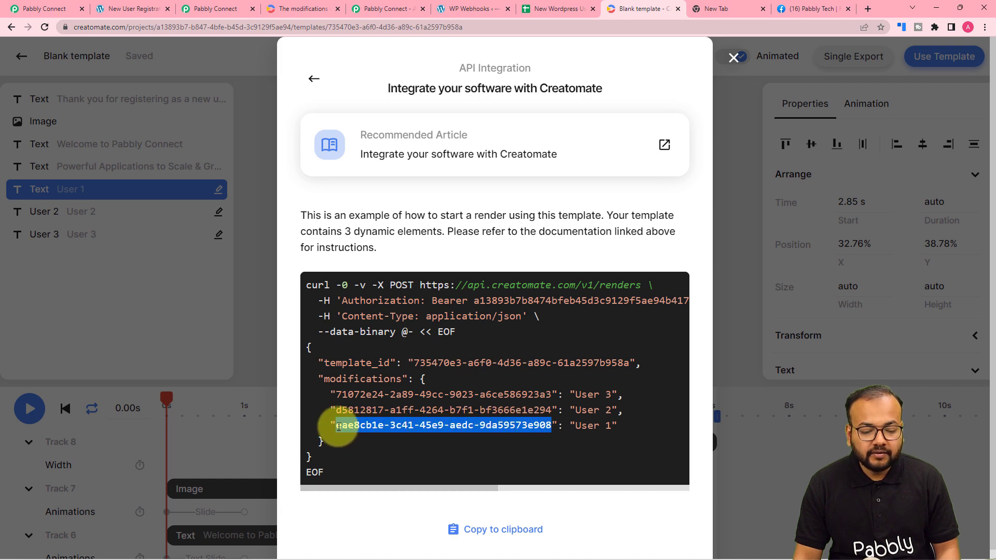
right_click(339, 426)
left_click(346, 437)
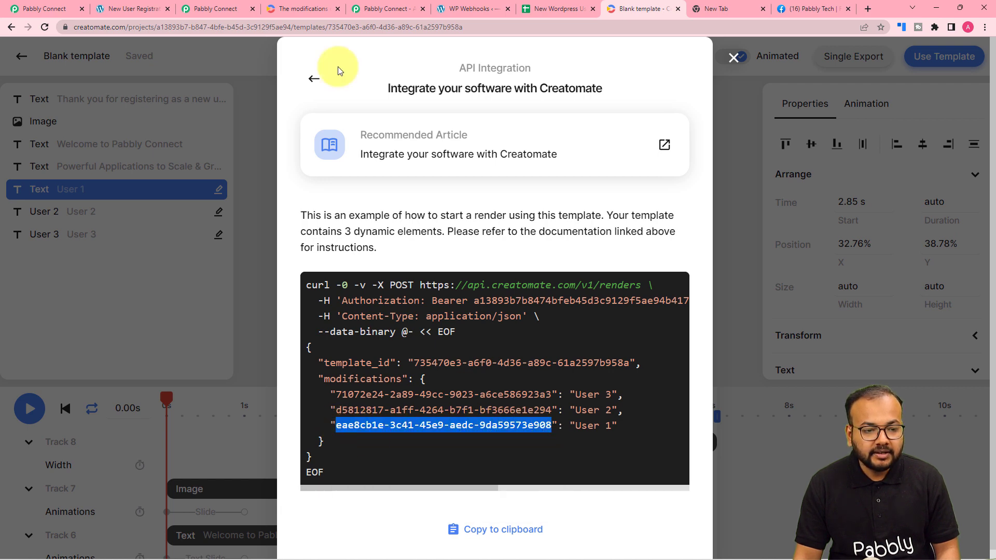
- Back in the Pabbly Connect workflow, replace key1 in Modifications with the User 1 element ID eae8cb1e-3c41-45e9-aedc-9da59573e908
left_click(367, 6)
left_click(195, 10)
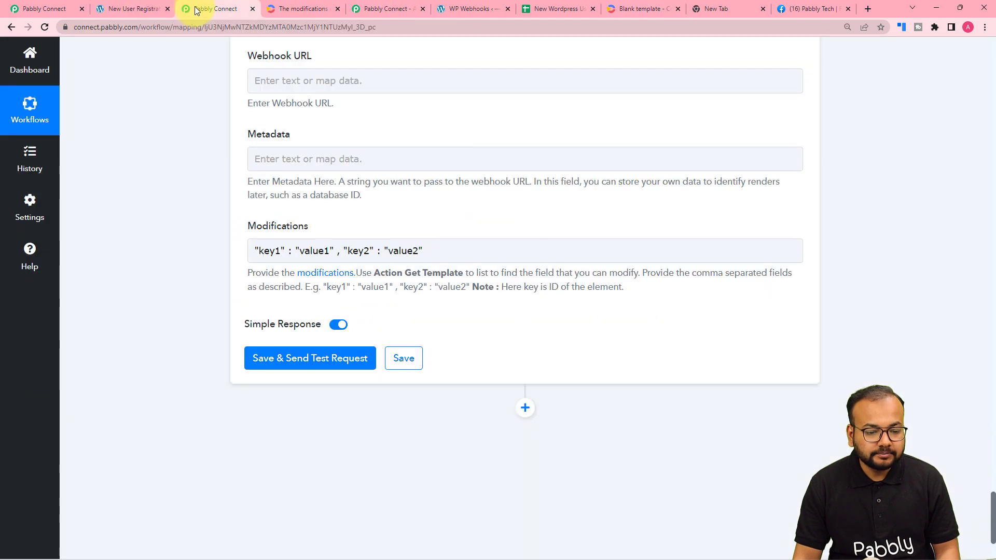
left_click(280, 252)
key("BackSpace")
key("BackSpace")
key("BackSpace")
key("BackSpace")
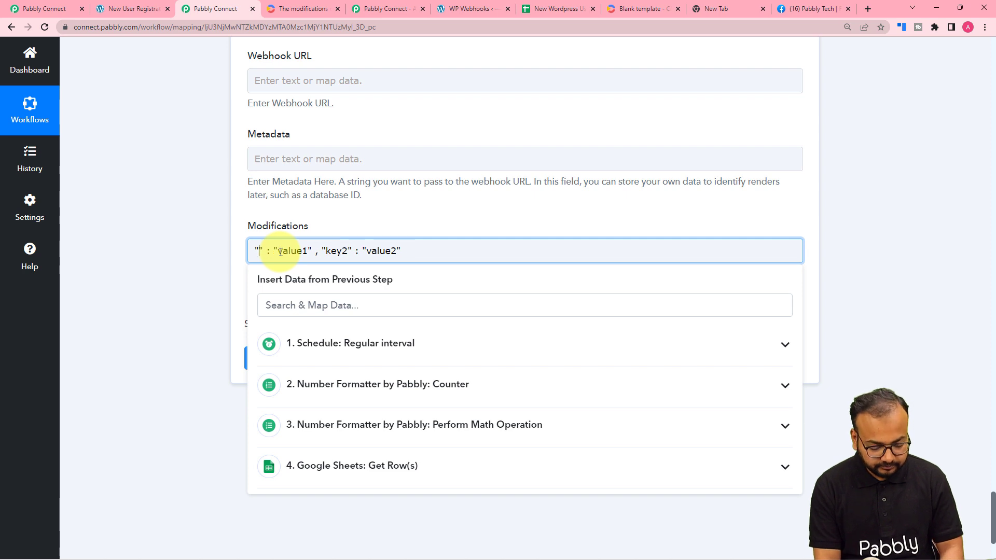
key("ctrl+v")
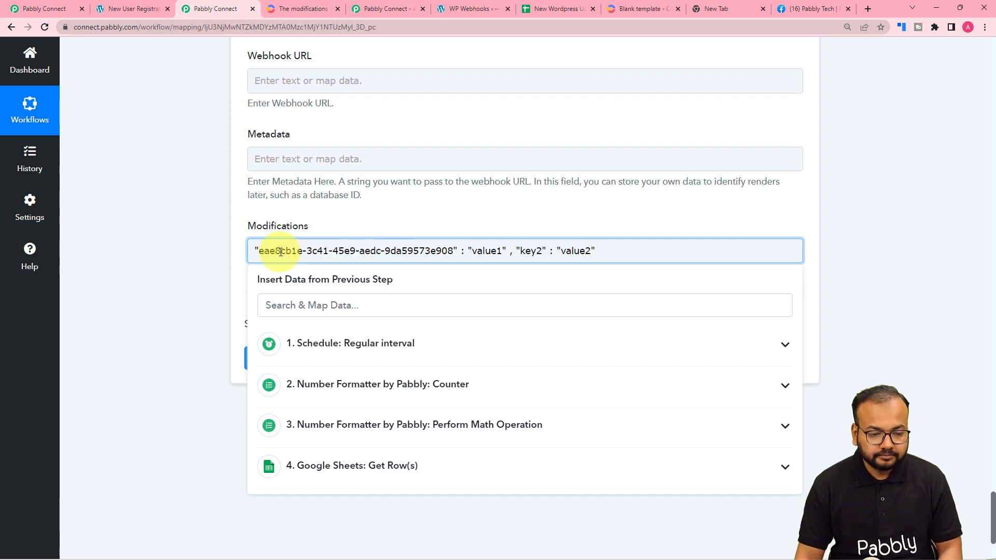
left_click(464, 220)
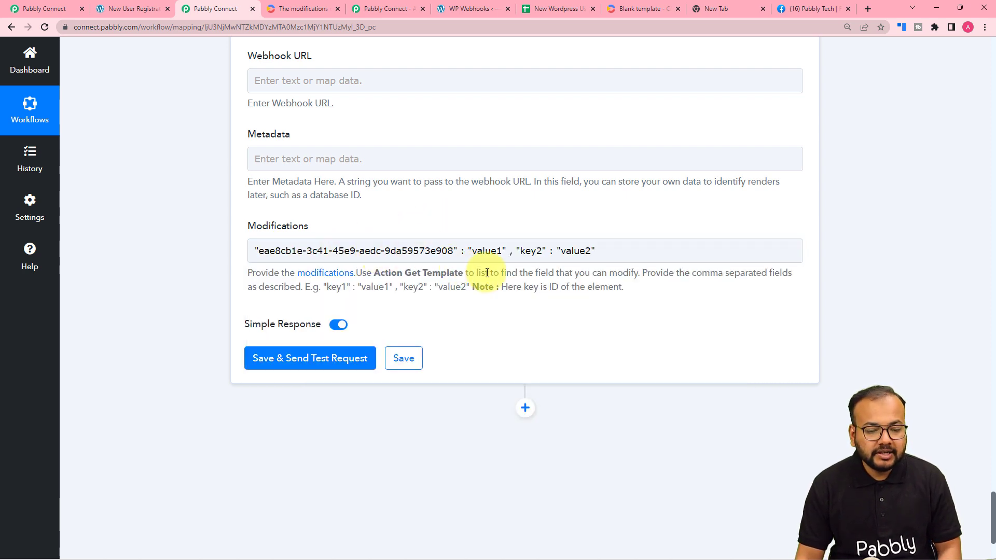
- Replace value1 in Modifications with the mapped Response Result 0 Name from the Google Sheets Get Row(s) step
left_click(503, 253)
key("BackSpace")
key("BackSpace")
key("BackSpace")
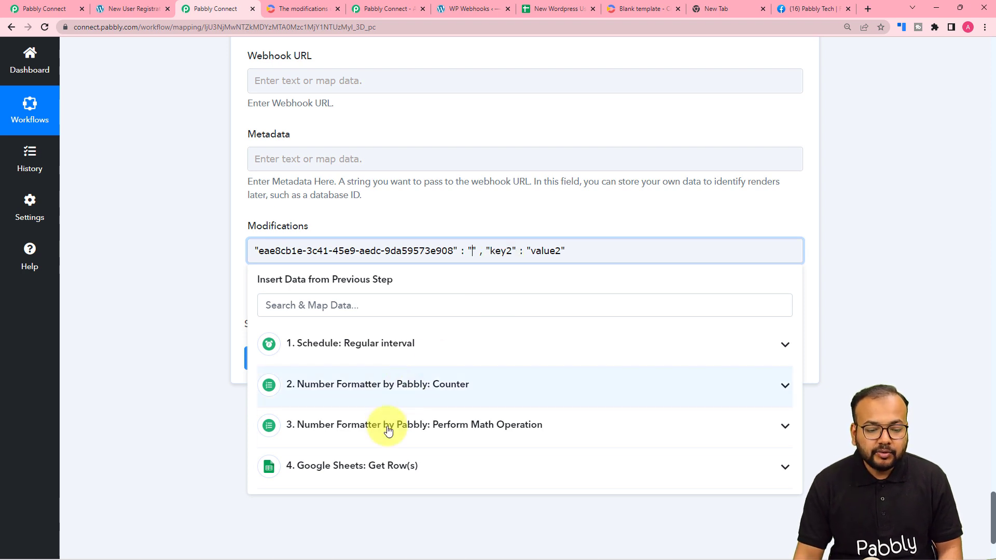
left_click(332, 465)
scroll(303, 461, "down", 2)
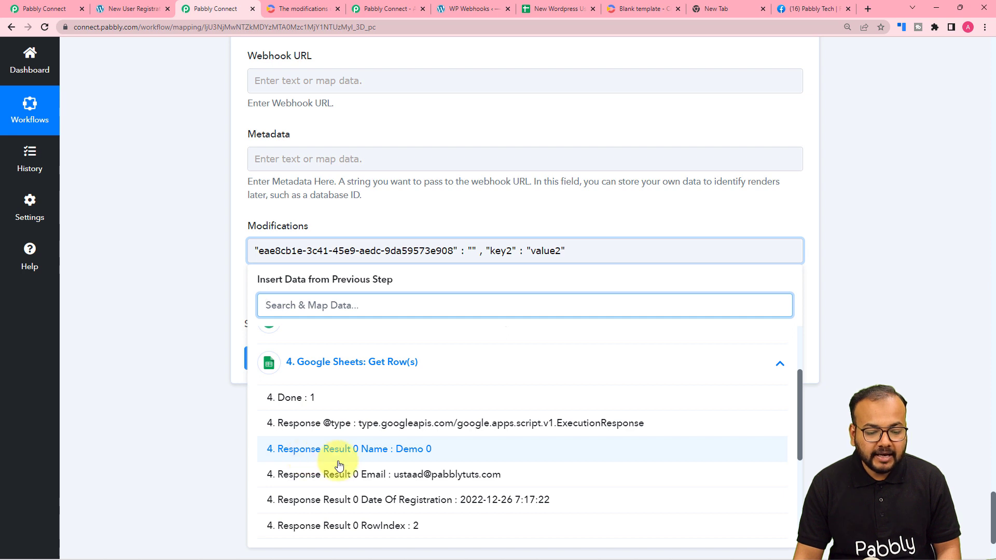
left_click(399, 449)
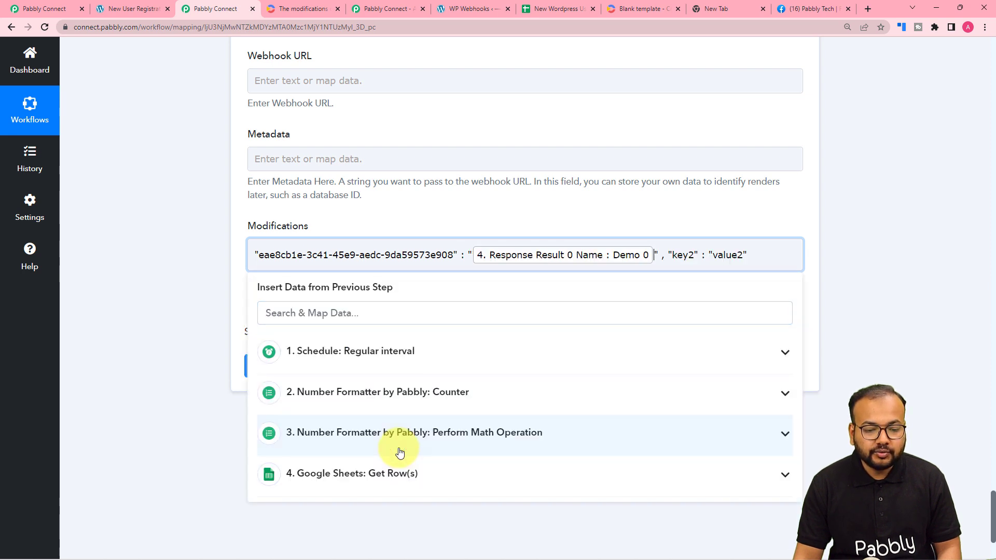
left_click(163, 286)
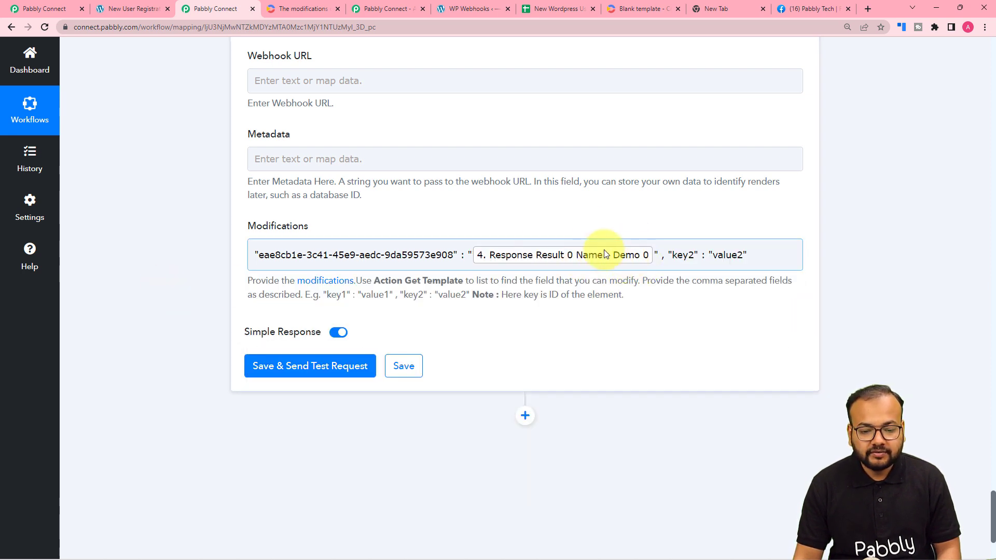
- Replace key2 in Modifications with the User 2 element ID d5812817-a1ff-4264-b7f1-bf3666e1e294, copied from Creatomate's API example
left_click(696, 258)
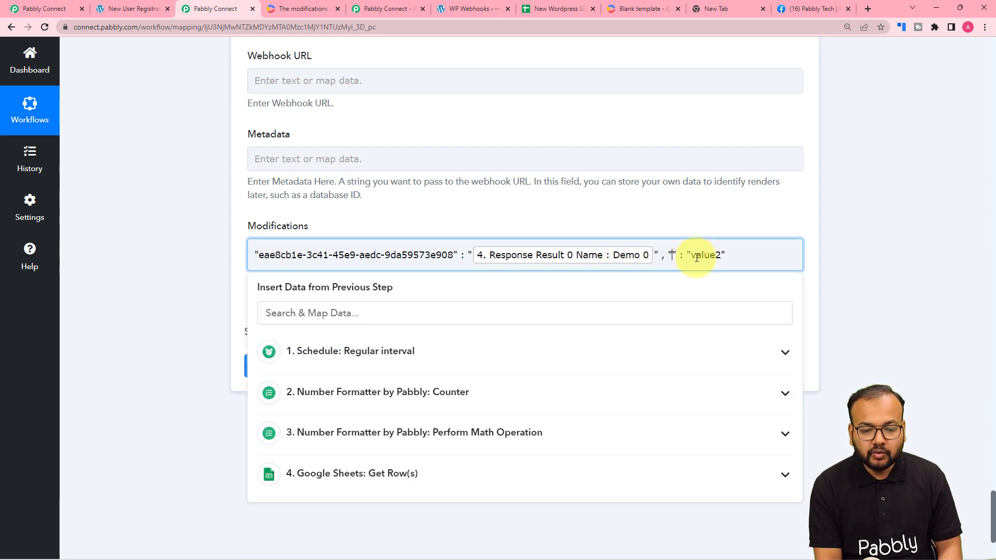
left_click(641, 9)
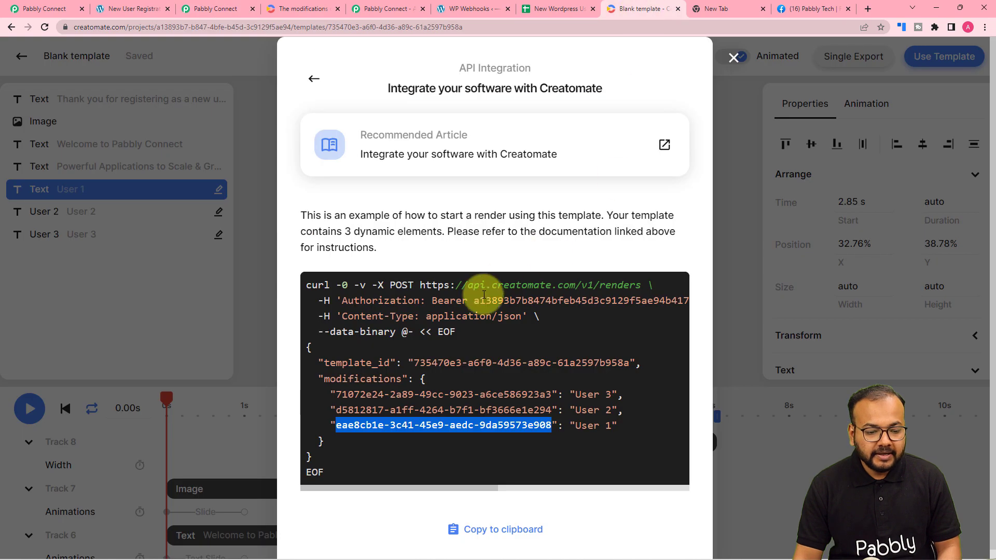
left_click_drag(334, 410, 550, 413)
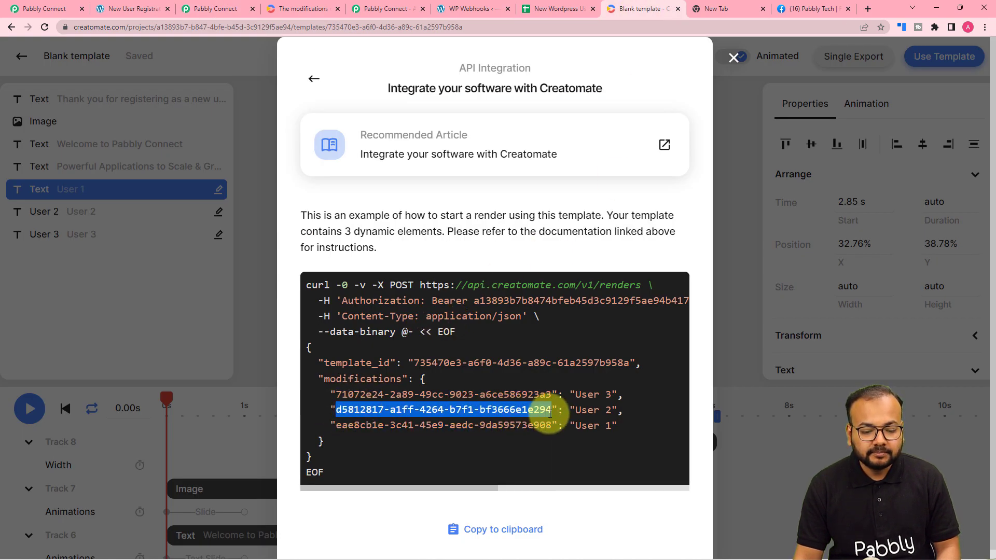
left_click(215, 8)
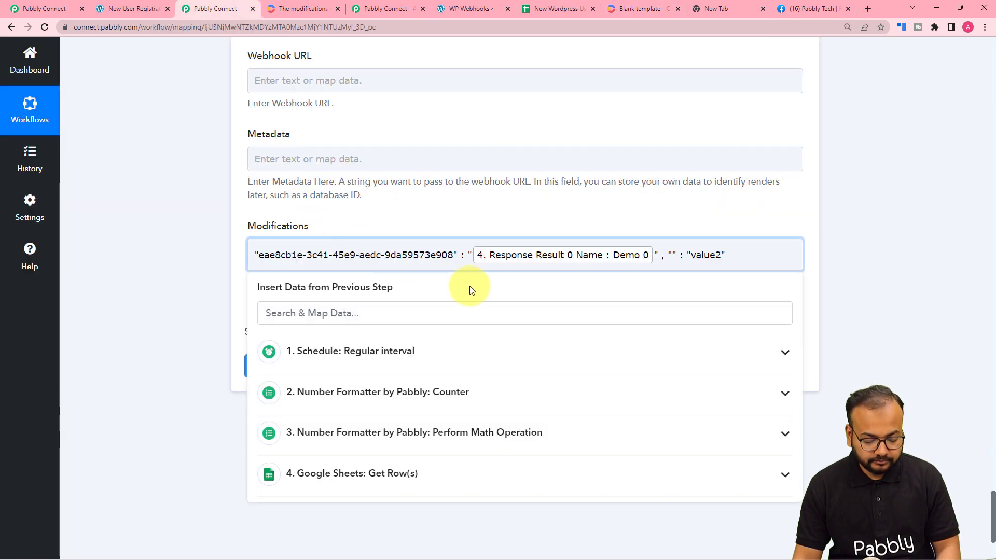
key("ctrl+v")
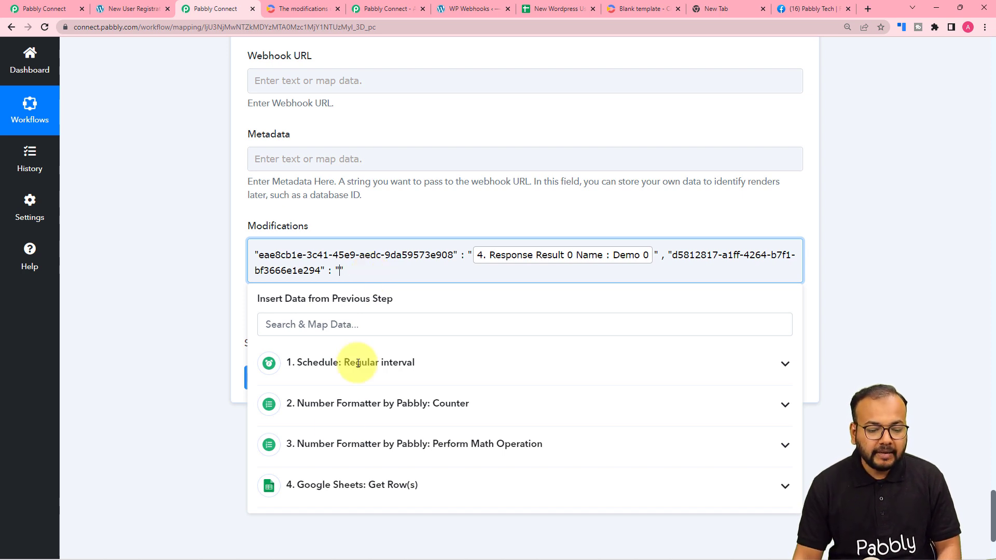
- Map Response Result 1 Name from the Google Sheets Get Row(s) step as the value of the User 2 key
left_click(299, 484)
scroll(317, 488, "down", 2)
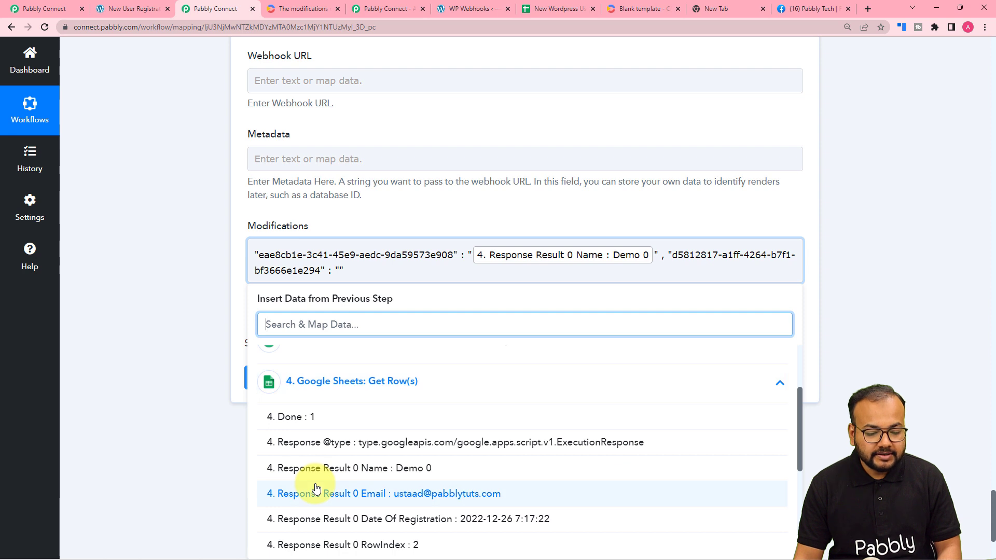
scroll(317, 487, "down", 2)
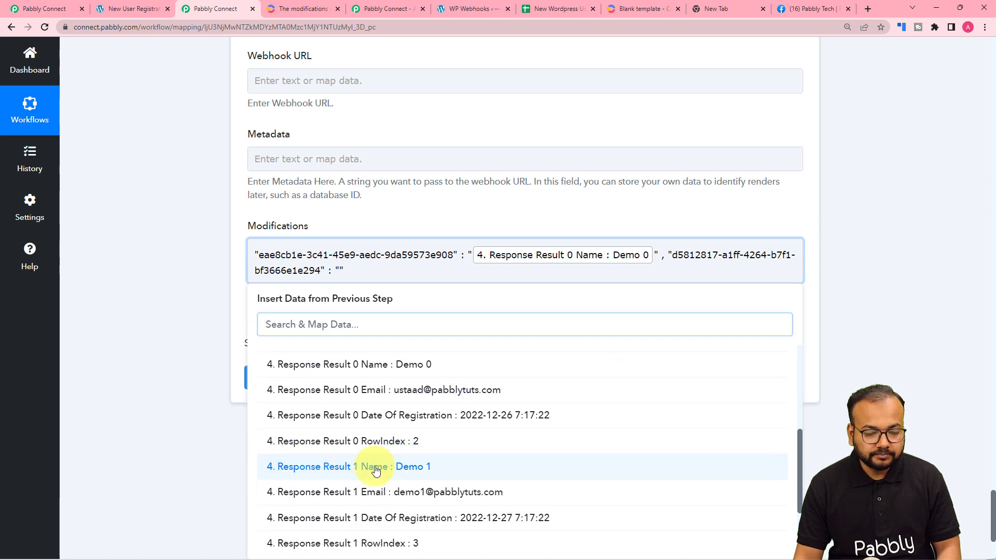
left_click(375, 467)
left_click(191, 301)
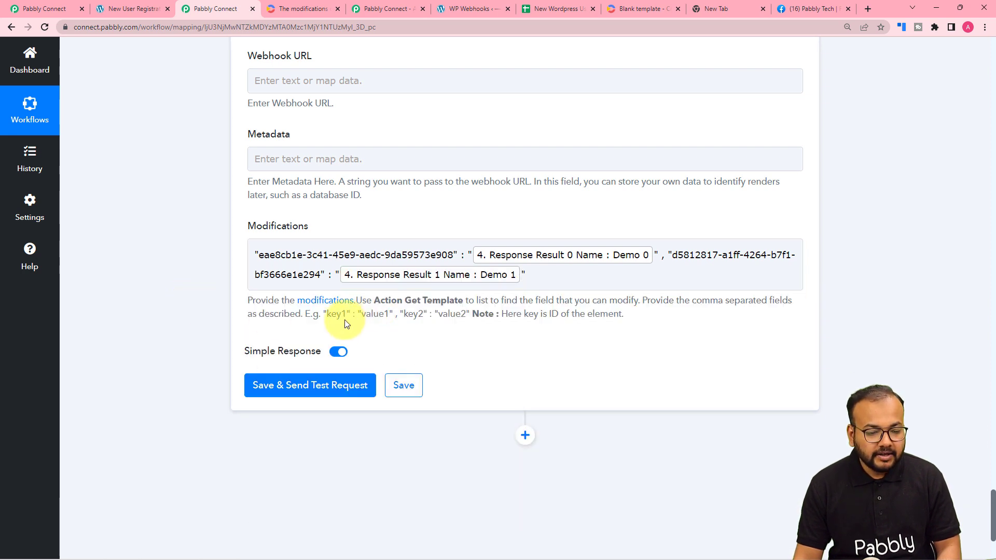
- Add a third comma-separated Modifications pair with key 71072e24-2a89-49cc-9023-a6ce586923a3 and the mapped Response Result 2 Name as its value
left_click_drag(323, 316, 389, 317)
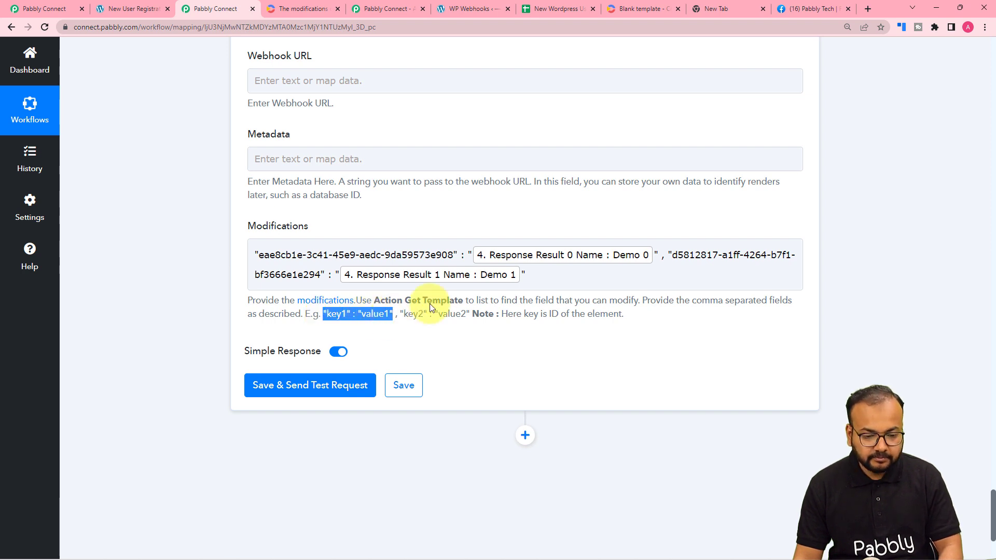
left_click(526, 274)
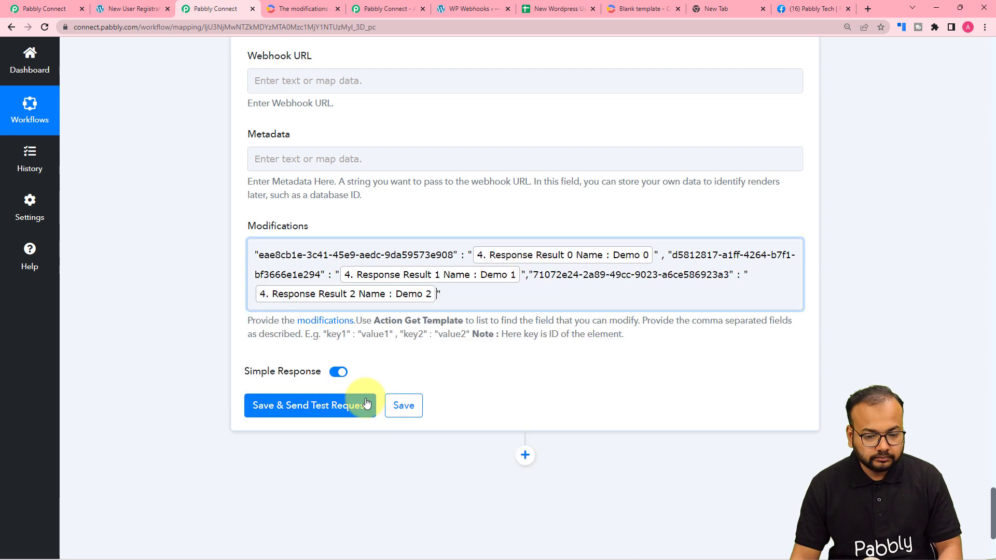
left_click(194, 288)
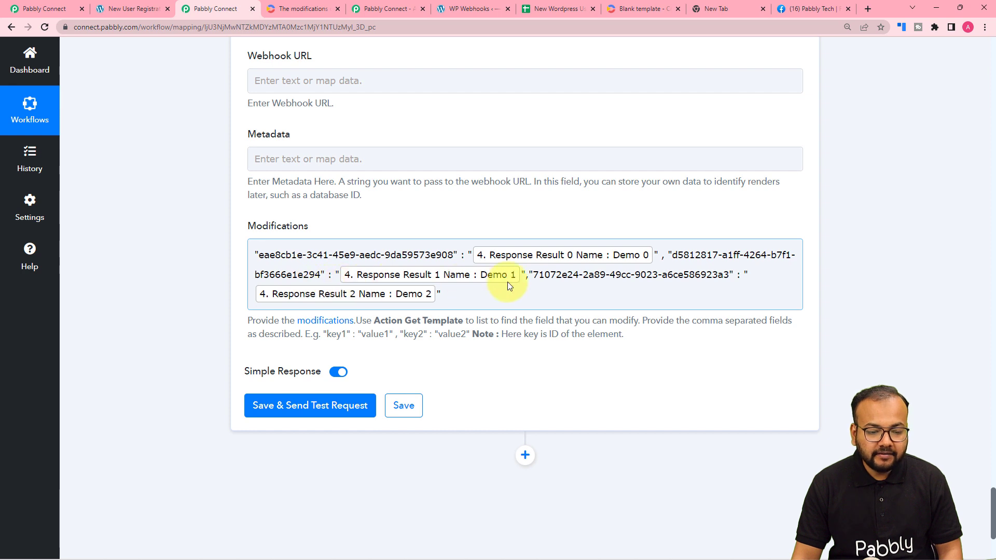
- Save the Creatomate render action, send its test request, and expand the returned 0 Url value to show the full link
scroll(497, 291, "down", 2)
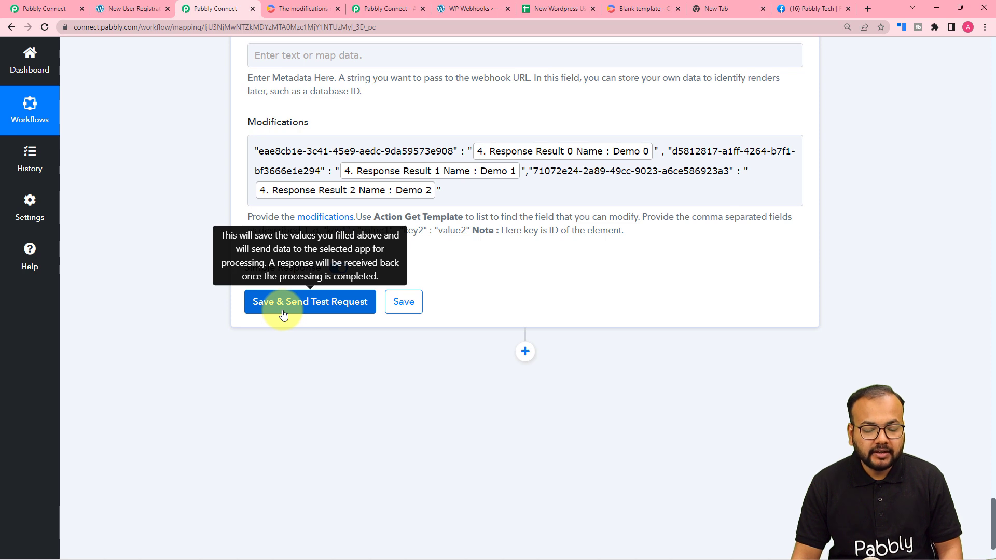
left_click(250, 302)
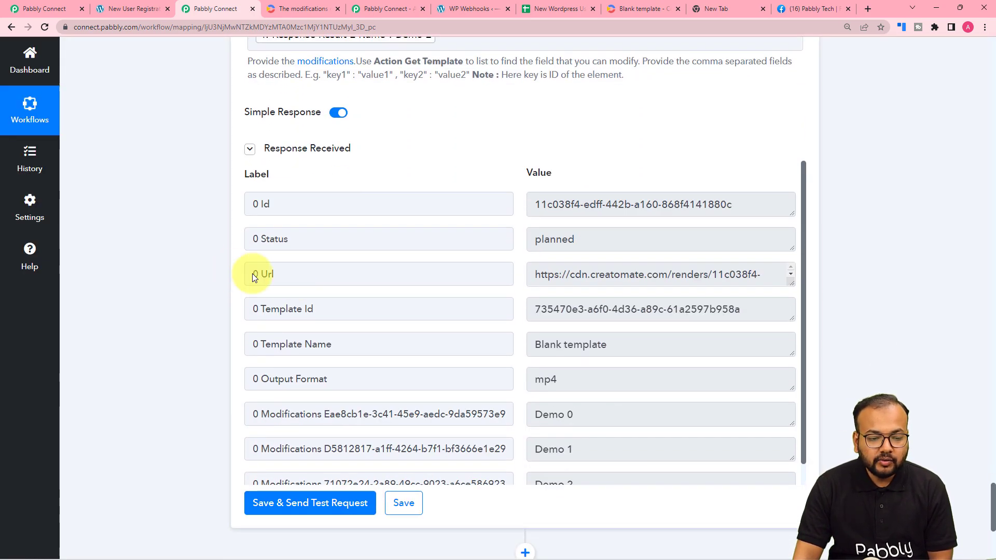
left_click(787, 280)
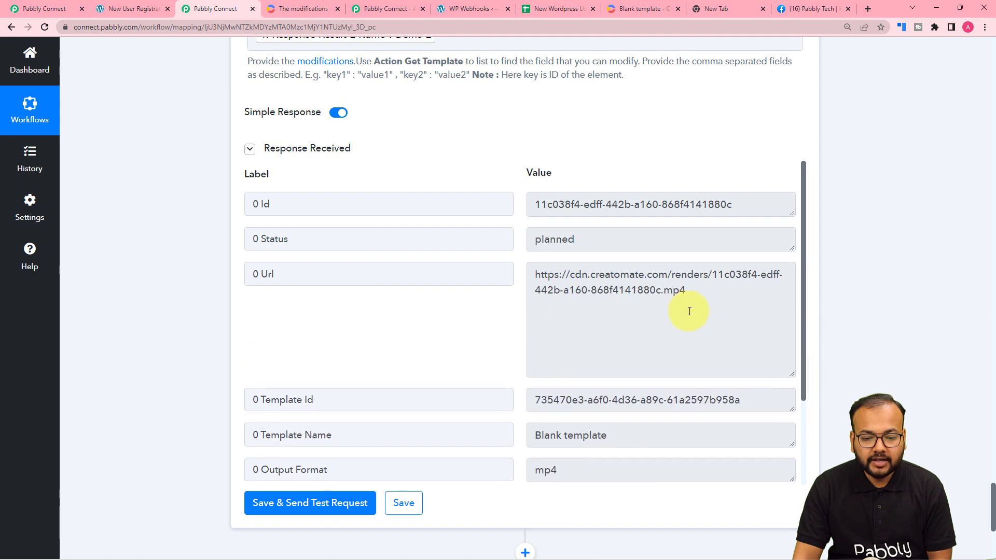
- Open the rendered video's URL, pause it on the user names, and compare them with the New Wordpress Users sheet
left_click_drag(689, 295, 539, 278)
right_click(548, 292)
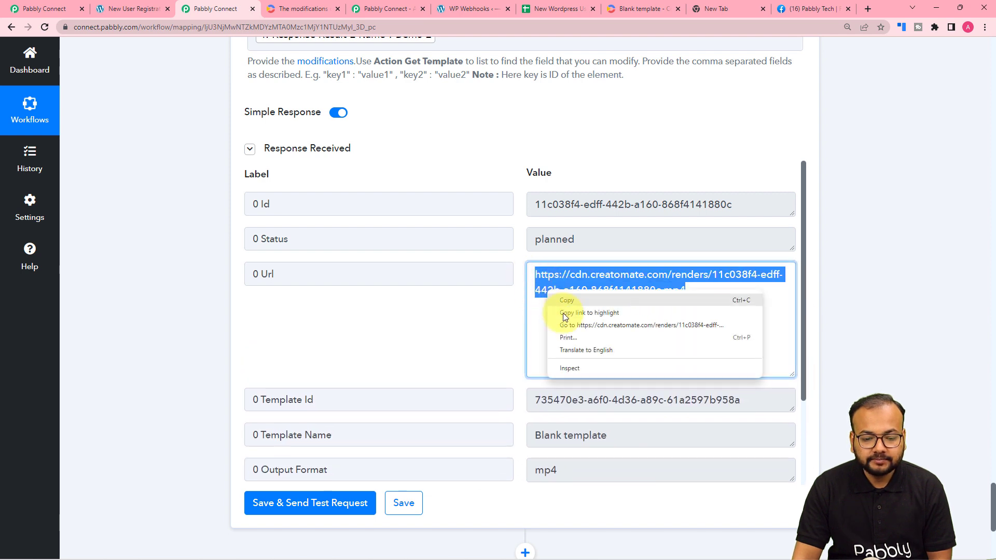
left_click(564, 324)
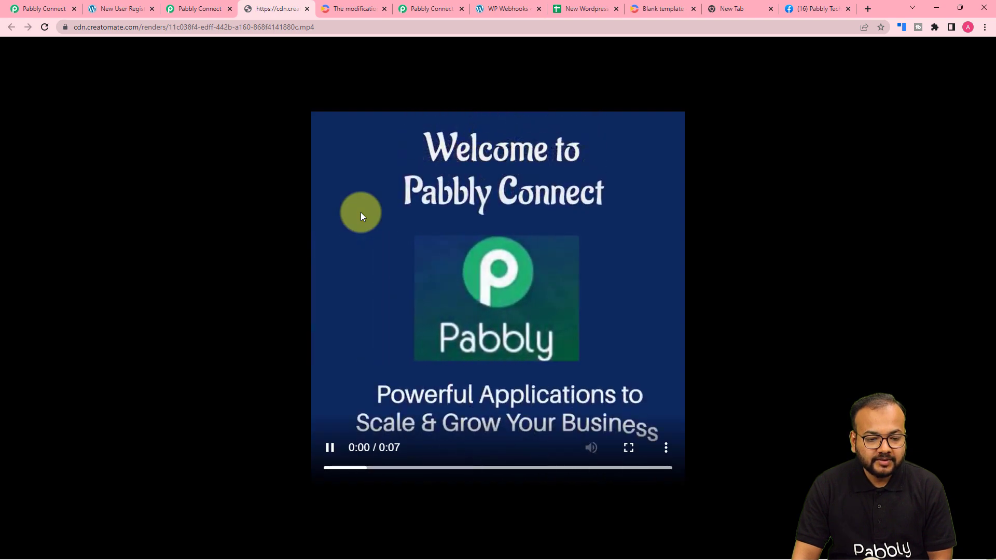
left_click(359, 266)
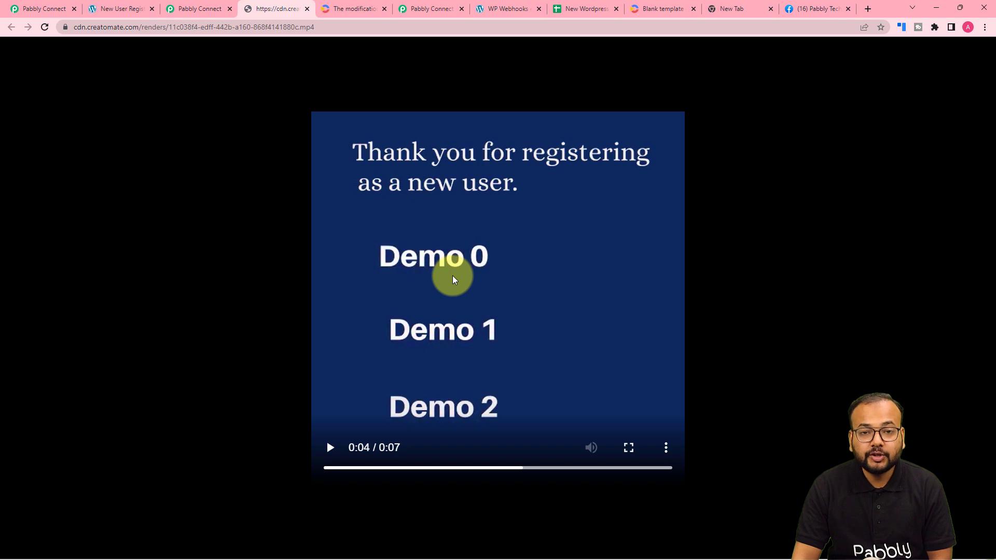
left_click(576, 10)
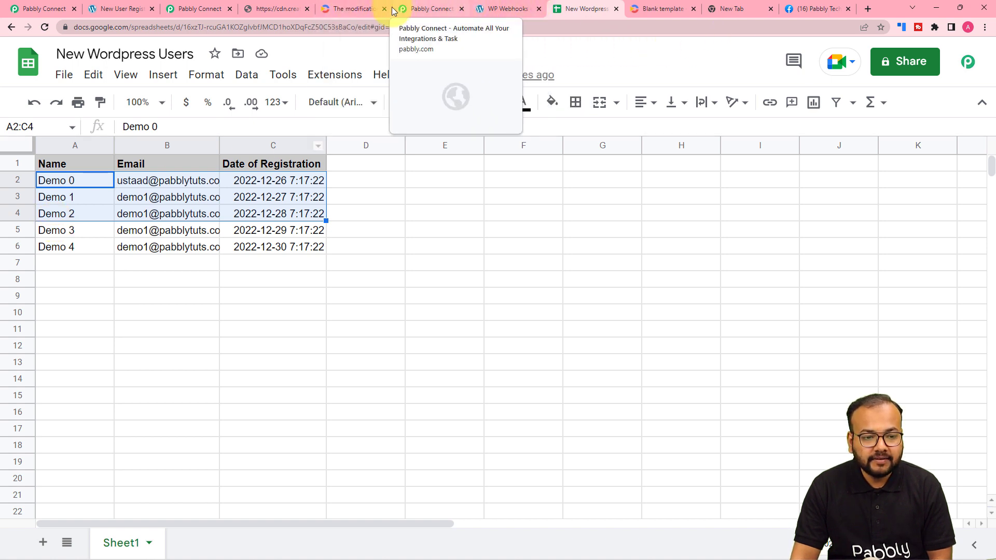
- Replay the rendered Creatomate video to check its ending and opening scenes
left_click(275, 9)
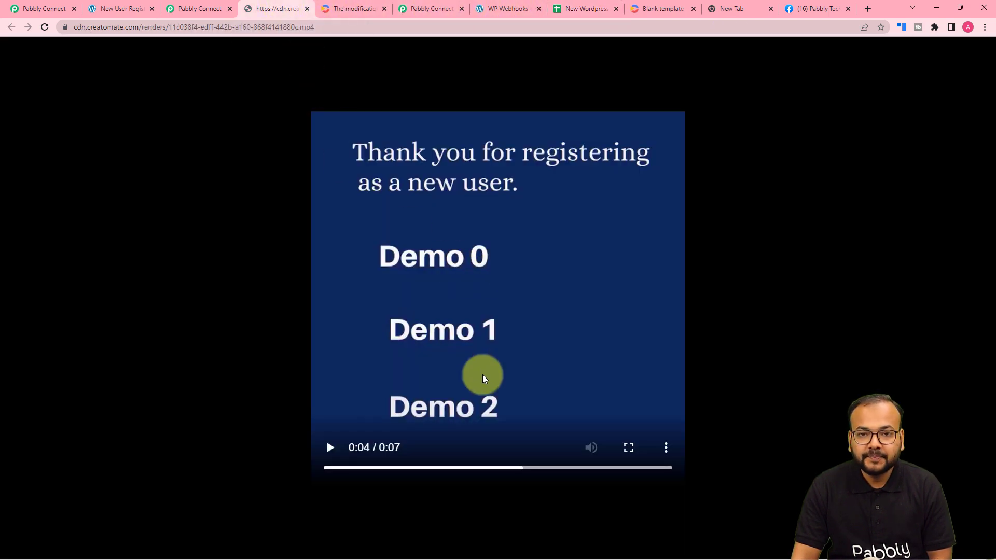
left_click(588, 356)
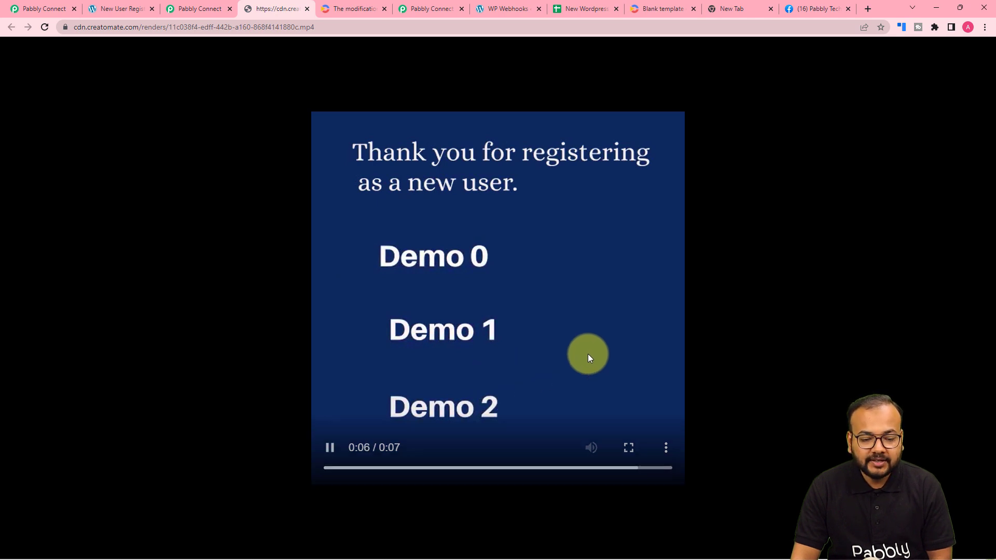
left_click(572, 351)
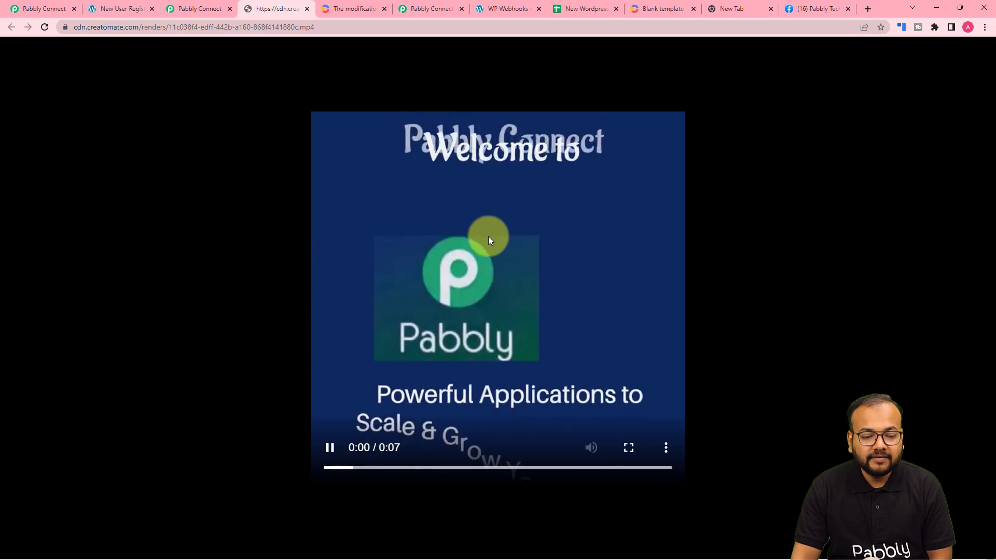
- Add an action after the Creatomate render in the workflow, using Facebook Groups with the Post Video event
left_click(207, 9)
scroll(183, 184, "down", 5)
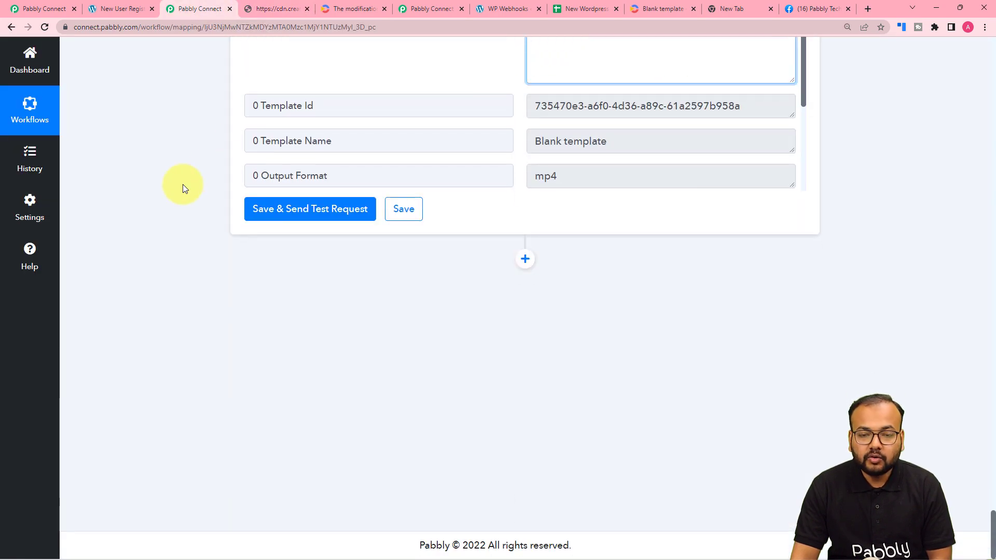
left_click(524, 259)
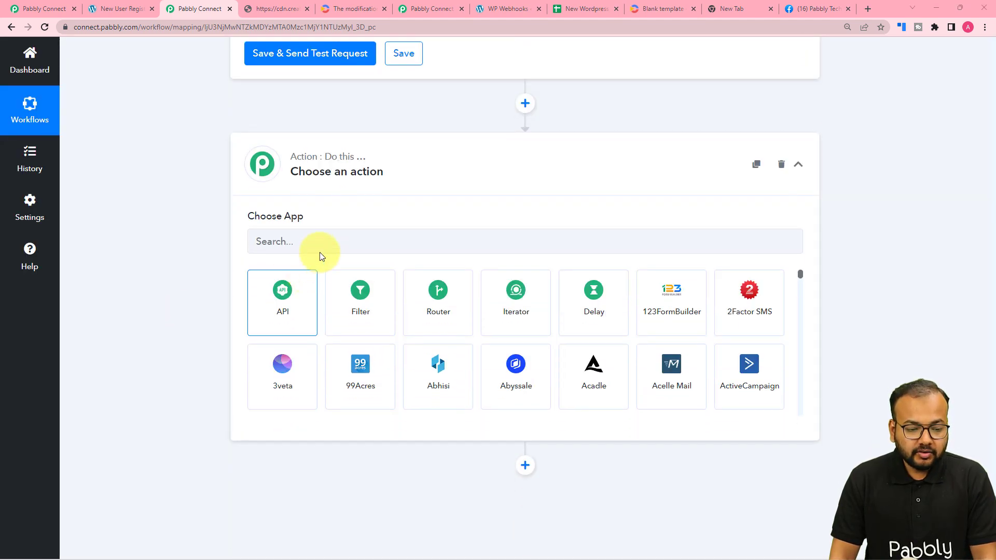
left_click(323, 239)
type("facee")
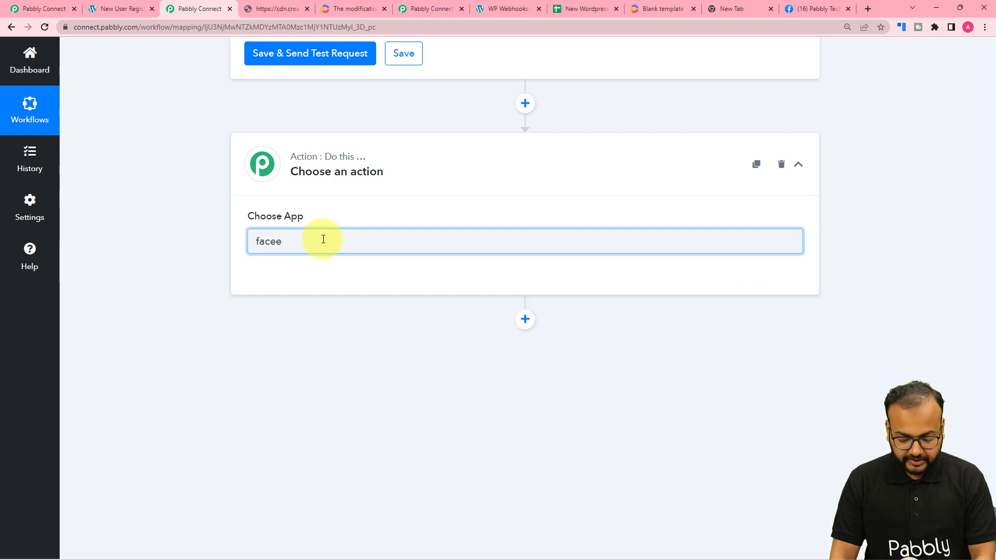
key("BackSpace")
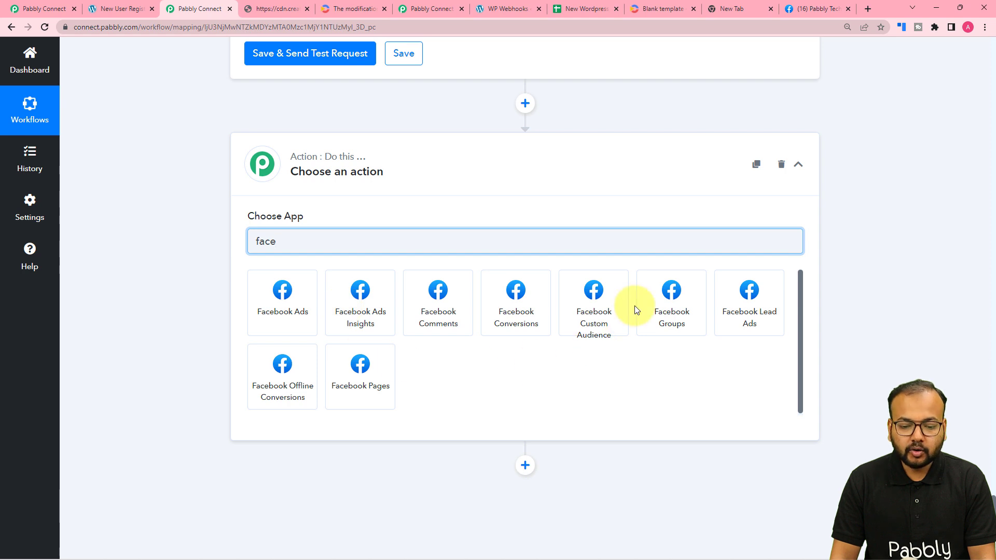
left_click(679, 326)
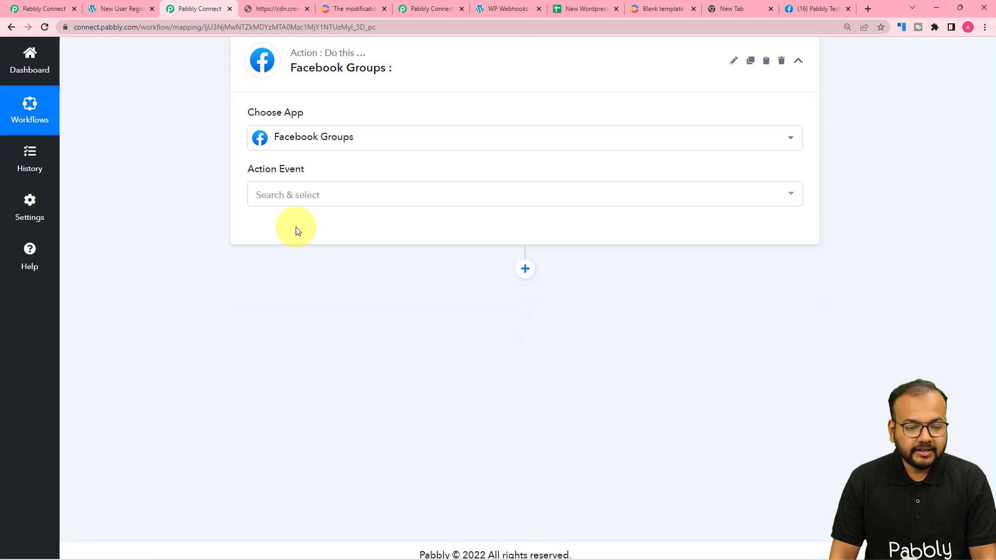
left_click(305, 195)
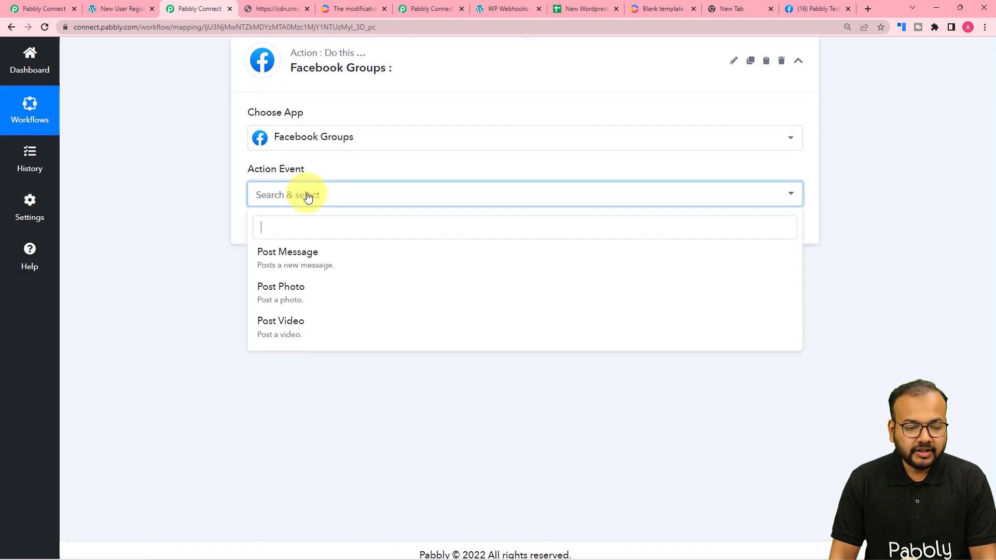
left_click(303, 330)
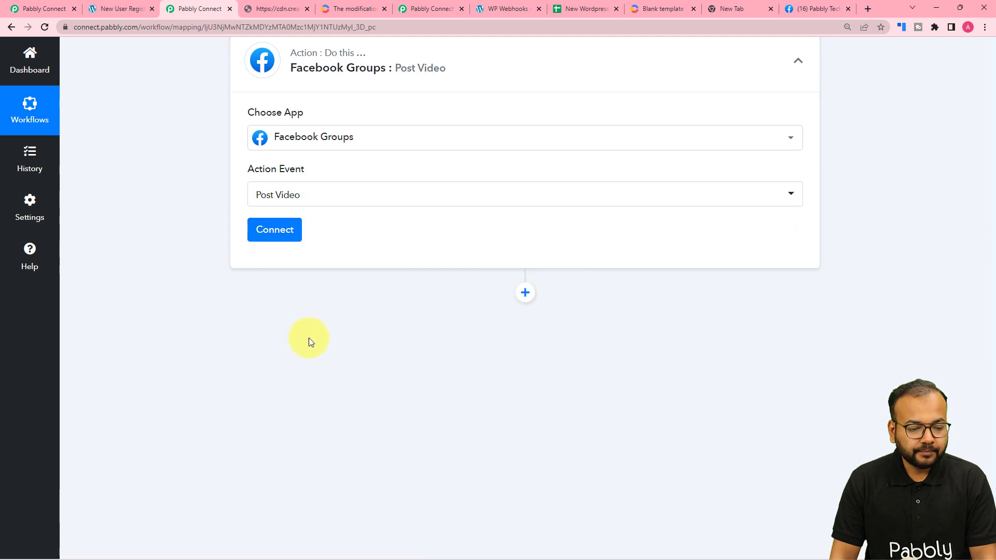
- Connect the action through a new Facebook Groups connection and authorise it with the previously linked Facebook settings
left_click(275, 233)
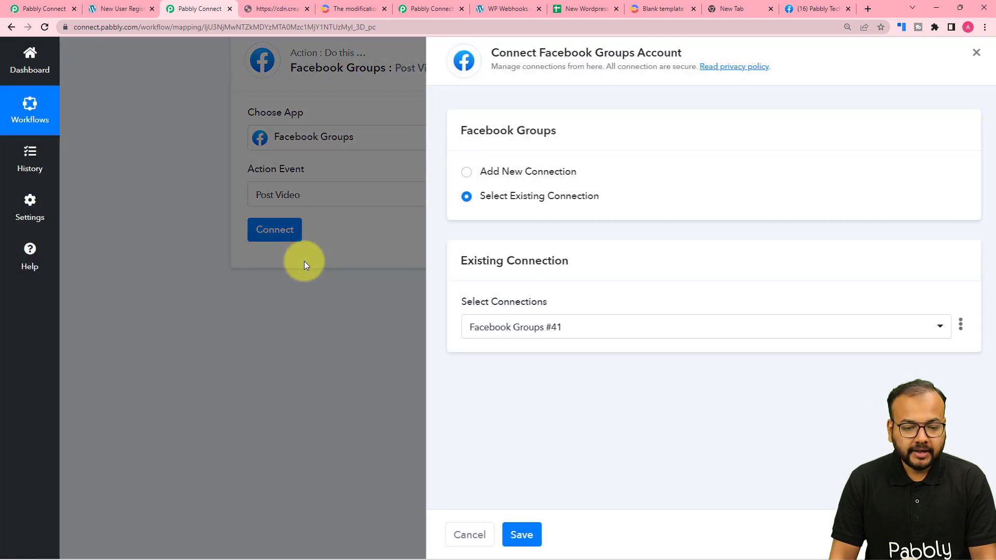
left_click(458, 173)
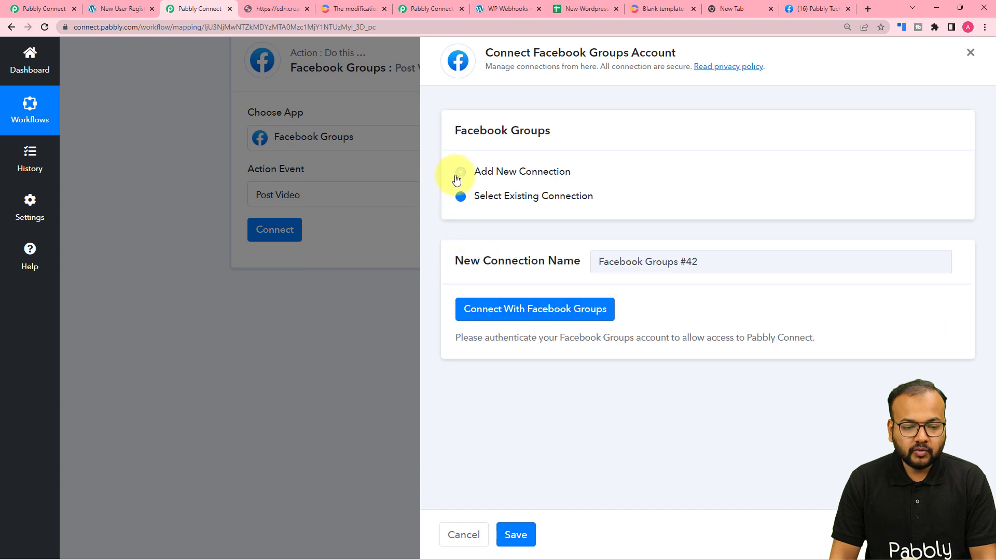
left_click(488, 309)
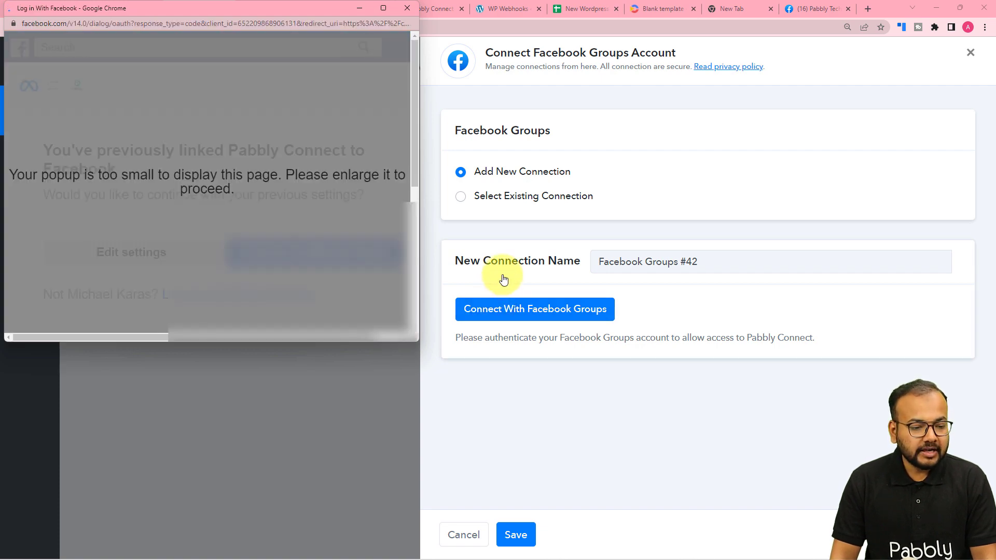
left_click(389, 8)
left_click(551, 247)
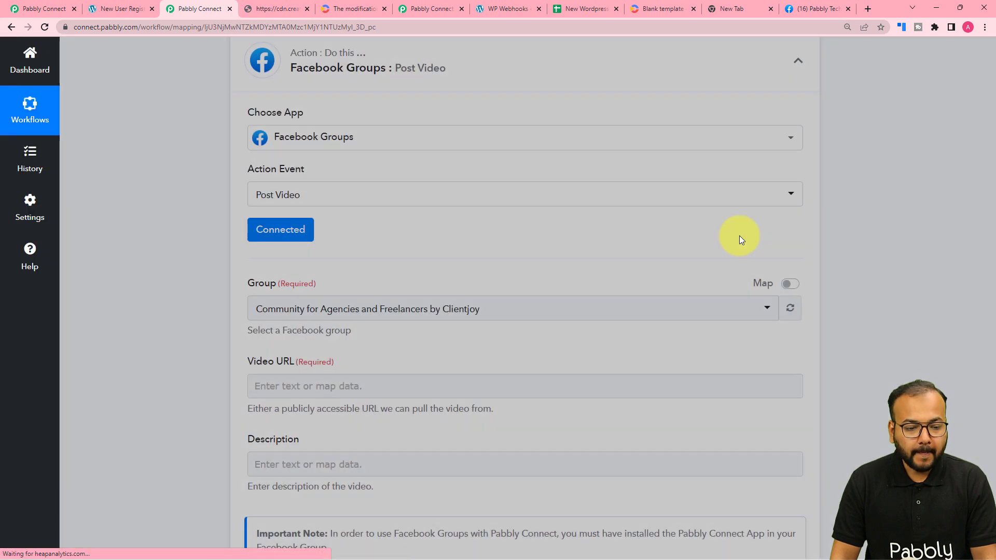
- Check the target group's name on Facebook and set the action's Group to Pabbly Tech
scroll(190, 258, "down", 1)
scroll(190, 257, "down", 3)
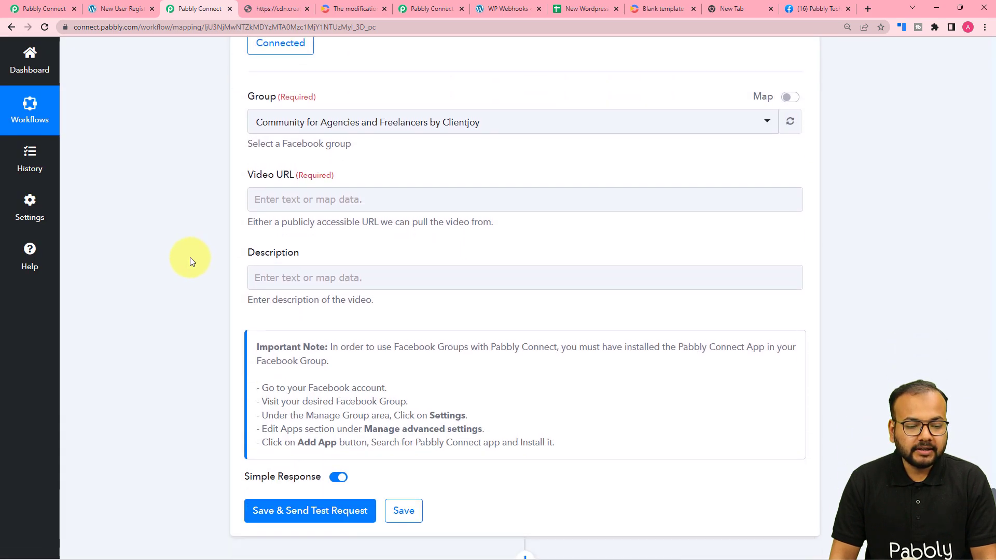
left_click(798, 9)
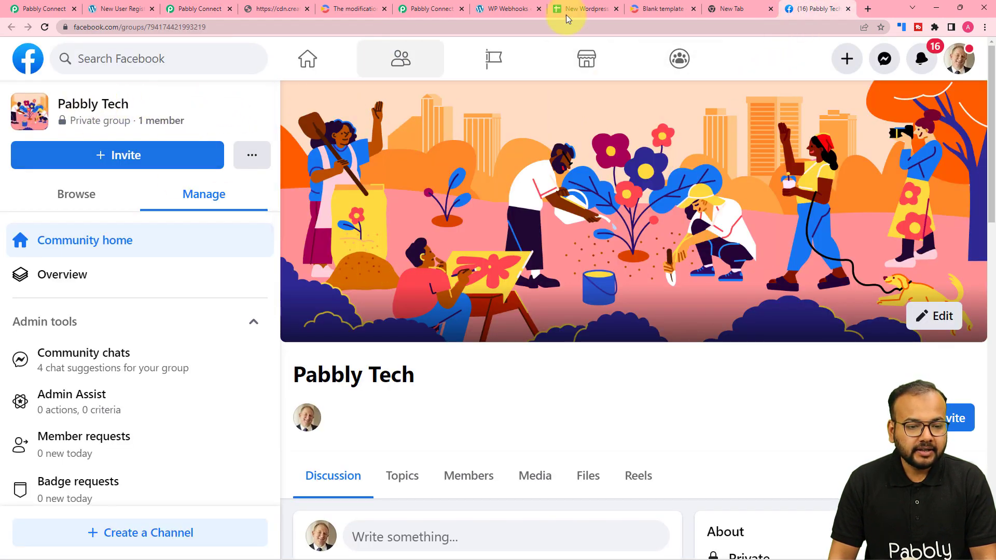
left_click(437, 9)
left_click(189, 9)
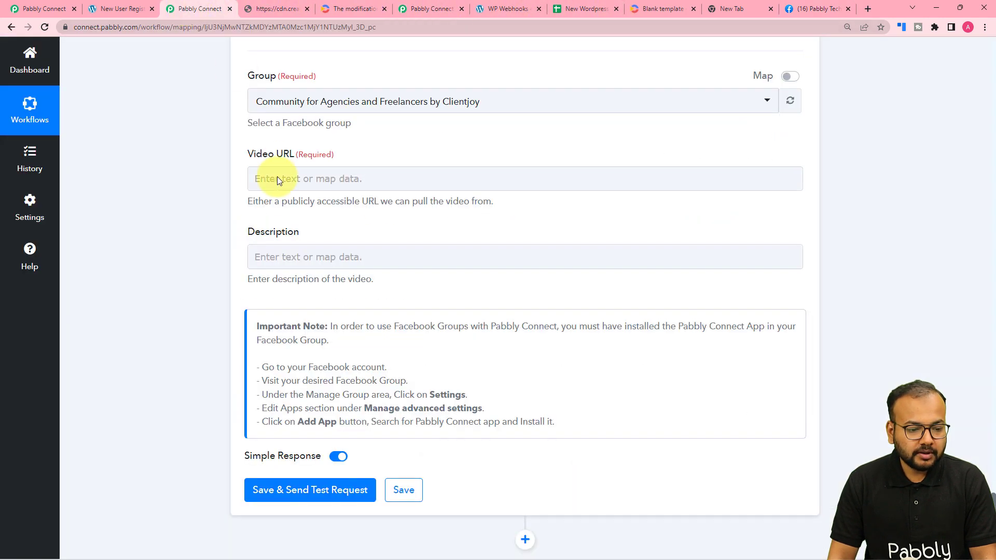
left_click(299, 100)
left_click(317, 238)
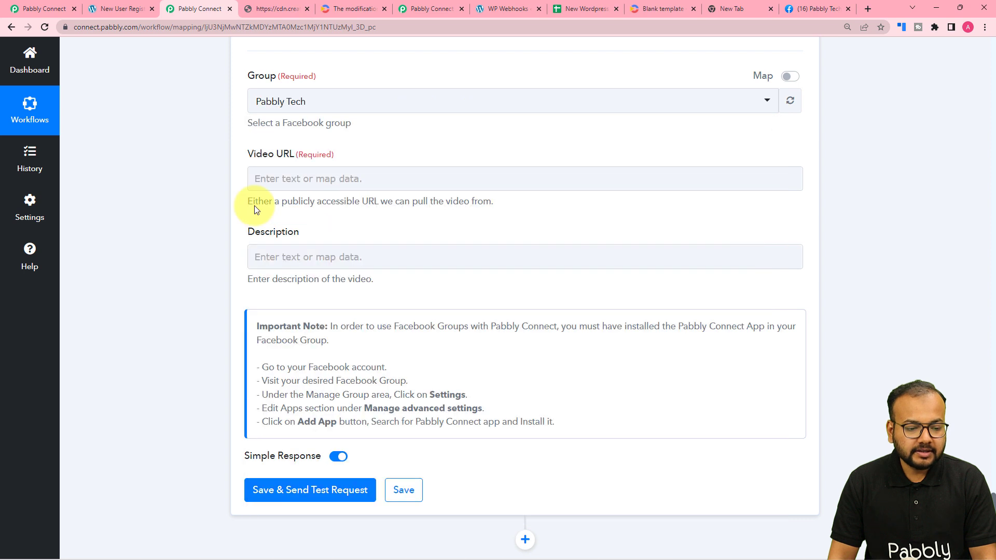
- Map the 0 Url value from the Creatomate Create Single Render step as the Video URL
scroll(198, 172, "down", 1)
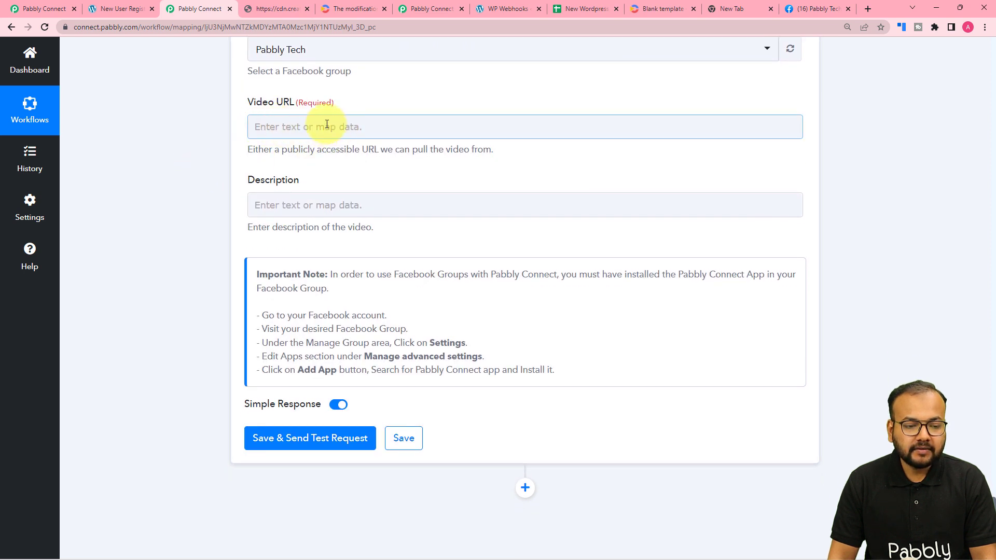
left_click(348, 131)
left_click(348, 131)
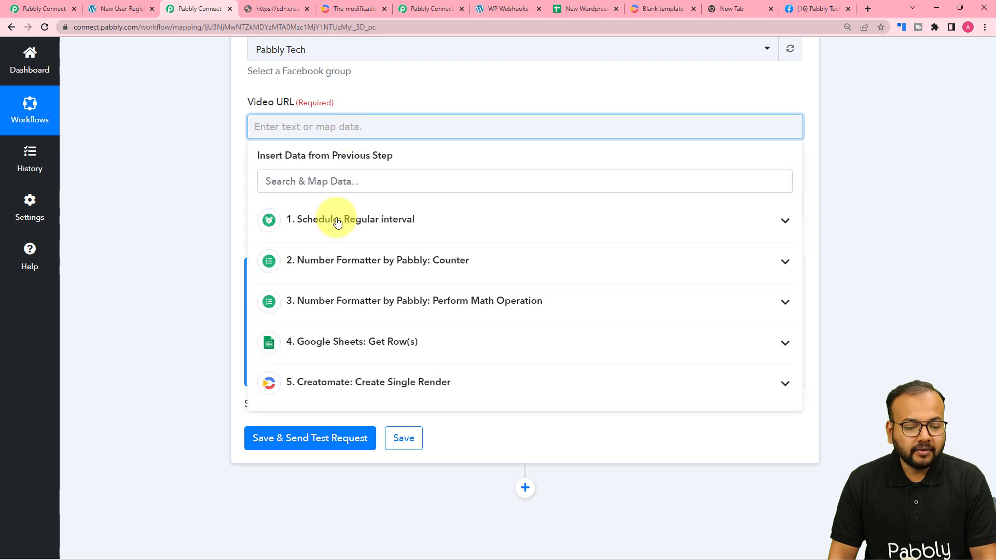
left_click(322, 390)
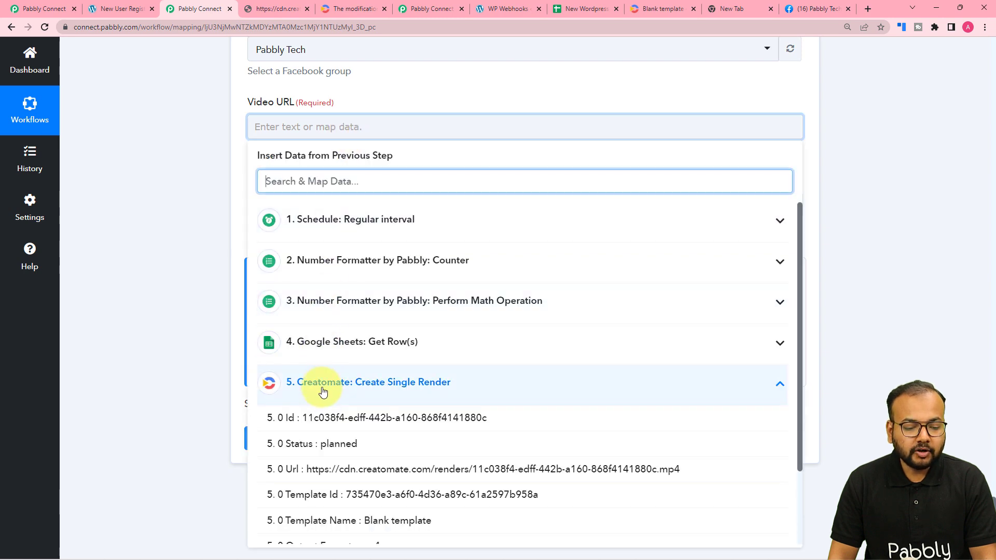
left_click(288, 469)
- Enter "New Users in our Website." as the video description
scroll(275, 217, "down", 1)
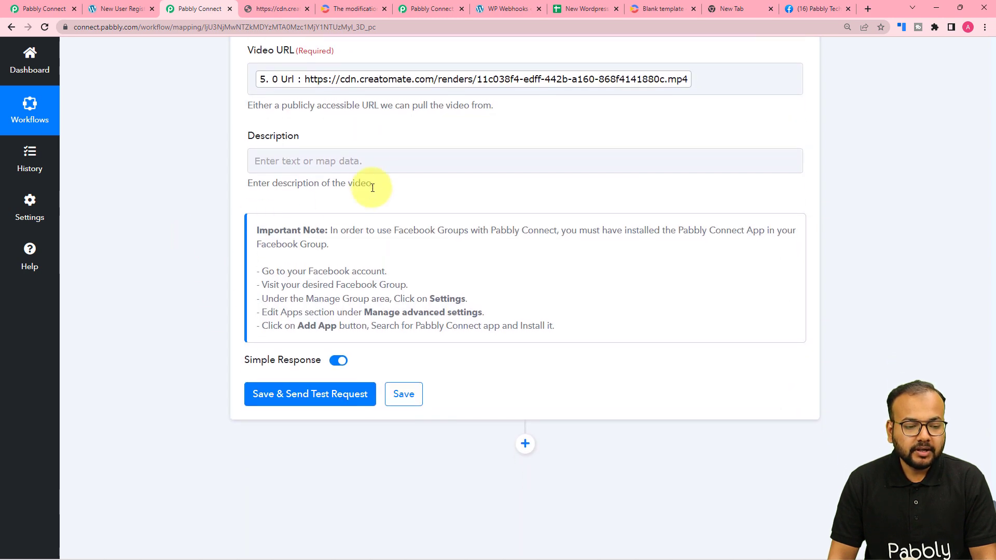
left_click(358, 161)
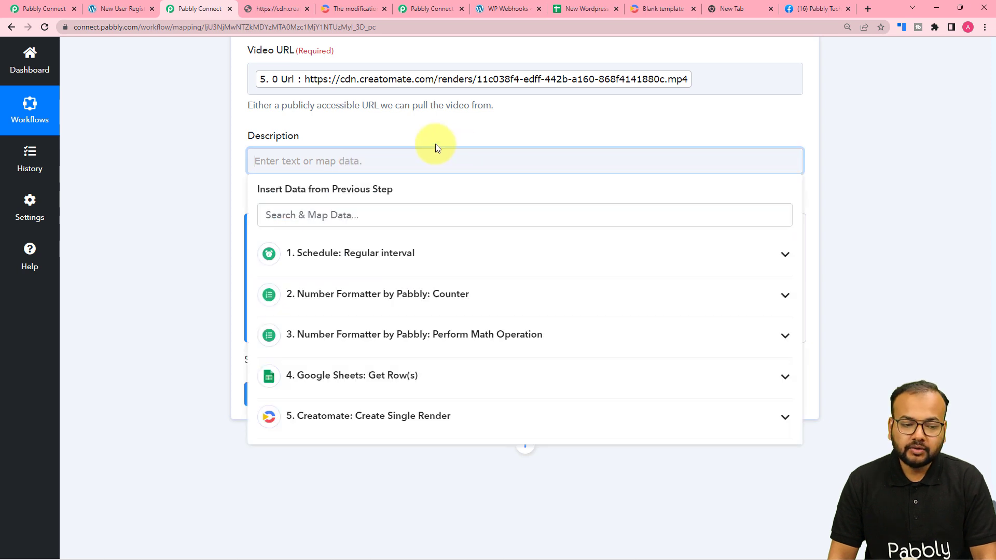
type("New User")
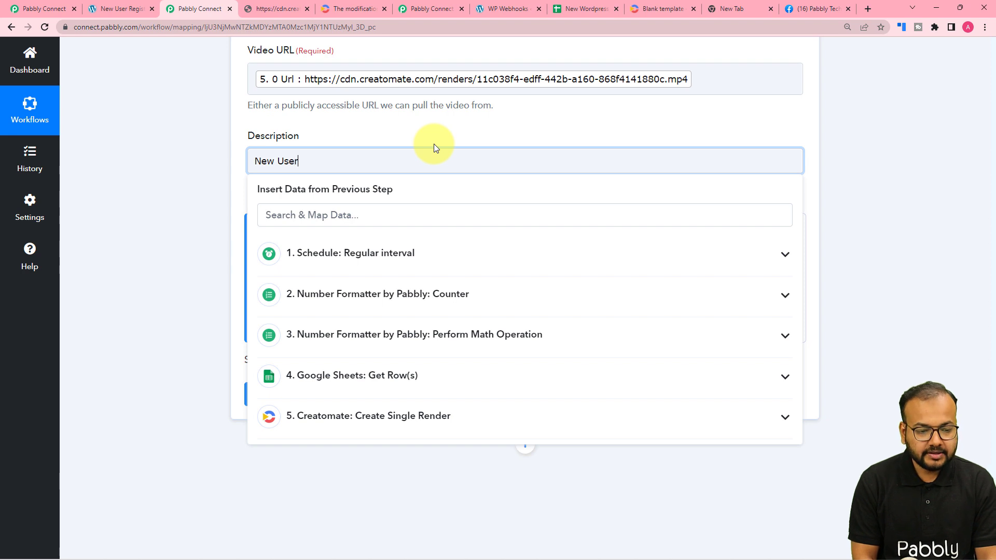
type("s in ")
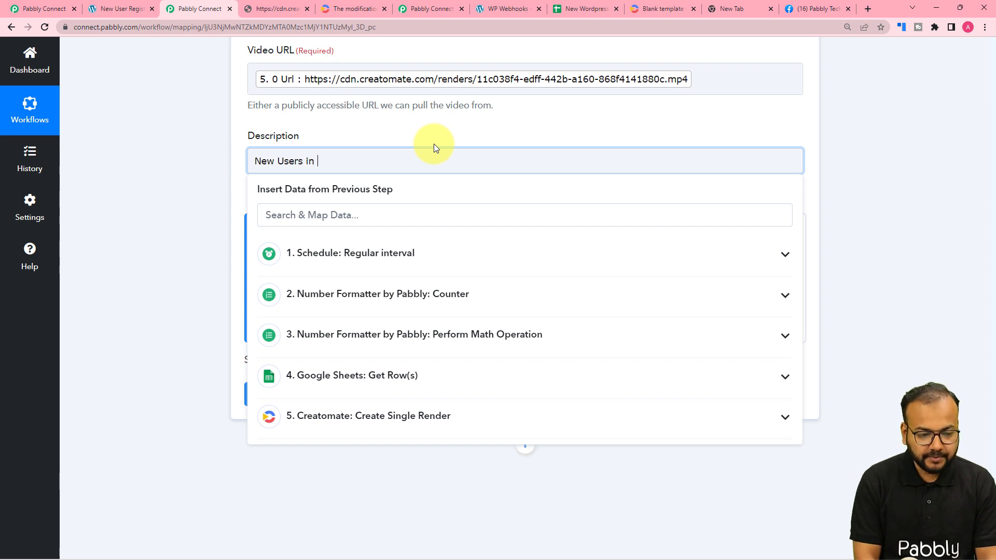
type("our Webs")
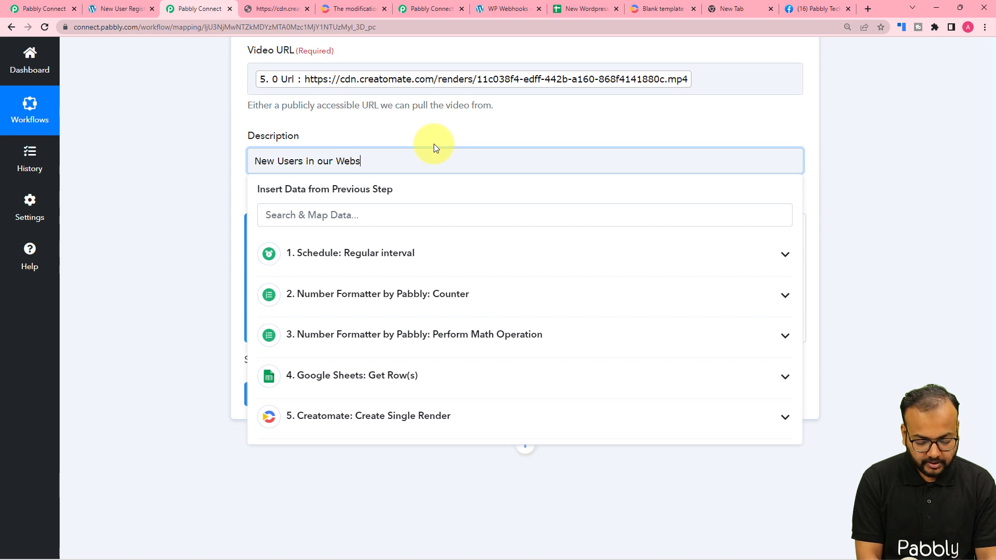
type("ite,")
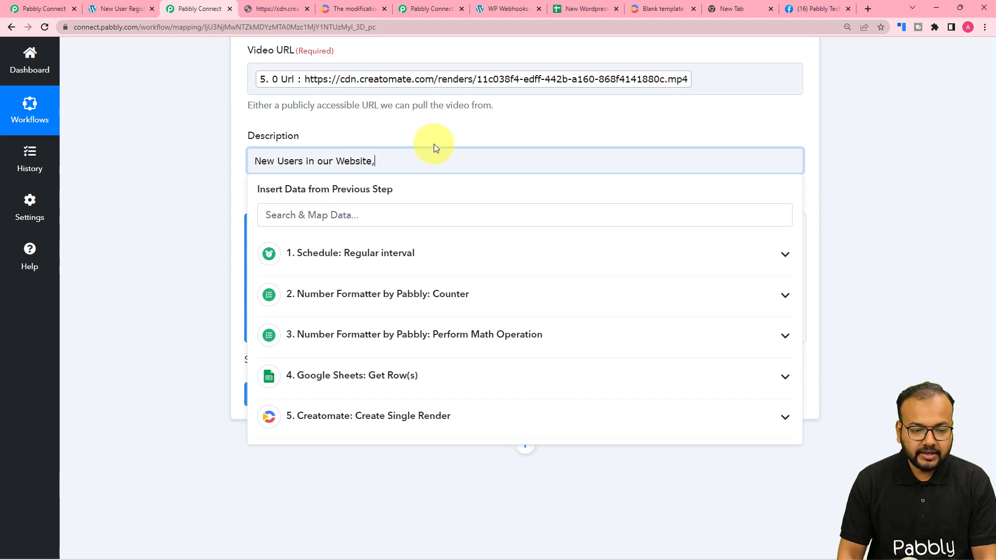
key("BackSpace")
type(".")
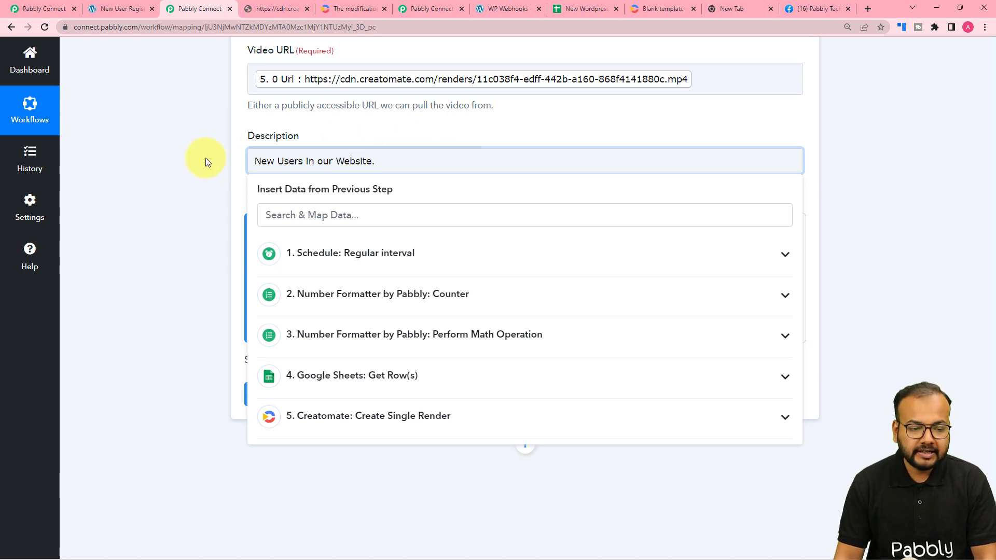
left_click(170, 110)
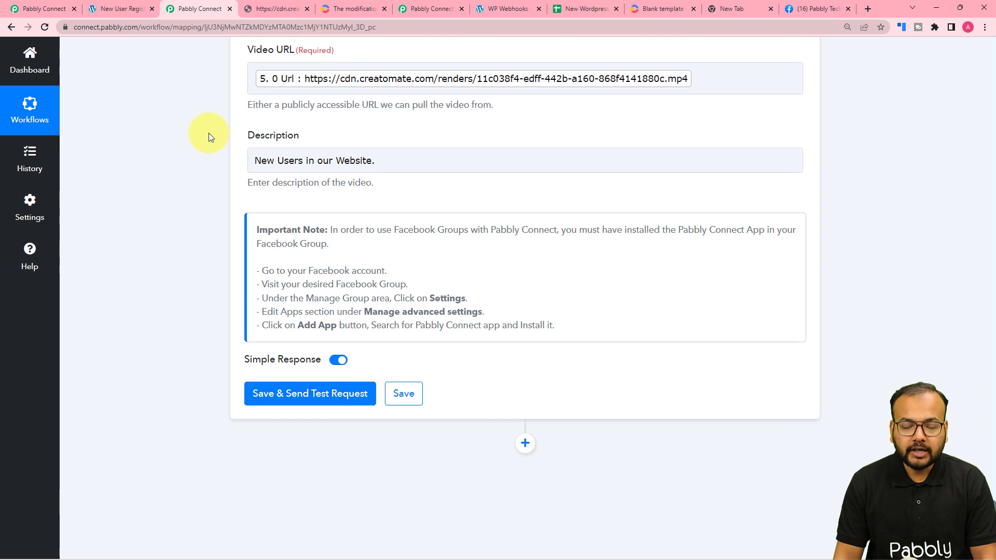
- Review the existing posts in the Pabbly Tech Facebook group, and save the Post Video action with a test request
scroll(209, 136, "down", 2)
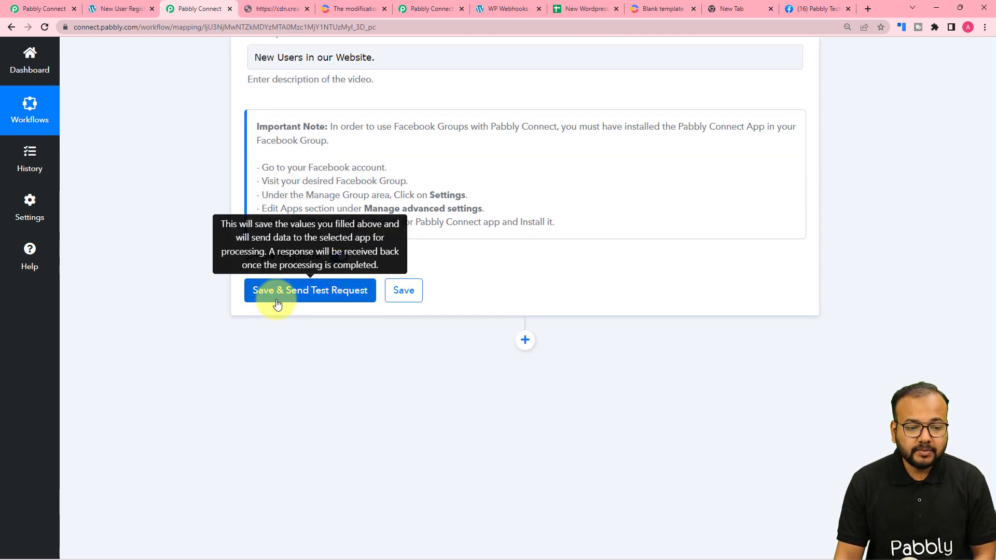
left_click(811, 13)
scroll(611, 279, "down", 8)
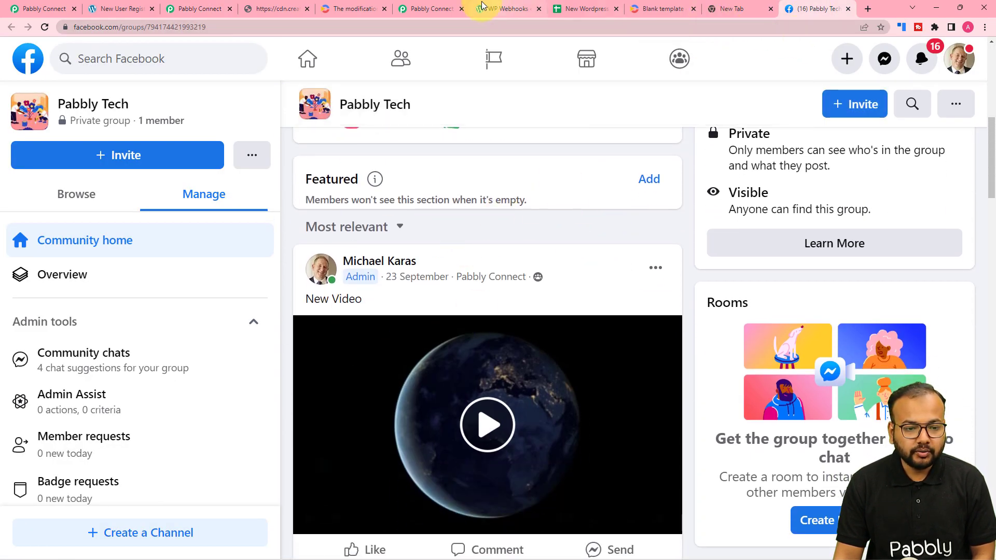
left_click(426, 8)
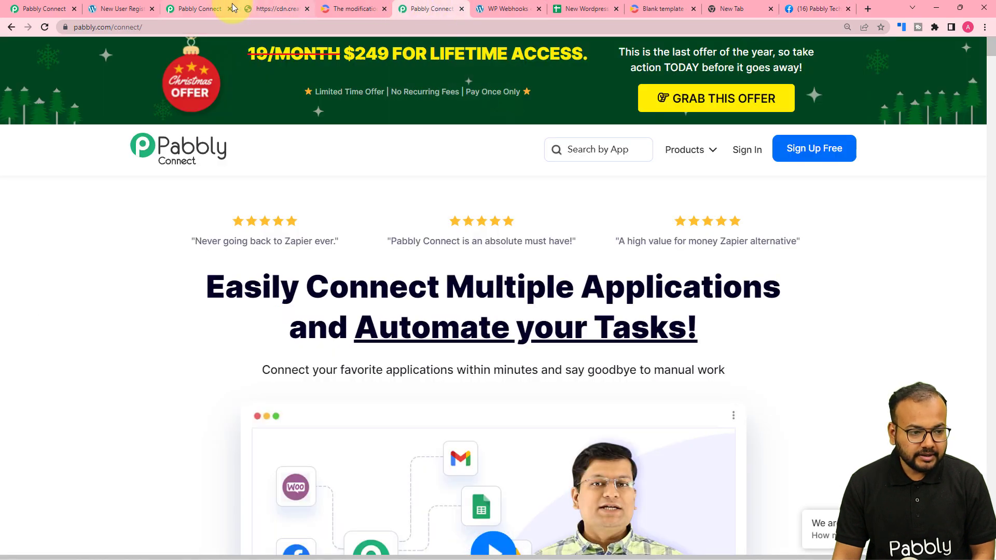
left_click(211, 8)
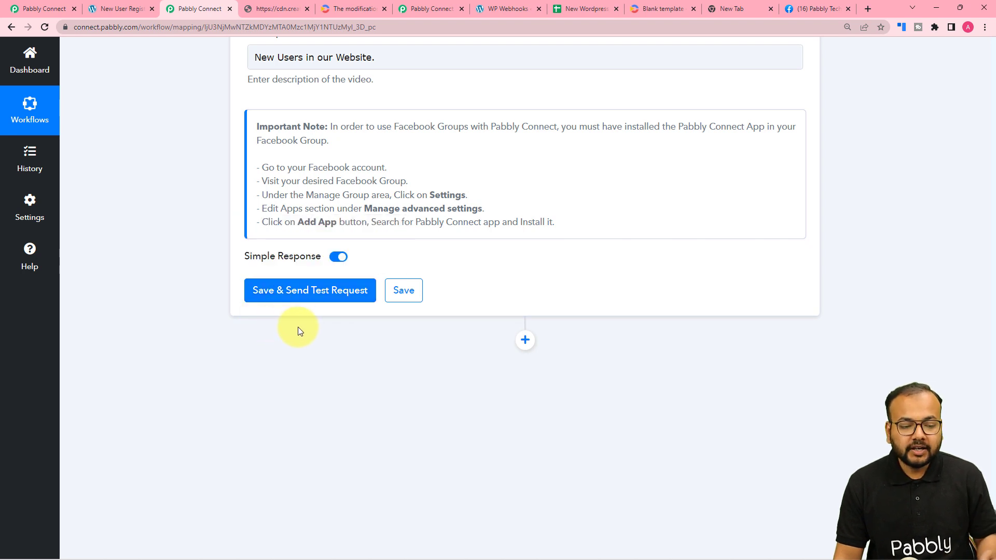
left_click(279, 293)
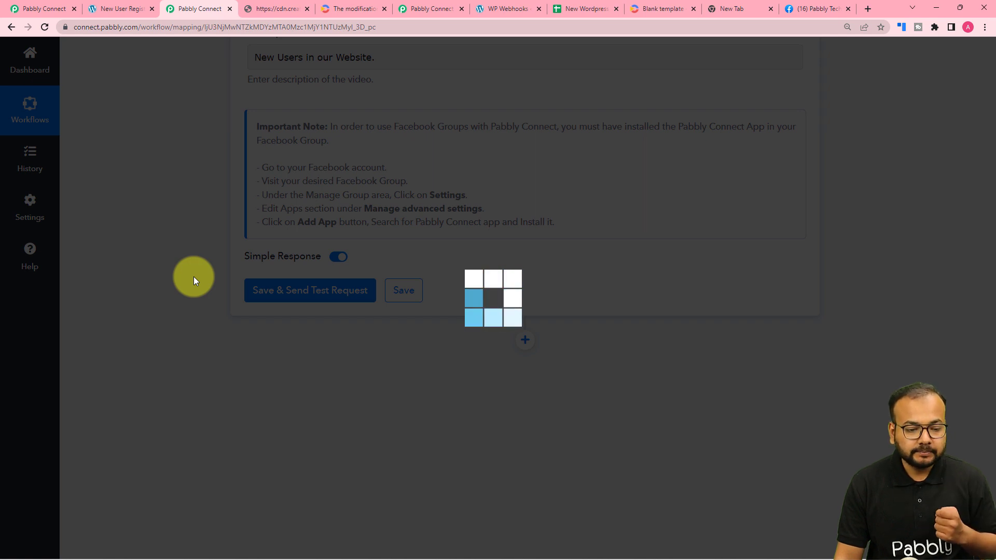
scroll(196, 312, "down", 1)
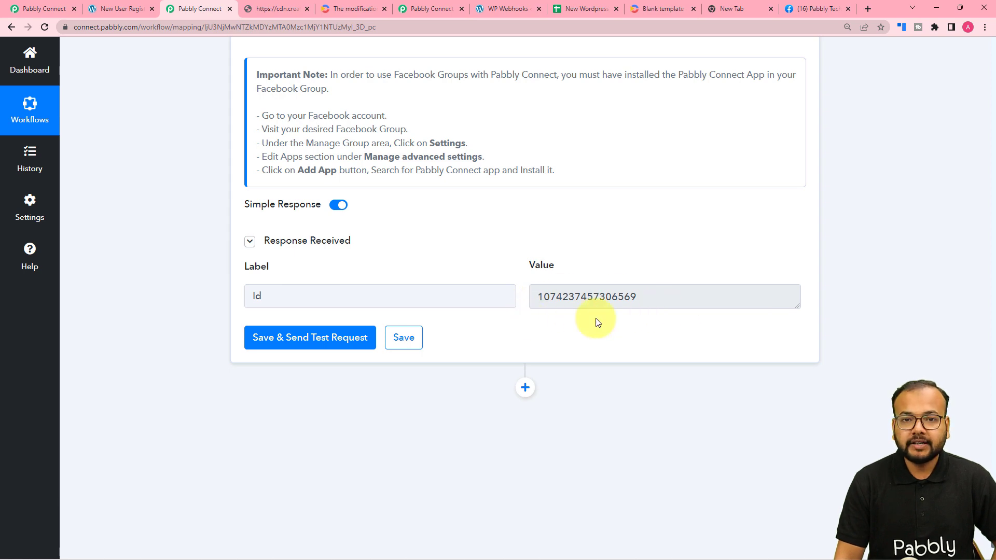
- Reload the Pabbly Tech group on Facebook, find the new "New Users in our Website." post and play its video
left_click(801, 8)
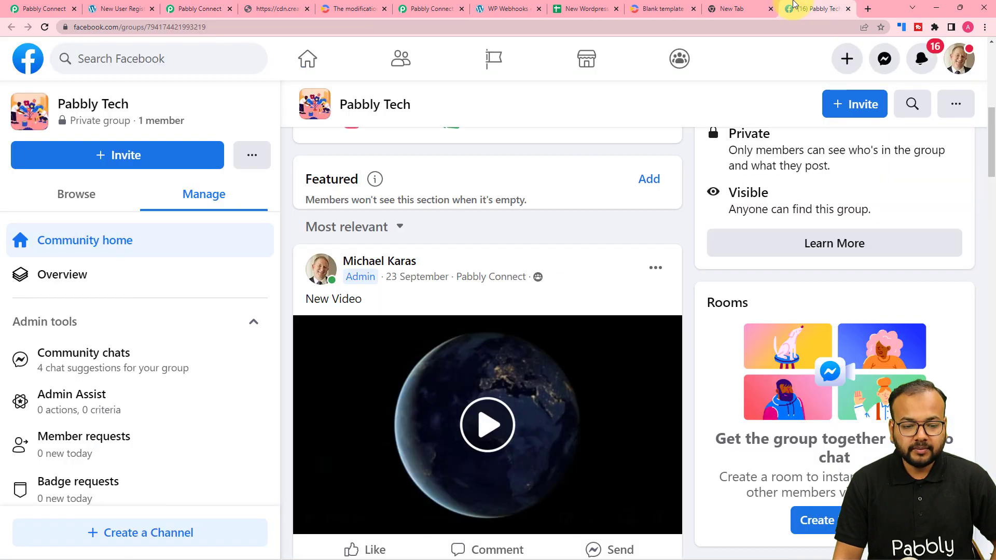
left_click(45, 27)
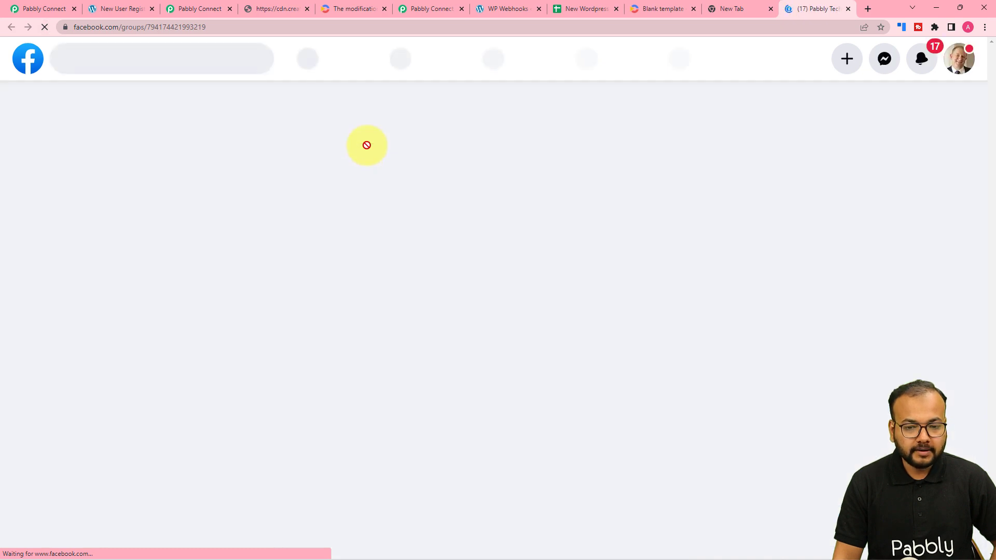
scroll(368, 155, "down", 7)
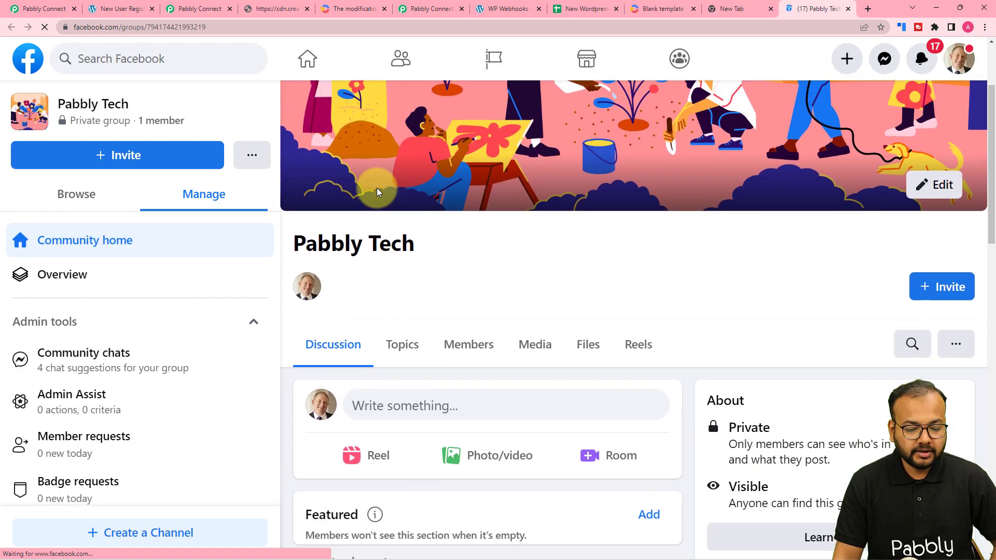
scroll(378, 193, "down", 5)
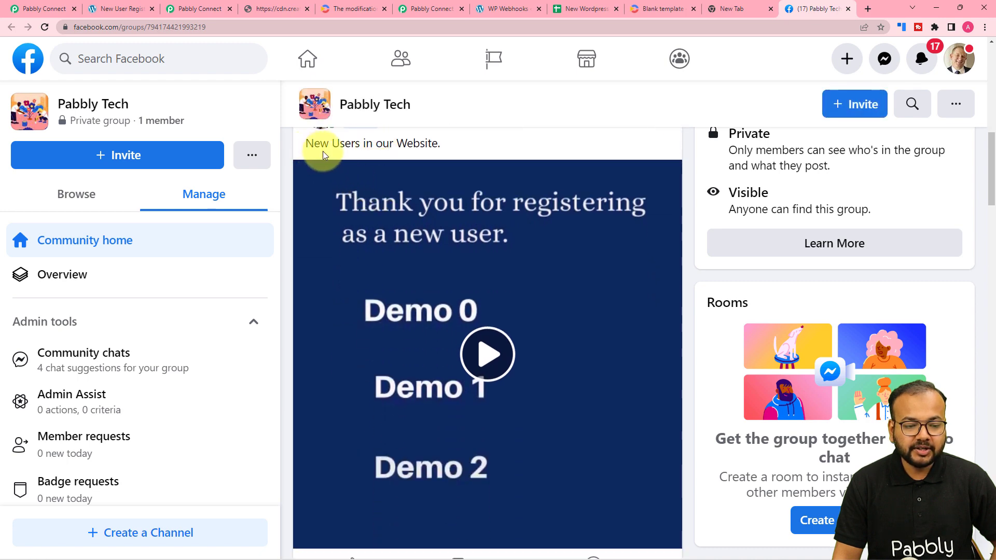
scroll(441, 254, "down", 1)
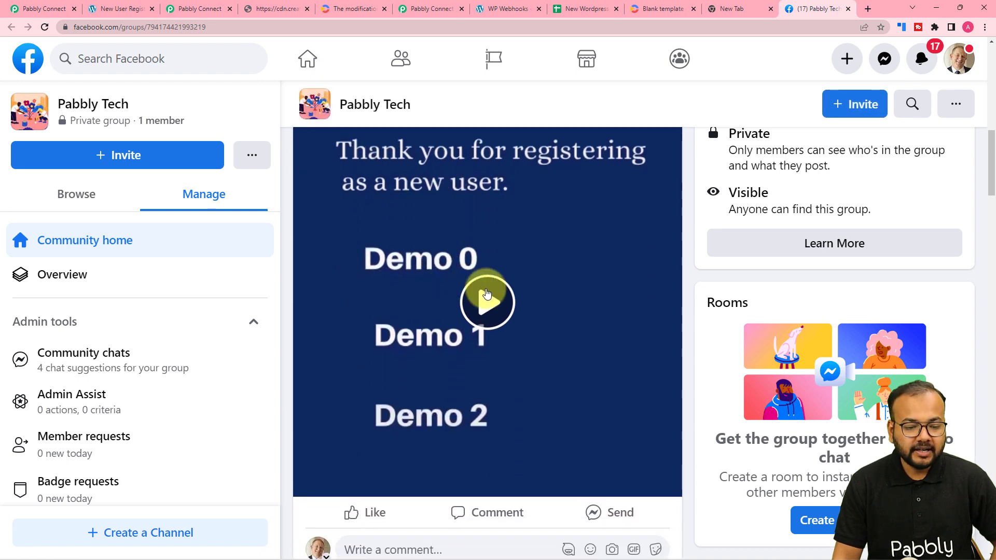
left_click(485, 296)
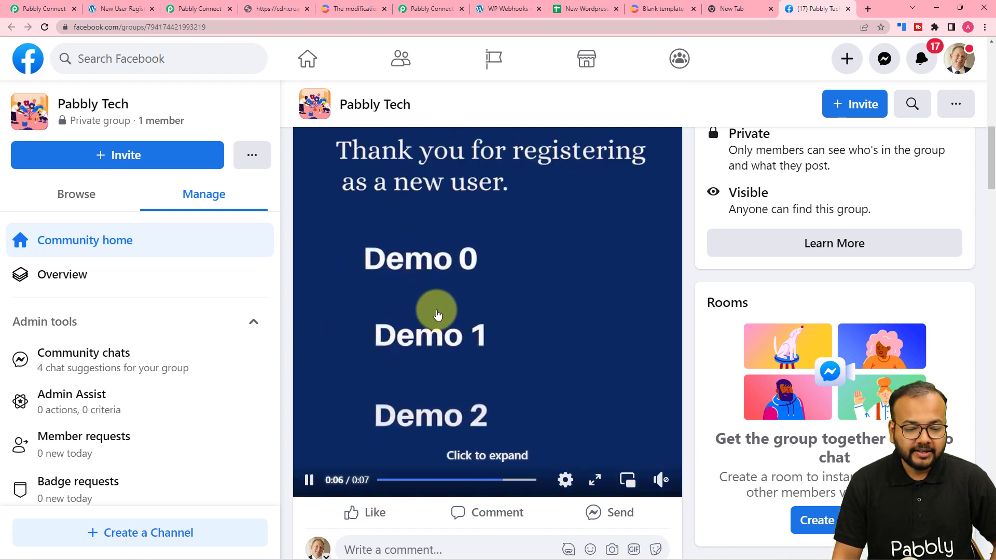
left_click(309, 480)
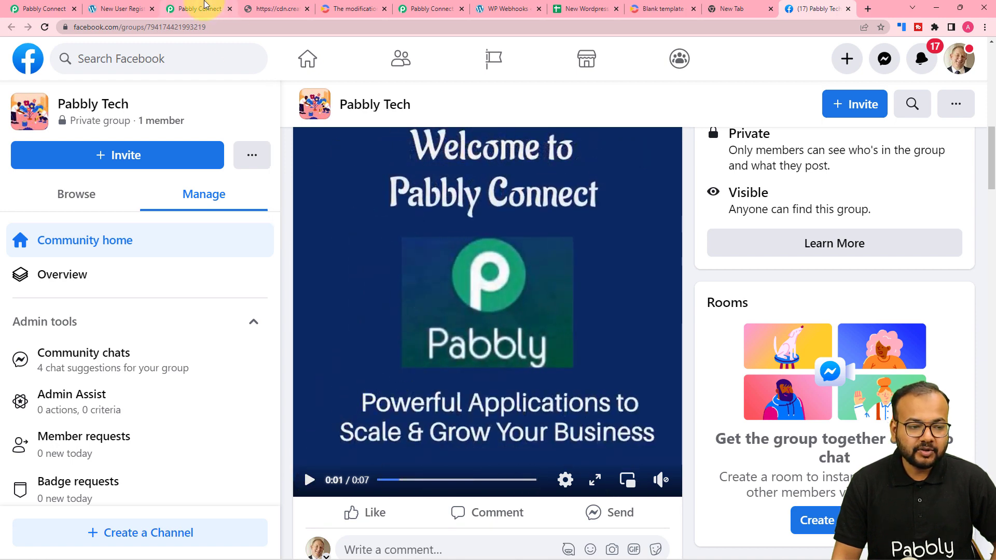
- Return to the Pabbly Connect workflow and collapse the Facebook Groups Post Video and Creatomate Create Single Render steps
left_click(207, 7)
scroll(193, 153, "up", 12)
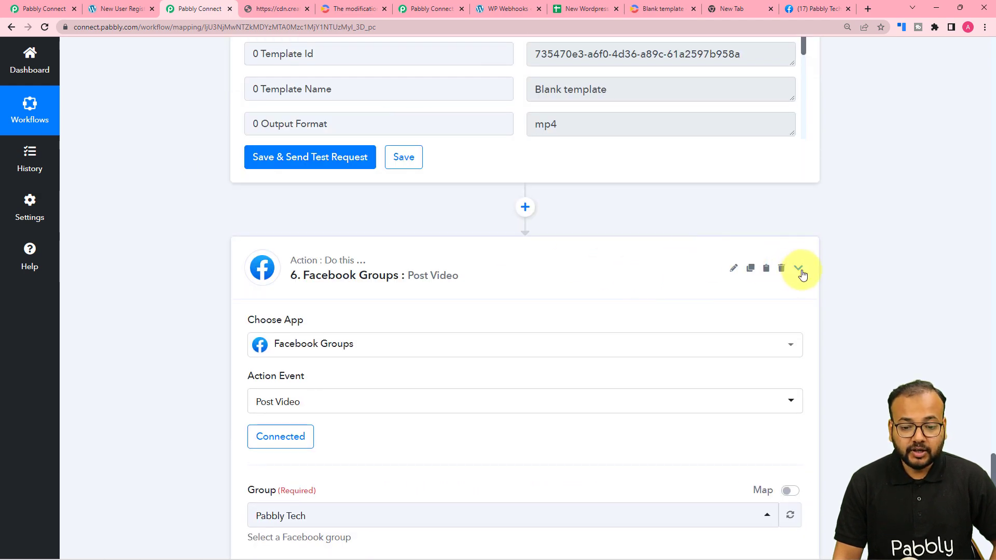
left_click(798, 267)
scroll(858, 244, "up", 3)
scroll(858, 244, "up", 15)
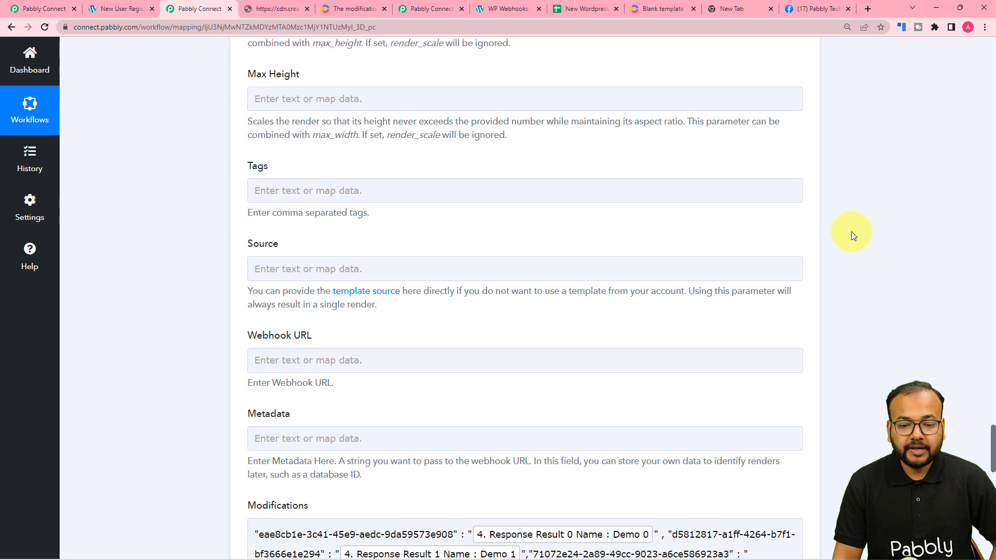
scroll(851, 231, "up", 10)
scroll(830, 213, "down", 1)
scroll(795, 140, "up", 2)
left_click(797, 133)
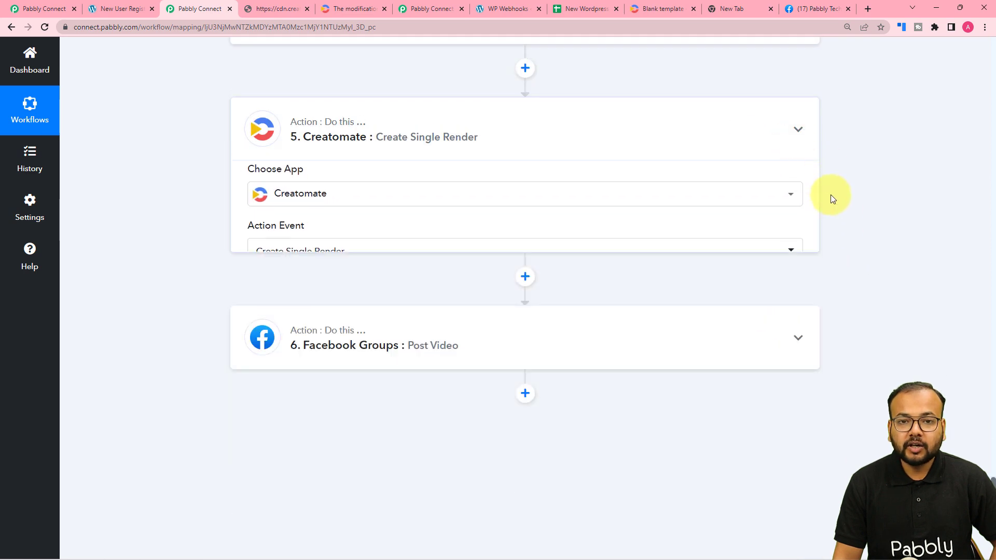
- Collapse the Google Sheets Get Row(s) step and both Number Formatter steps, Perform Math Operation and Counter
scroll(824, 206, "up", 15)
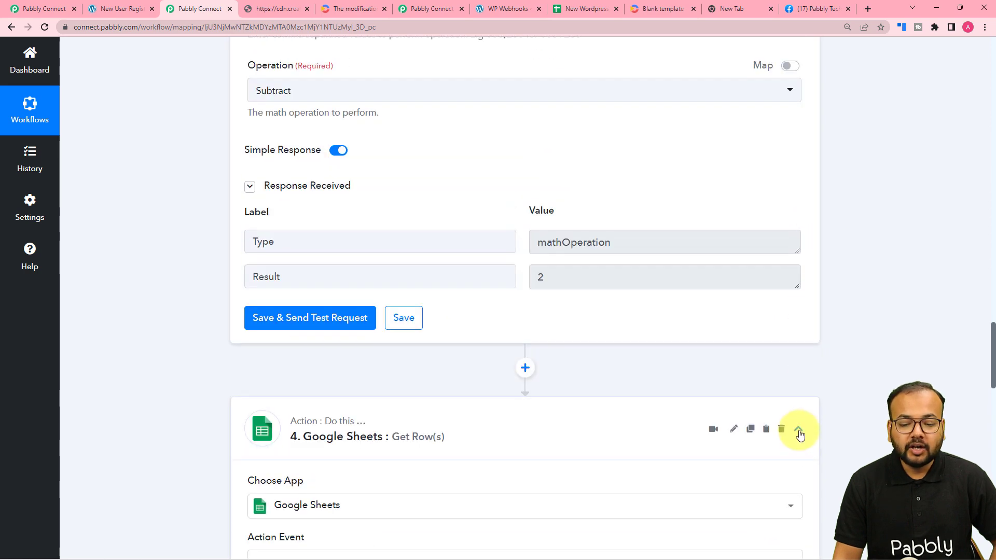
left_click(799, 429)
scroll(820, 386, "up", 10)
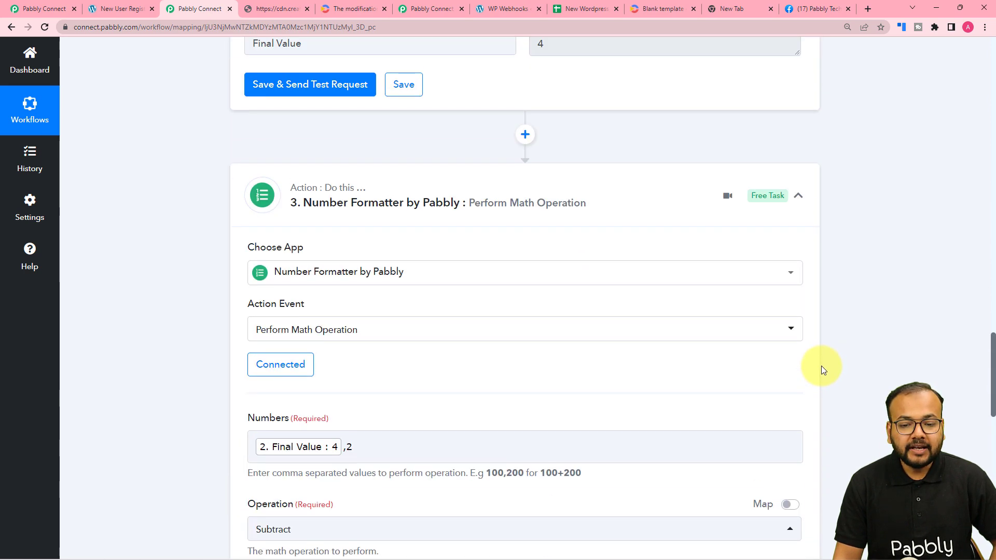
left_click(809, 322)
scroll(839, 316, "up", 10)
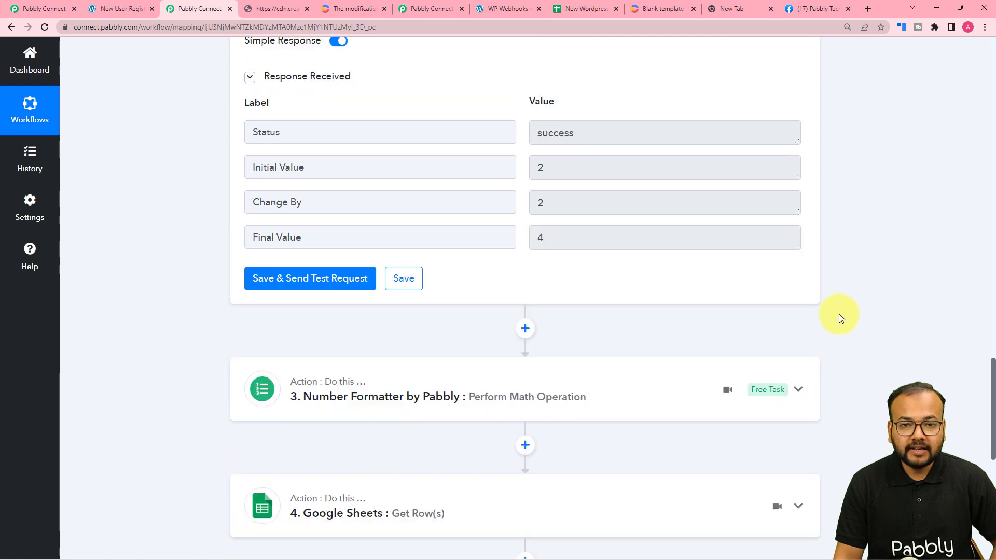
scroll(812, 143, "up", 4)
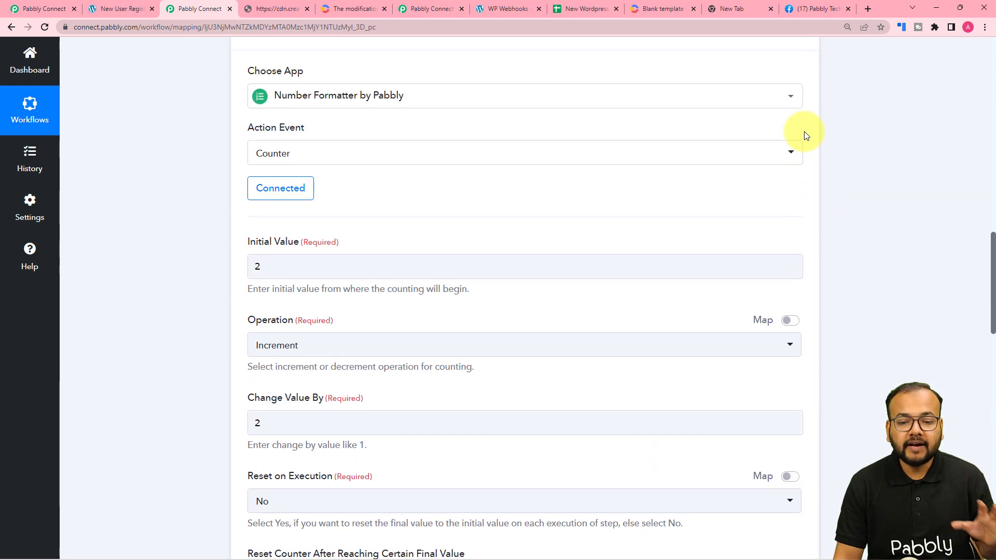
left_click(799, 124)
- Review the Schedule trigger's regular interval settings and collapse the trigger
scroll(876, 160, "up", 12)
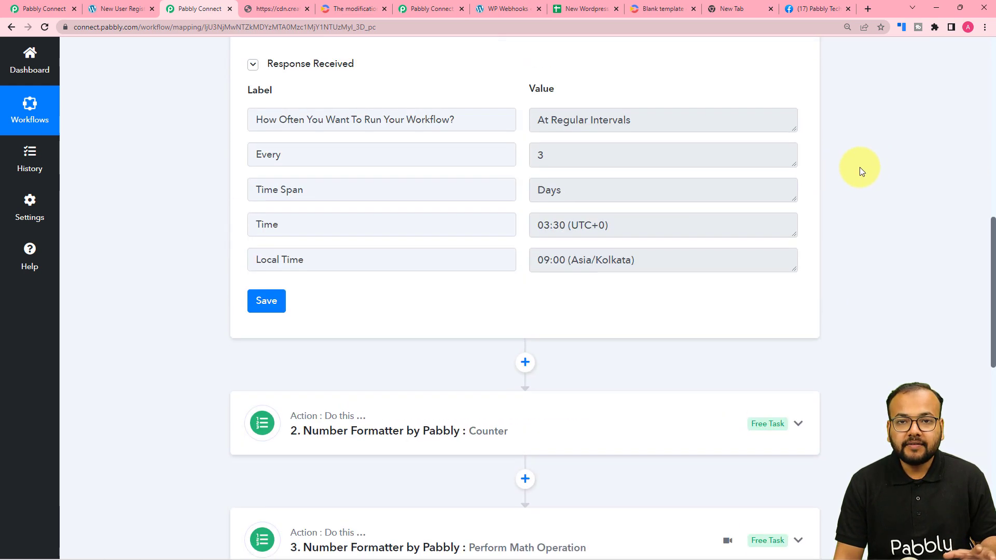
scroll(847, 170, "up", 2)
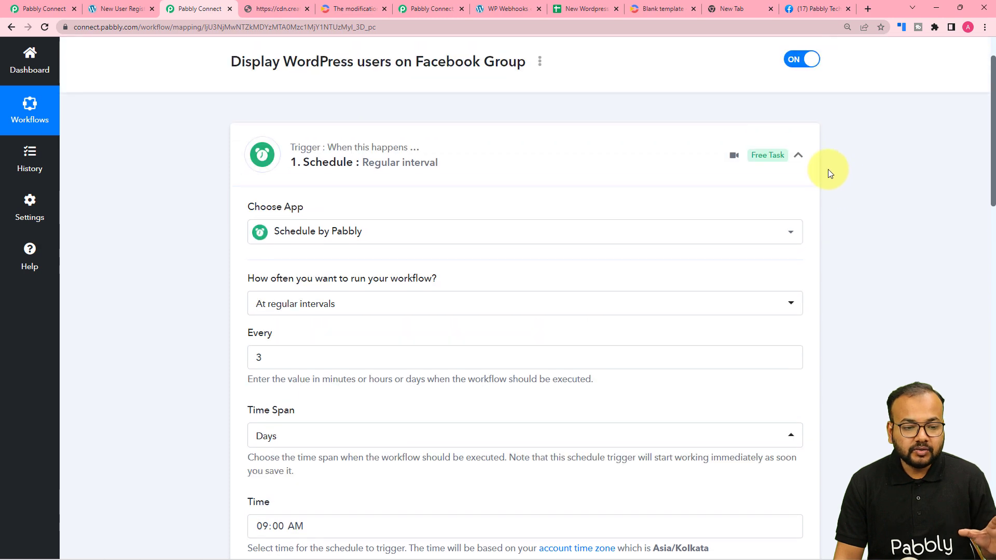
left_click(799, 156)
left_click(377, 176)
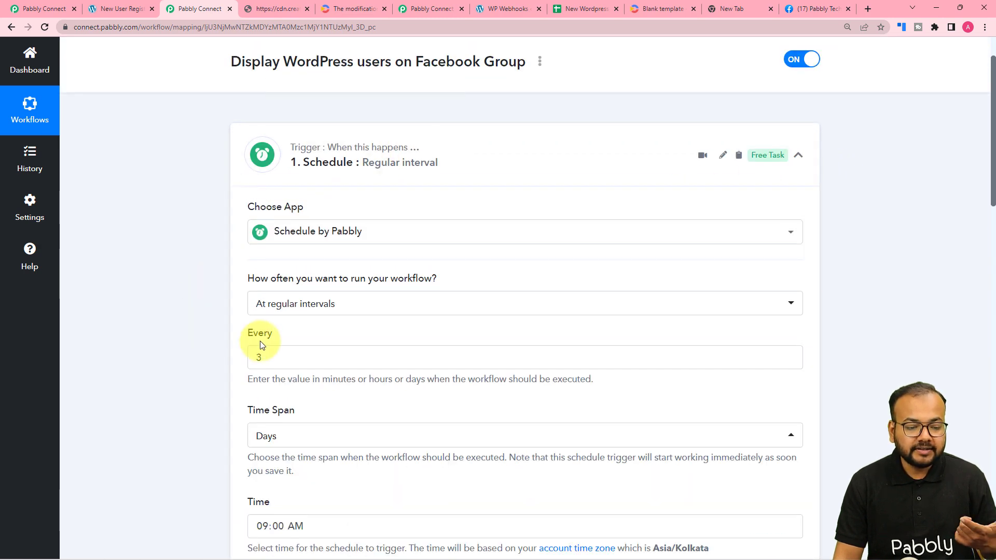
scroll(355, 146, "down", 1)
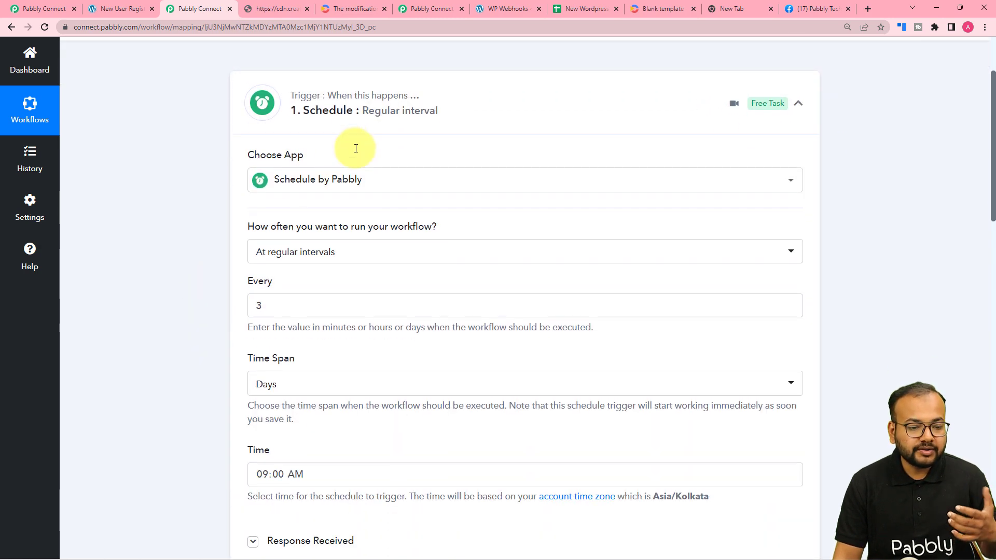
left_click(450, 120)
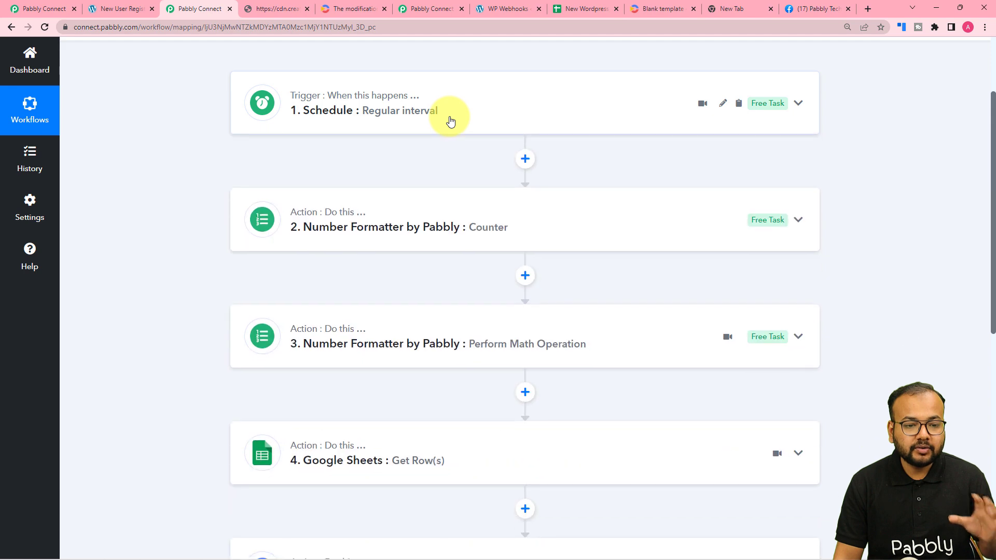
- Look over the New Wordpress Users spreadsheet and the Pabbly Connect homepage, and return to the workflow
left_click(571, 8)
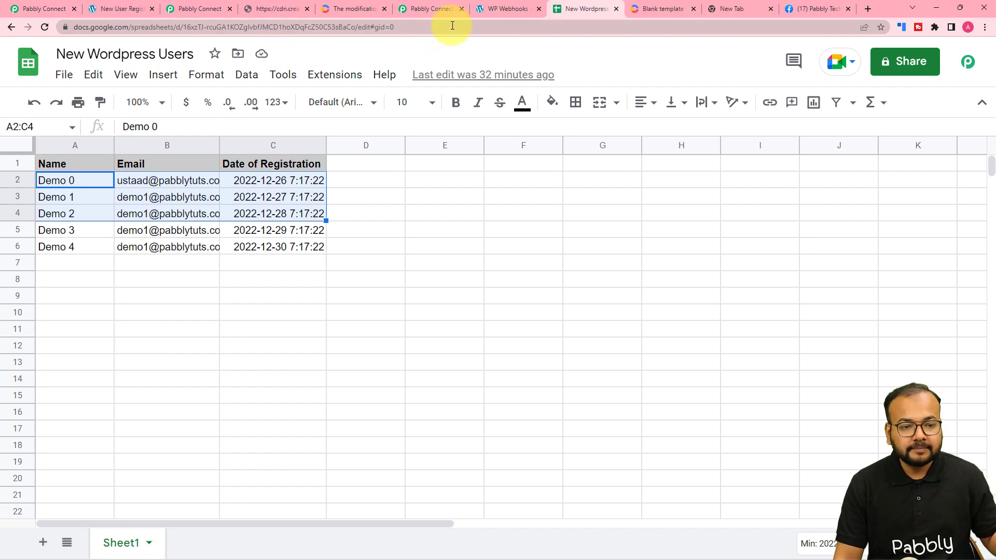
left_click(437, 9)
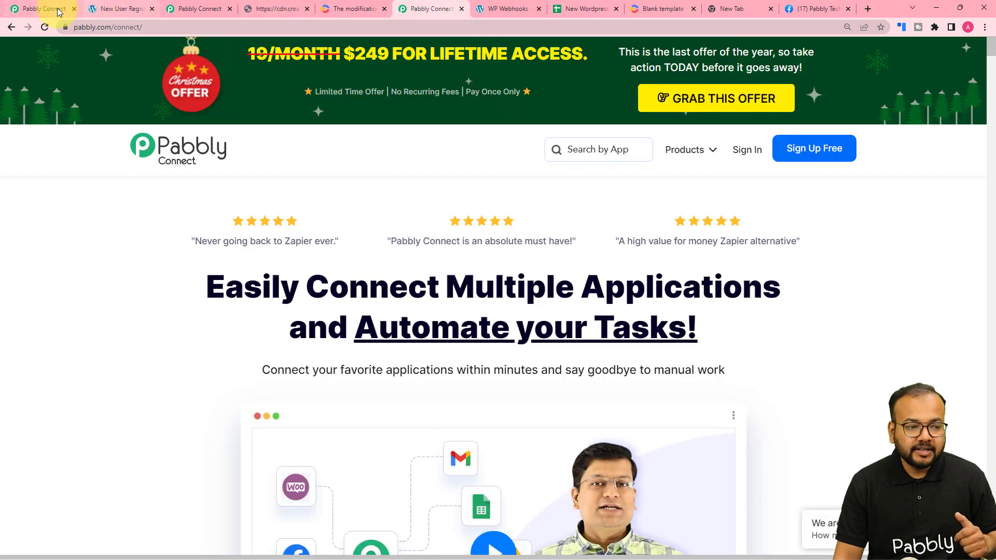
left_click(206, 10)
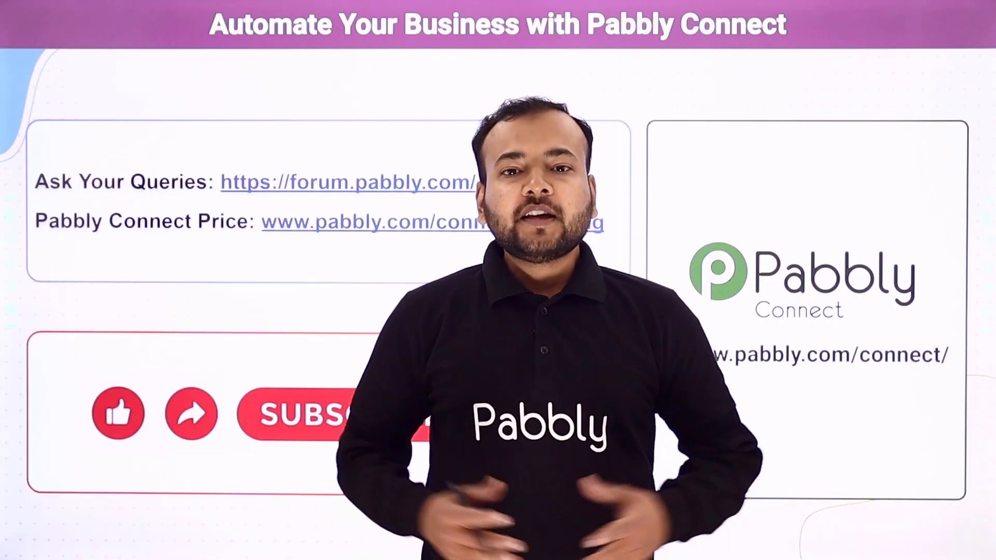